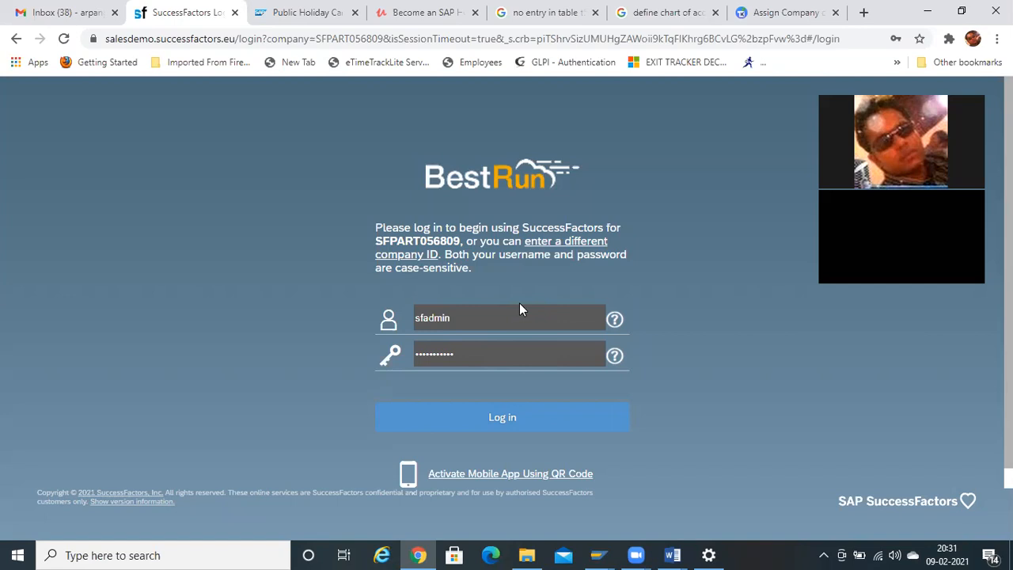
- Log in to SuccessFactors with the filled-in admin credentials, then select the page's web address
click(524, 417)
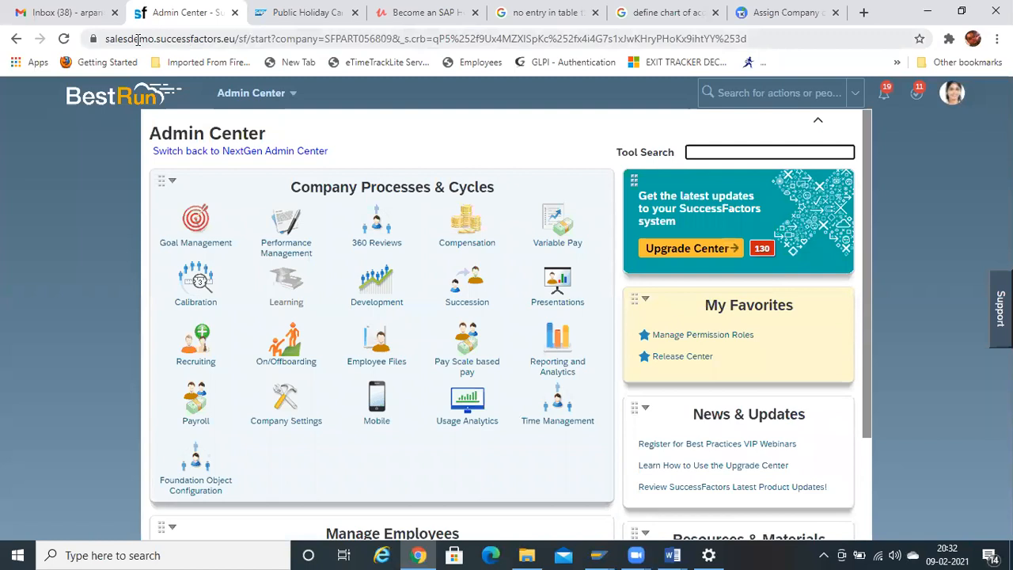
click(138, 41)
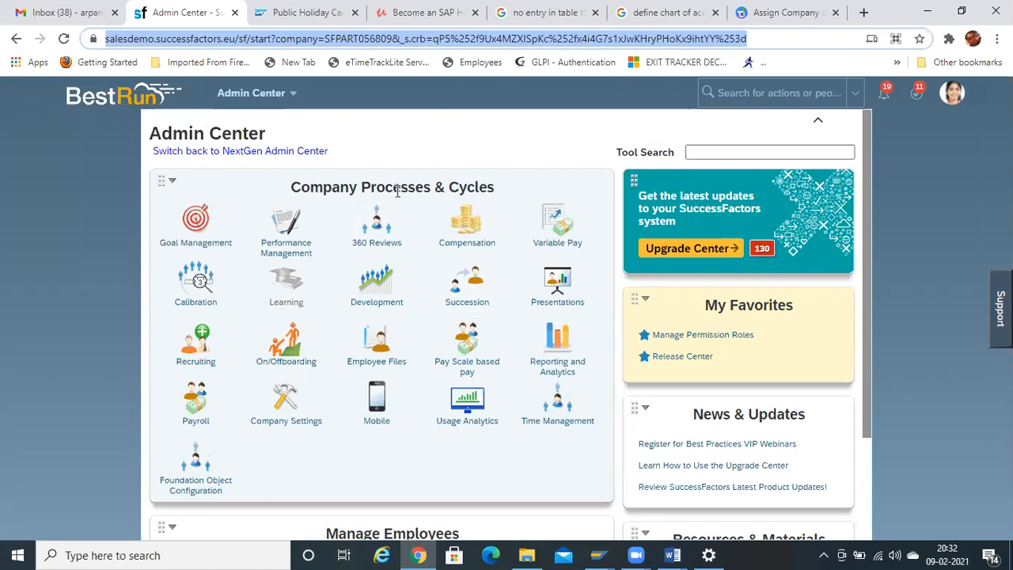
mouse_move(672, 554)
drag(868, 307, 906, 70)
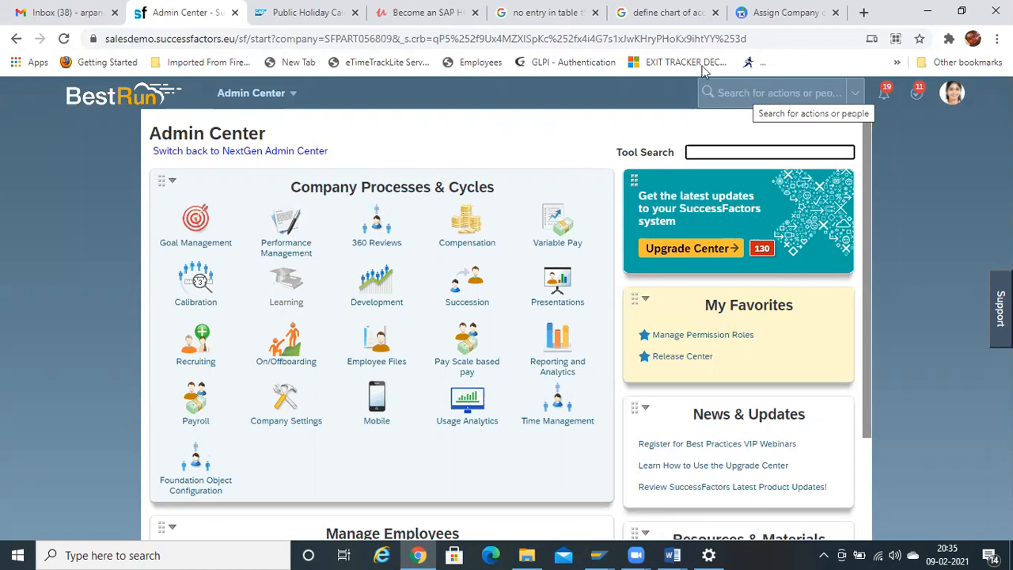
- Search for 'add new em' and open the Add New Employee action
click(740, 93)
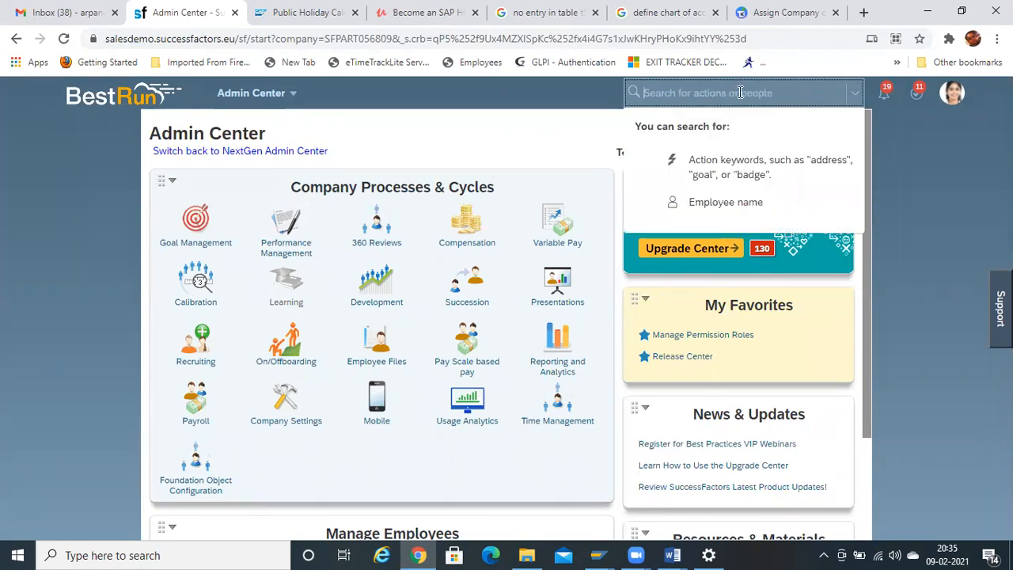
text(a)
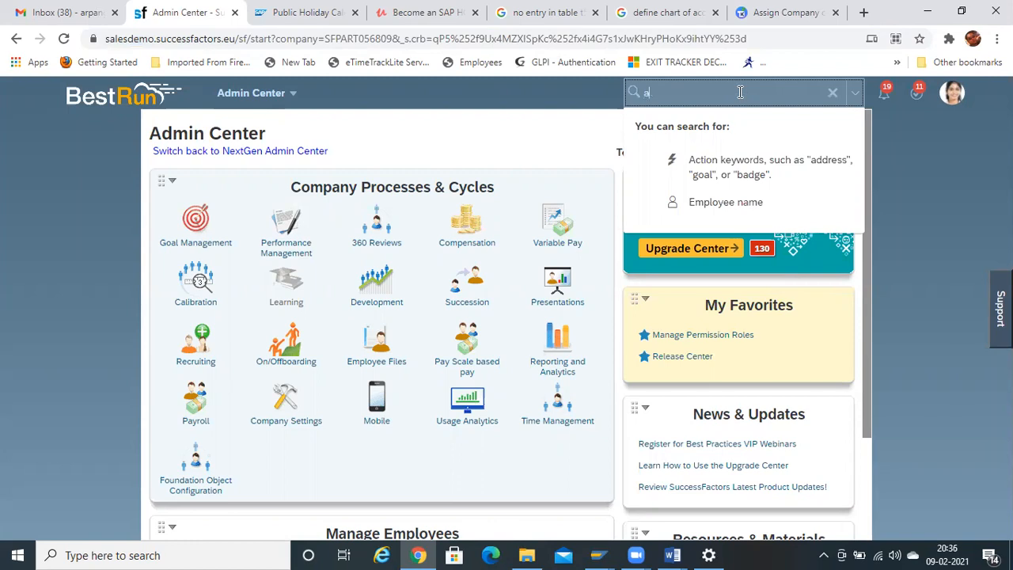
text(dd new )
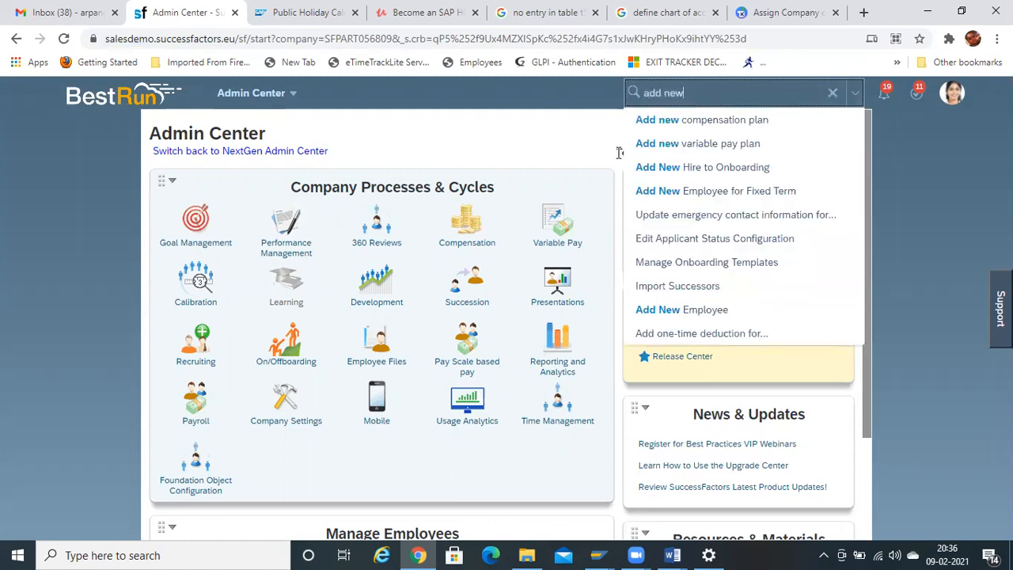
text(em)
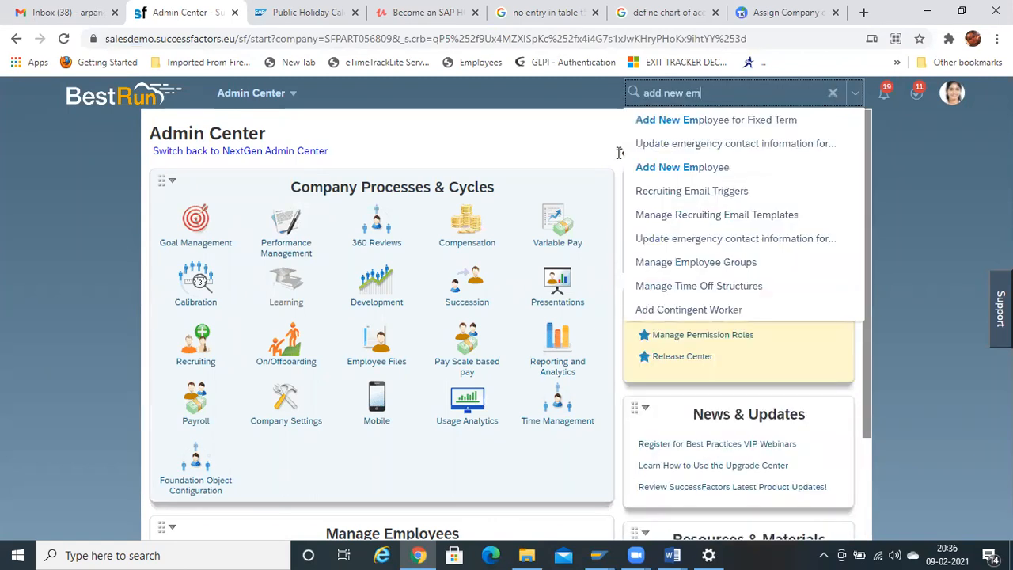
click(675, 169)
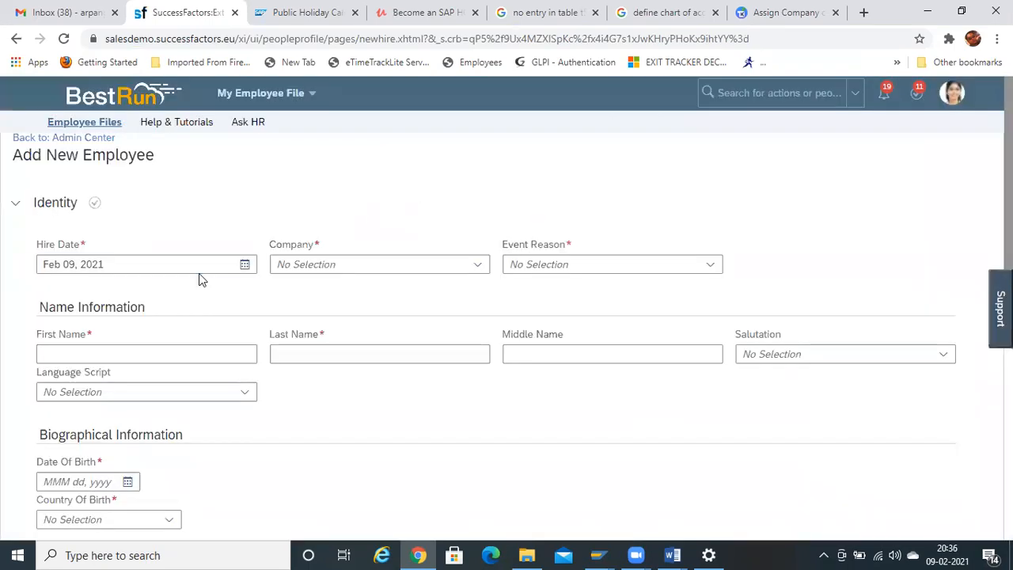
- Set the hire date to Feb 01, 2021 and the company to BestRun (10000)
click(243, 265)
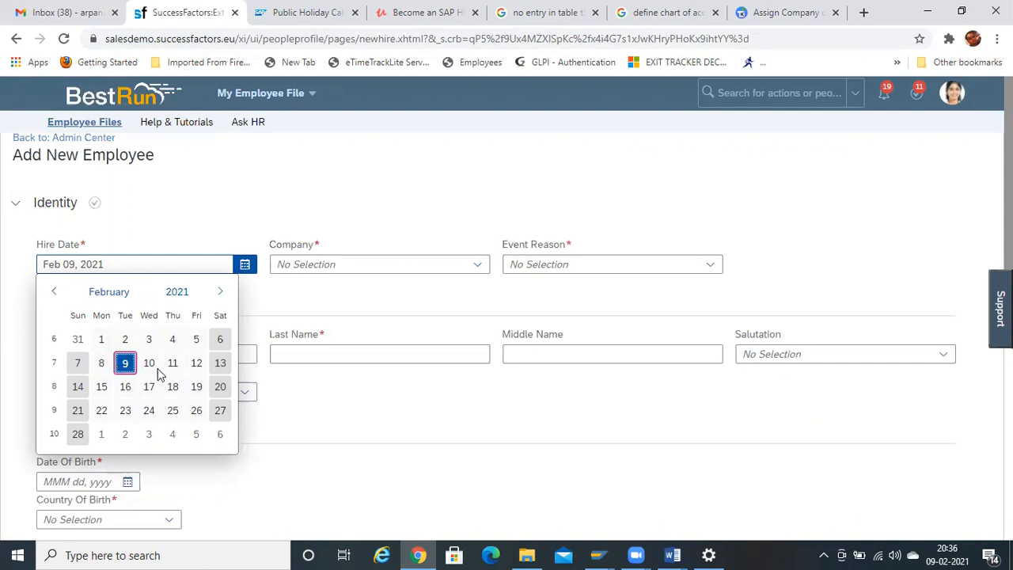
click(101, 339)
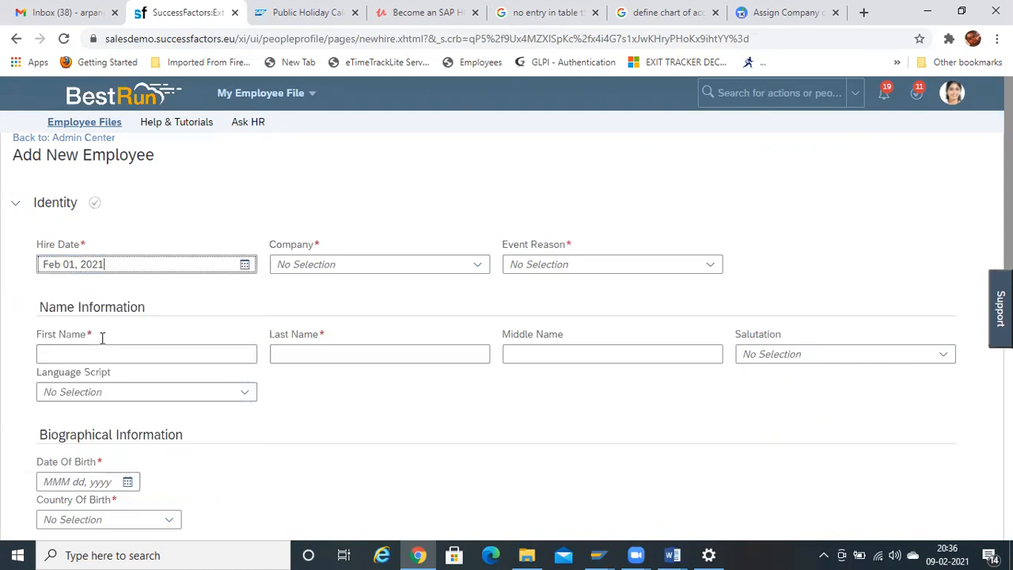
click(409, 264)
click(477, 264)
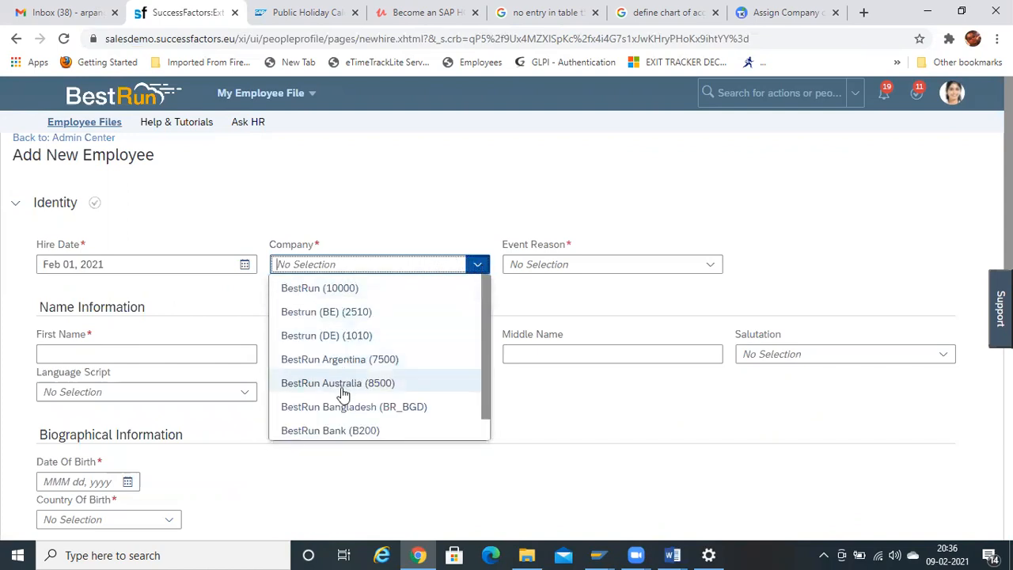
click(346, 292)
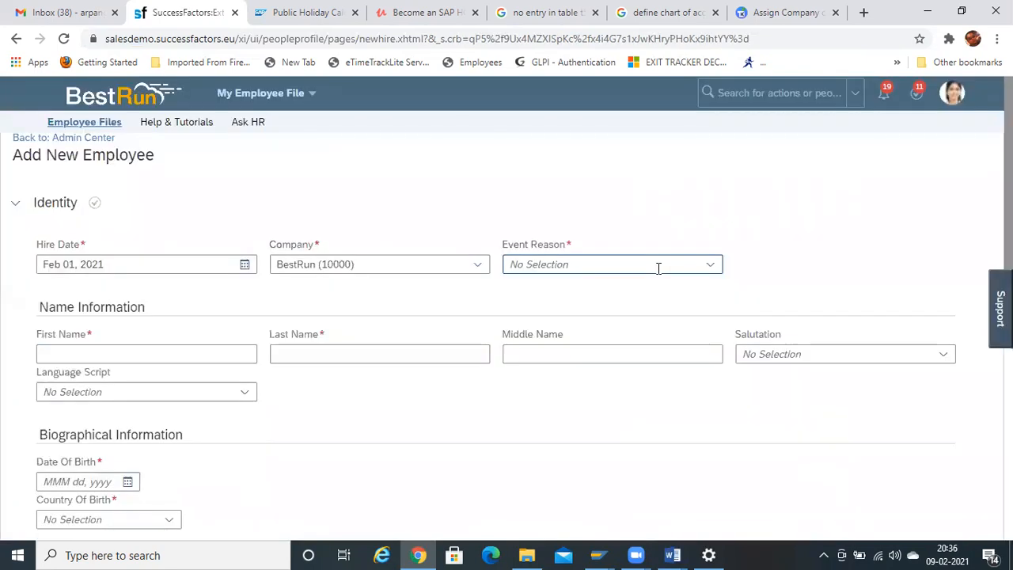
- Choose Hired from Affiliate (HIRAFFIL) as the event reason
click(709, 266)
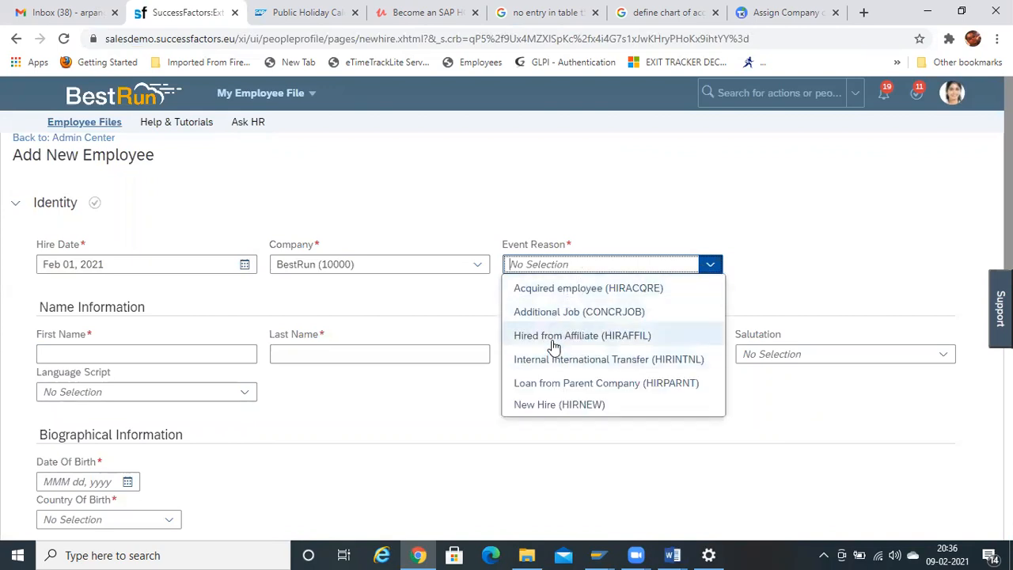
click(554, 337)
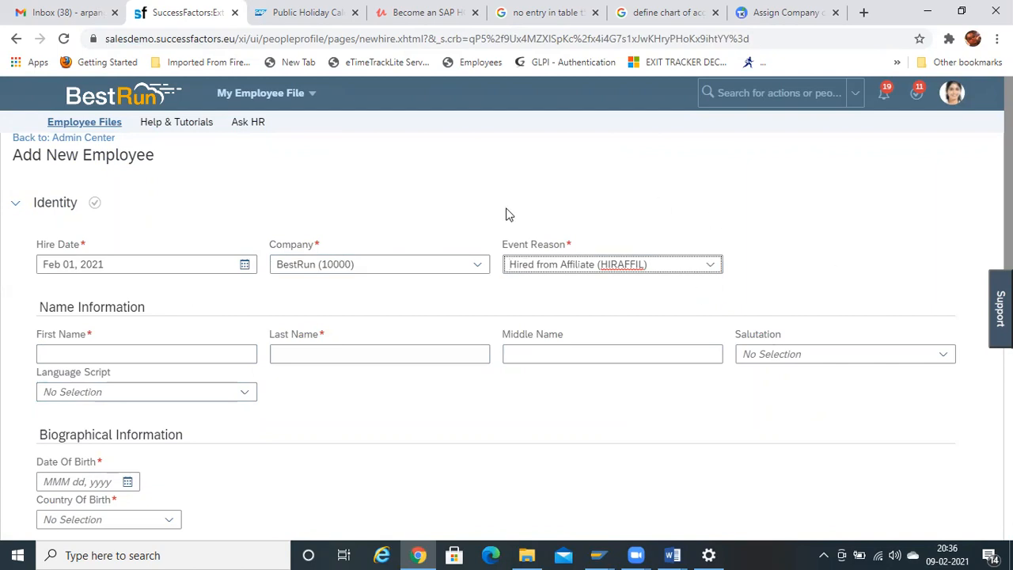
click(117, 356)
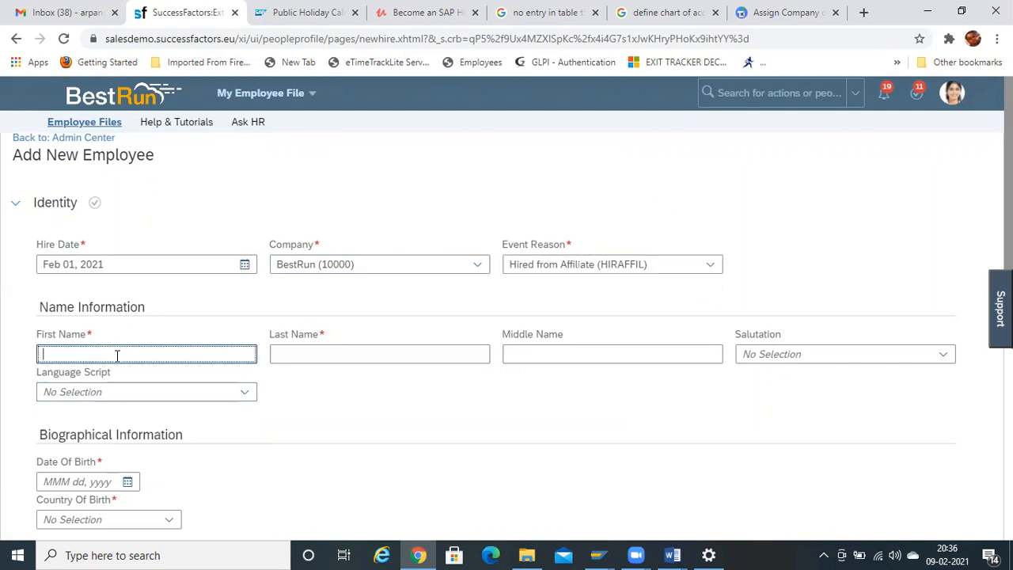
- Enter the employee's first name, correcting a typo, and their last name
click(329, 356)
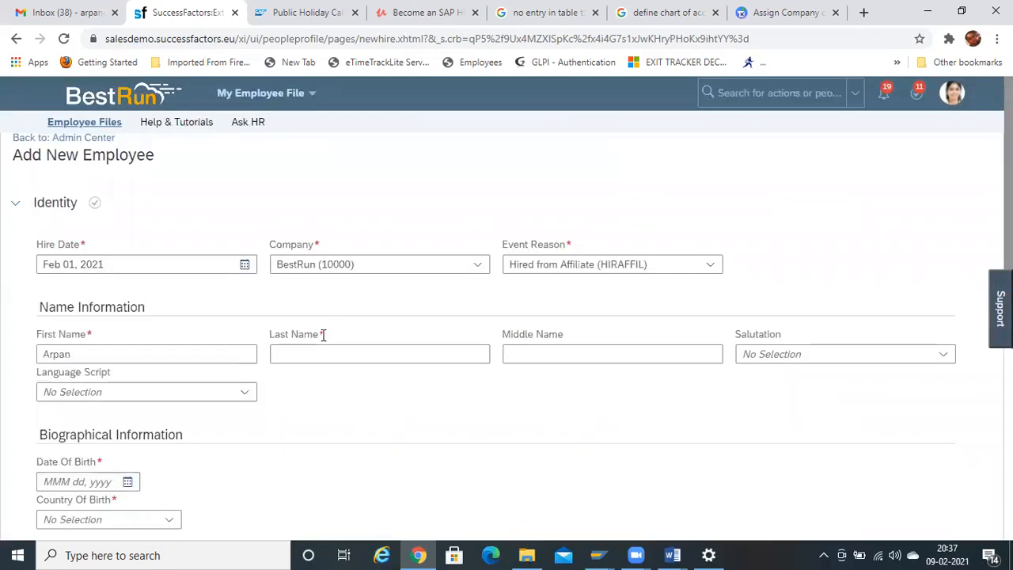
click(314, 356)
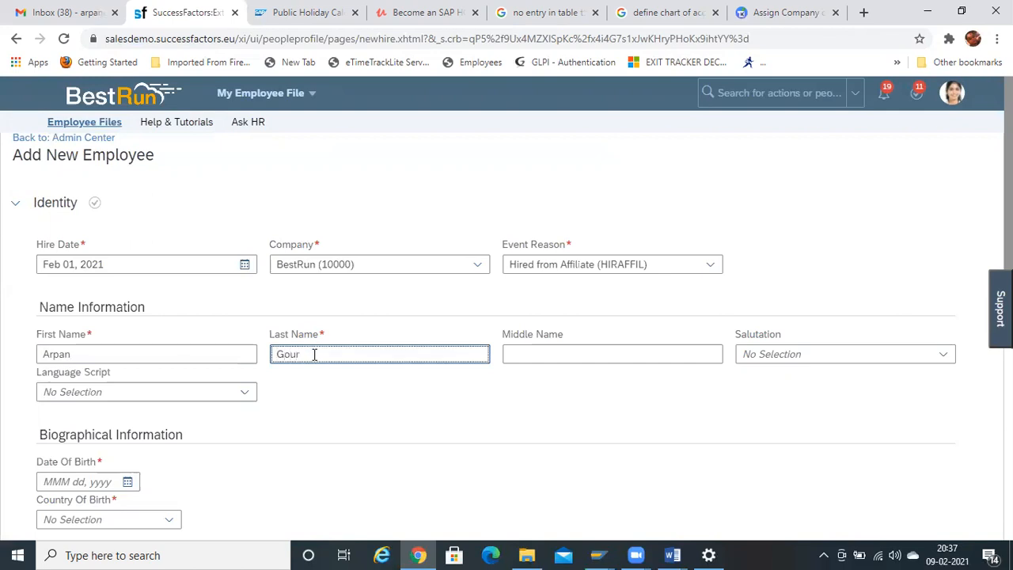
- Set the salutation to Mr
click(839, 356)
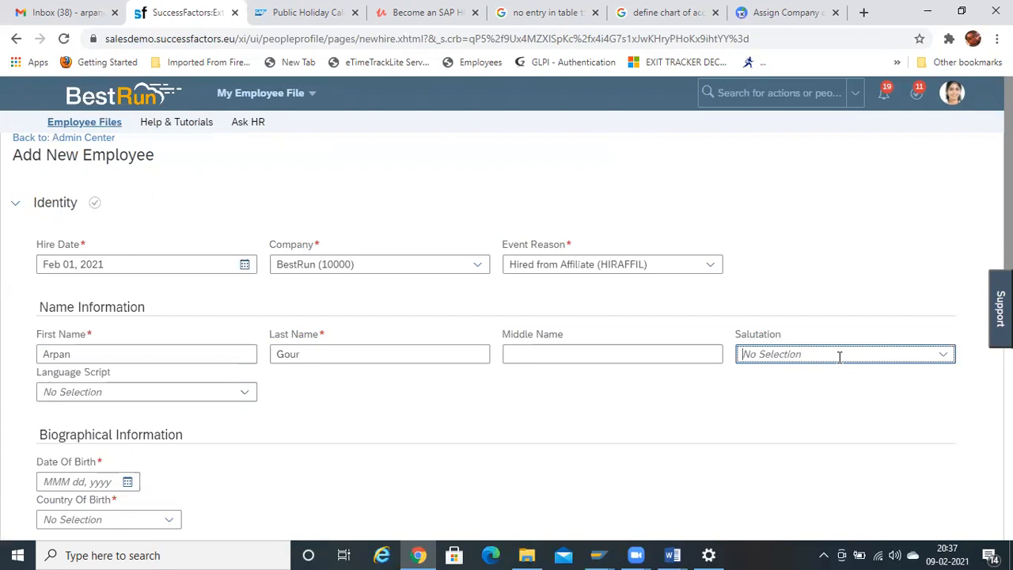
click(946, 357)
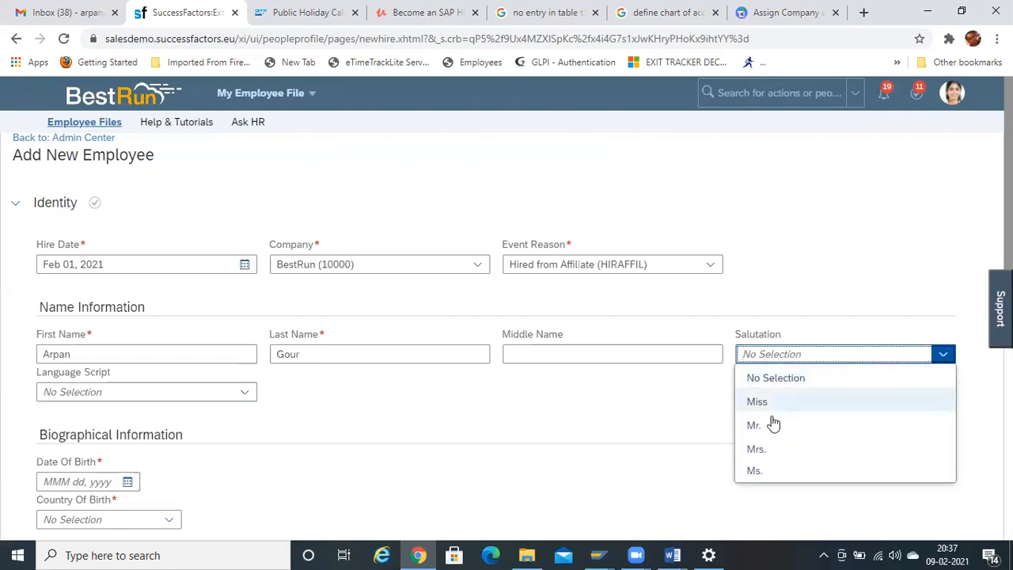
click(767, 425)
- Set the date of birth to Jan 02, 1990 using the calendar's year picker
scroll(493, 183, down, 2)
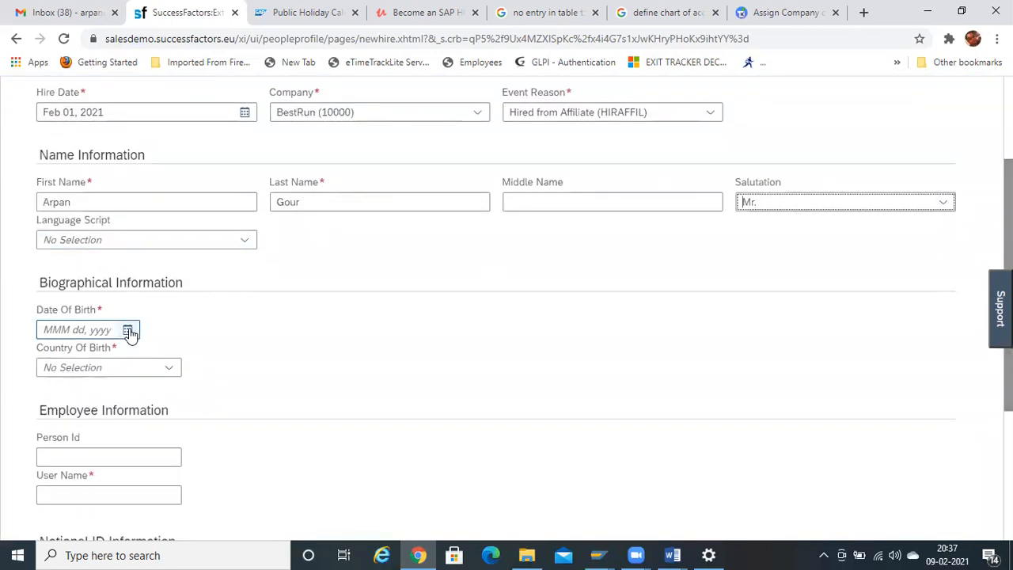
click(127, 329)
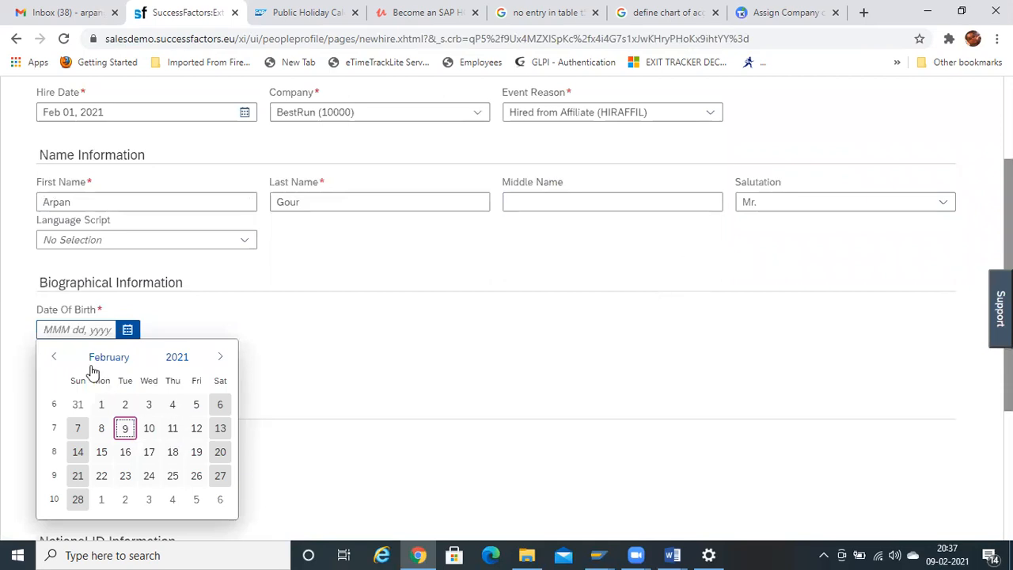
click(54, 357)
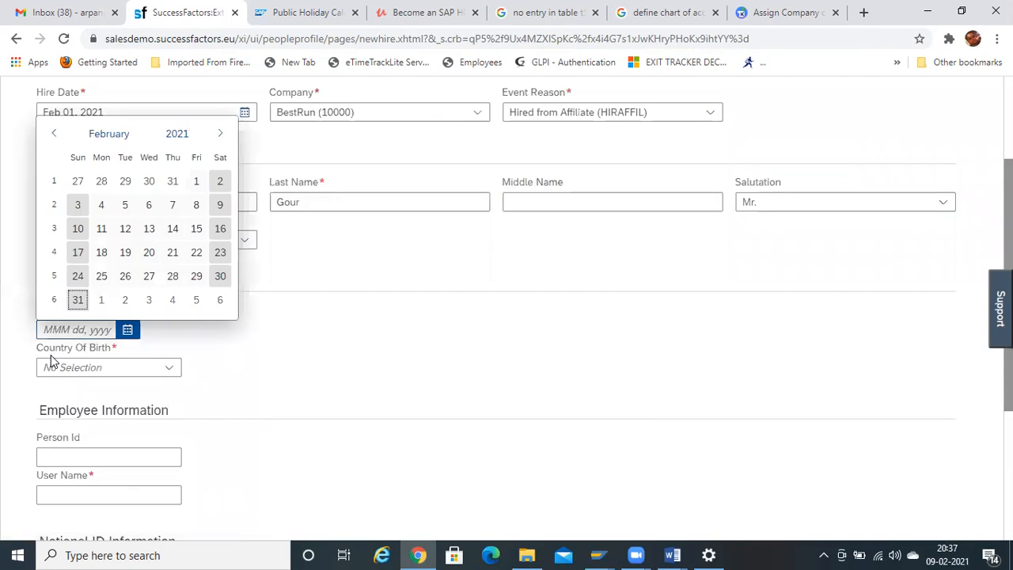
click(177, 133)
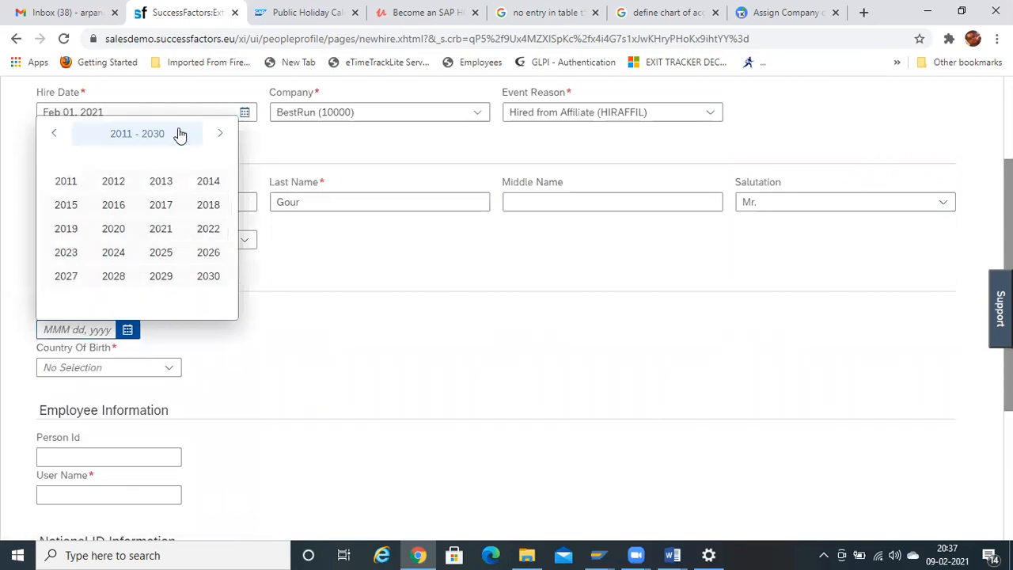
click(52, 134)
click(52, 134)
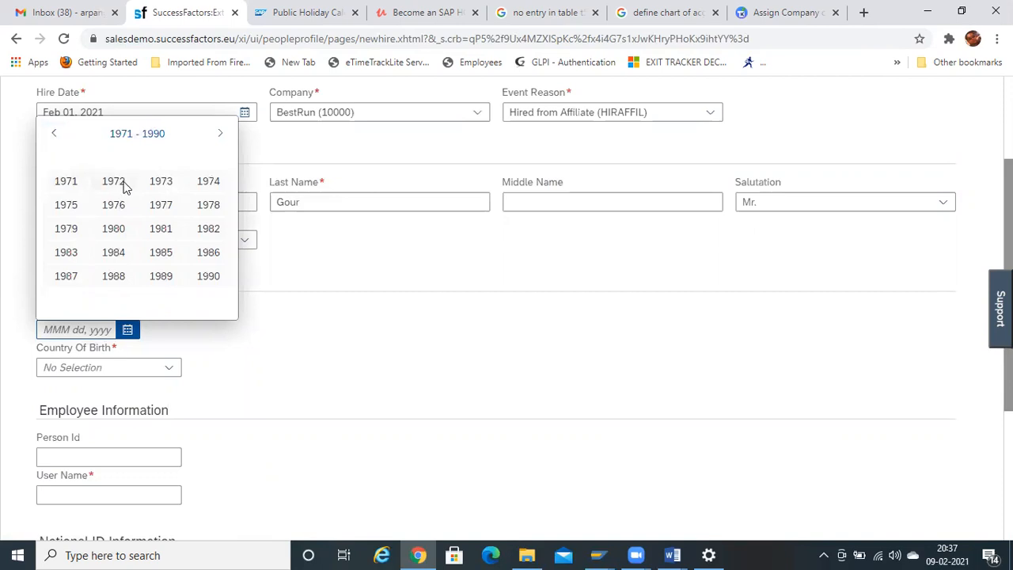
click(208, 277)
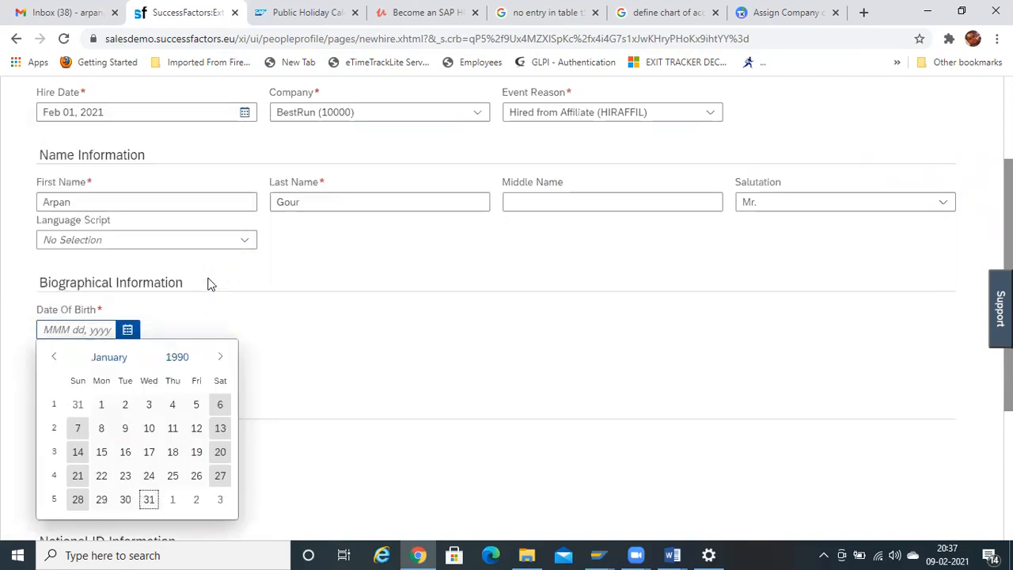
click(125, 404)
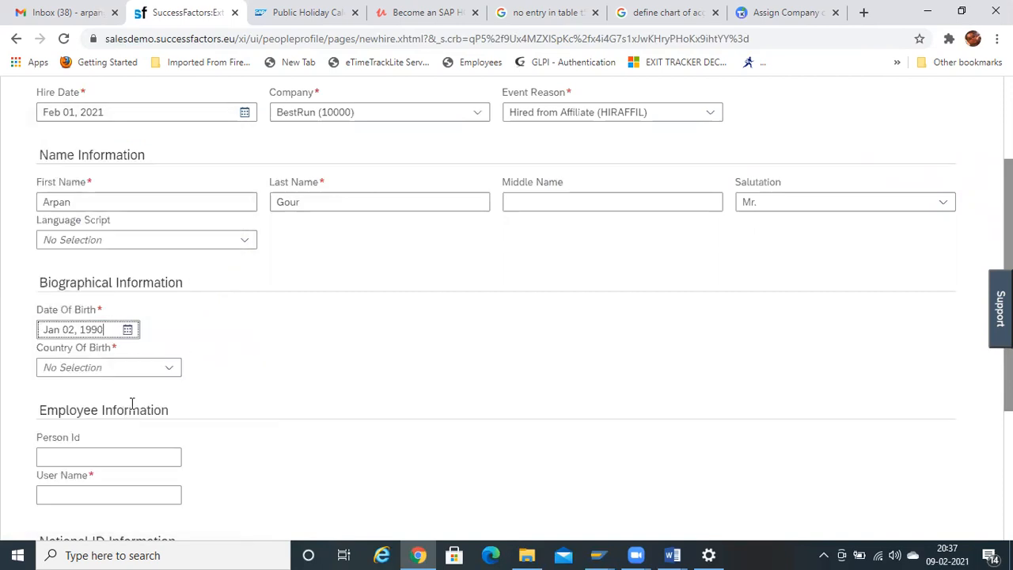
- Set the country of birth to India and scroll down to Employee Information
click(163, 372)
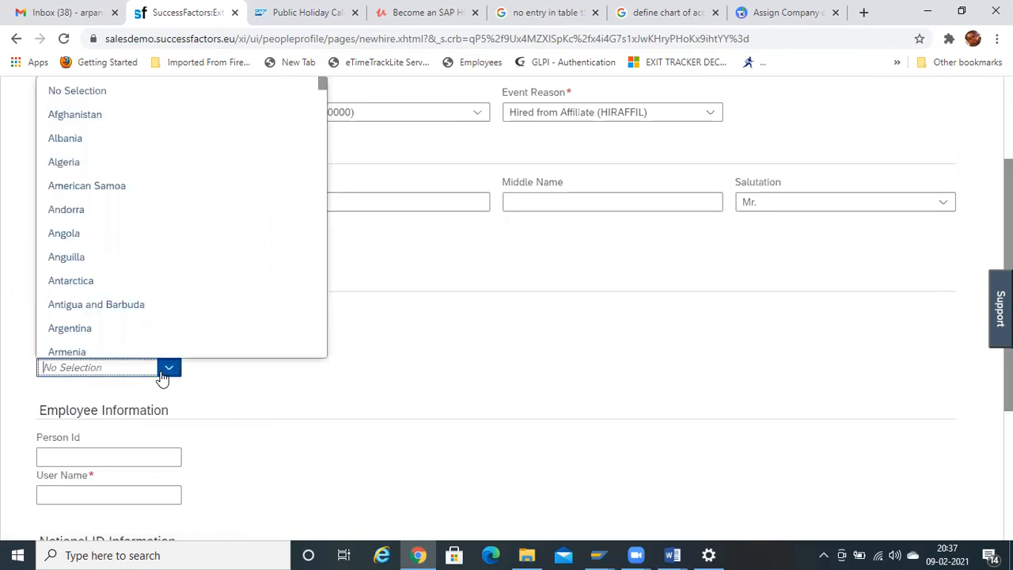
click(167, 372)
click(169, 372)
text(in)
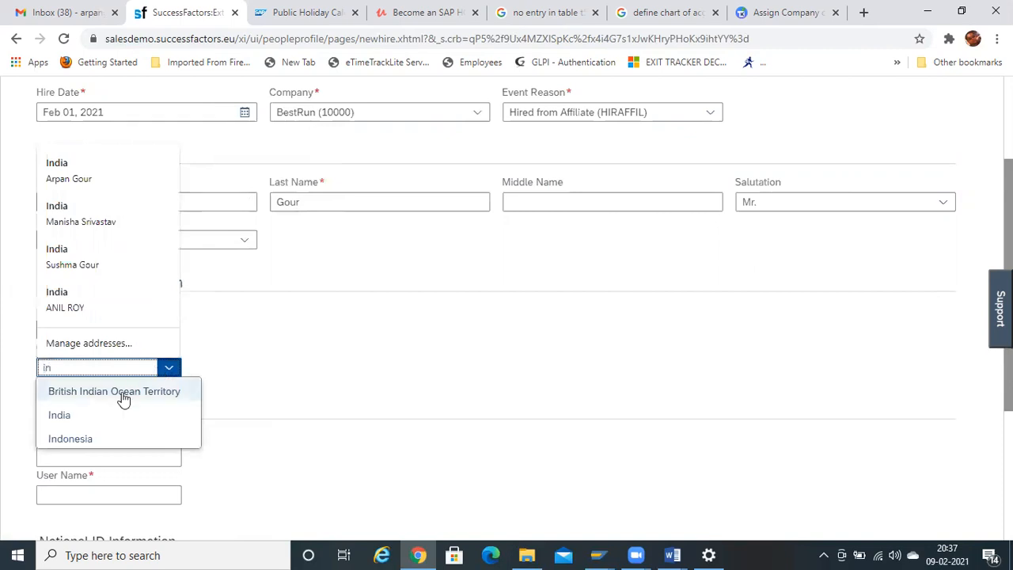
click(97, 413)
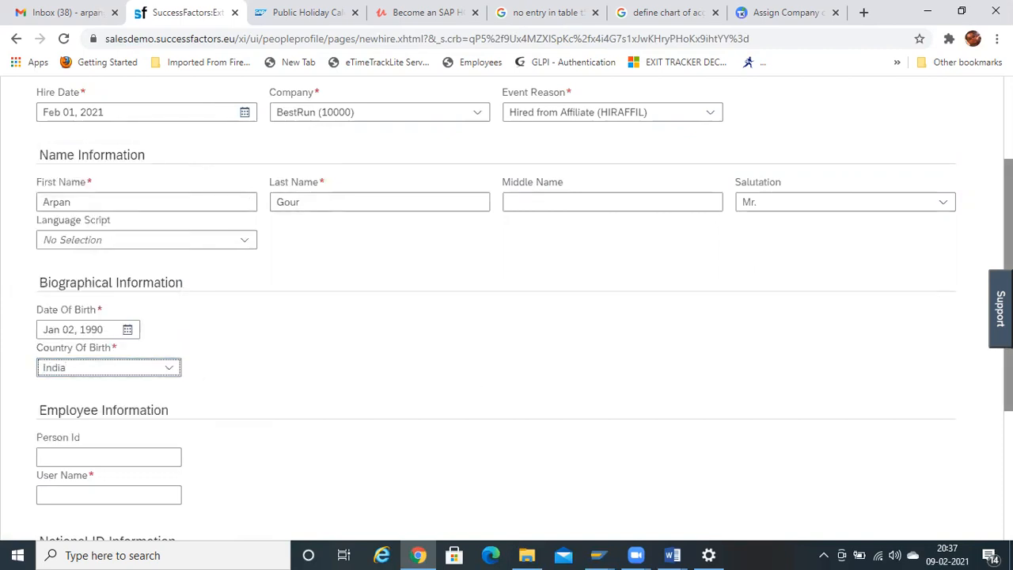
drag(1009, 285, 1009, 194)
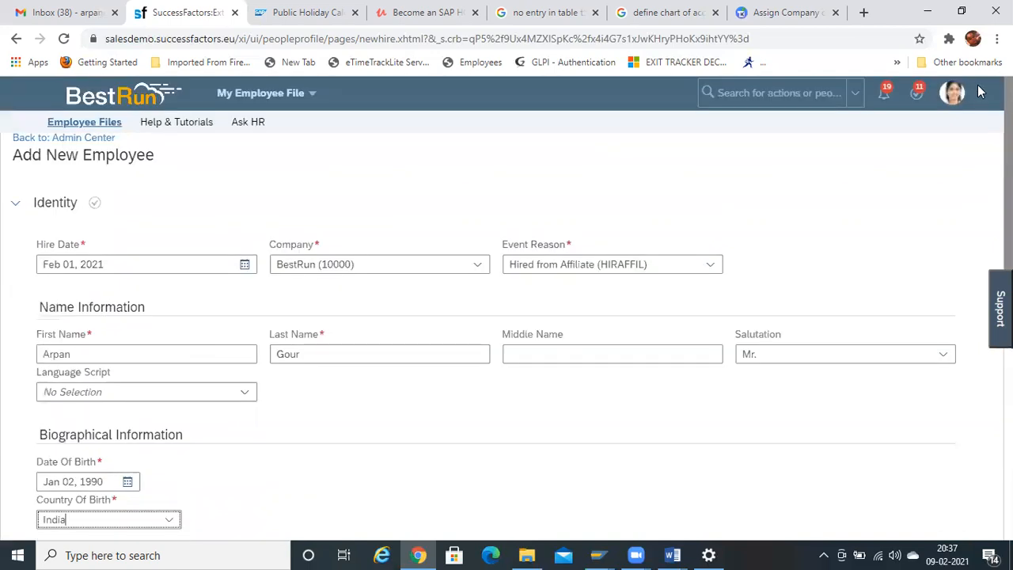
scroll(982, 319, down, 5)
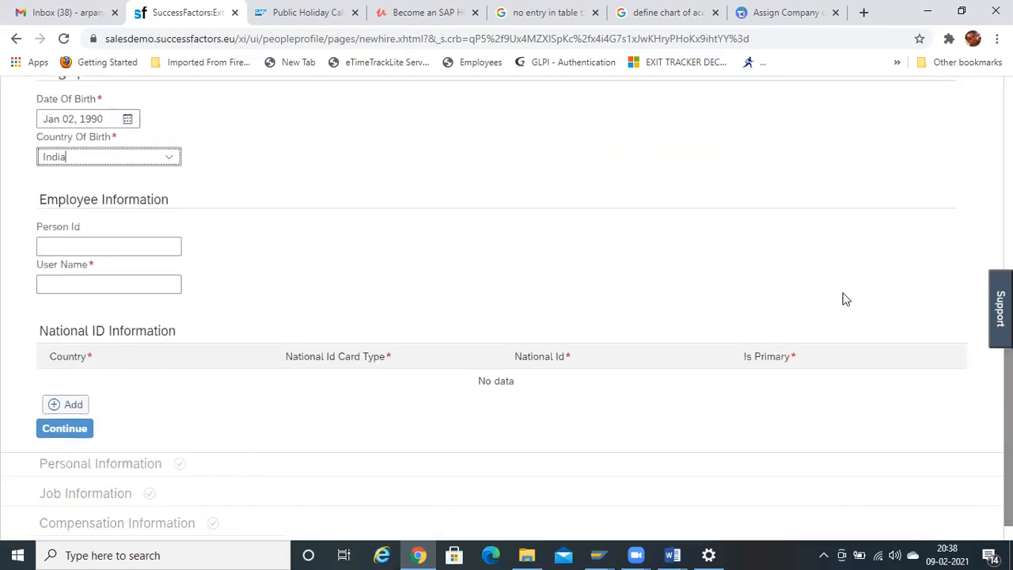
- Enter the new hire's Person Id and paste the same value into User Name
click(80, 251)
click(83, 253)
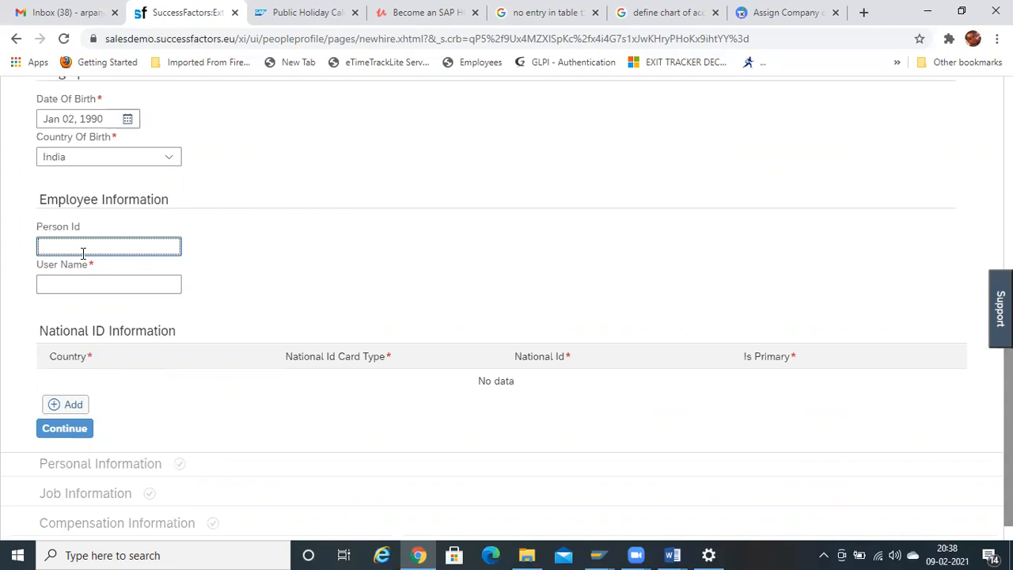
text(arpang)
click(88, 285)
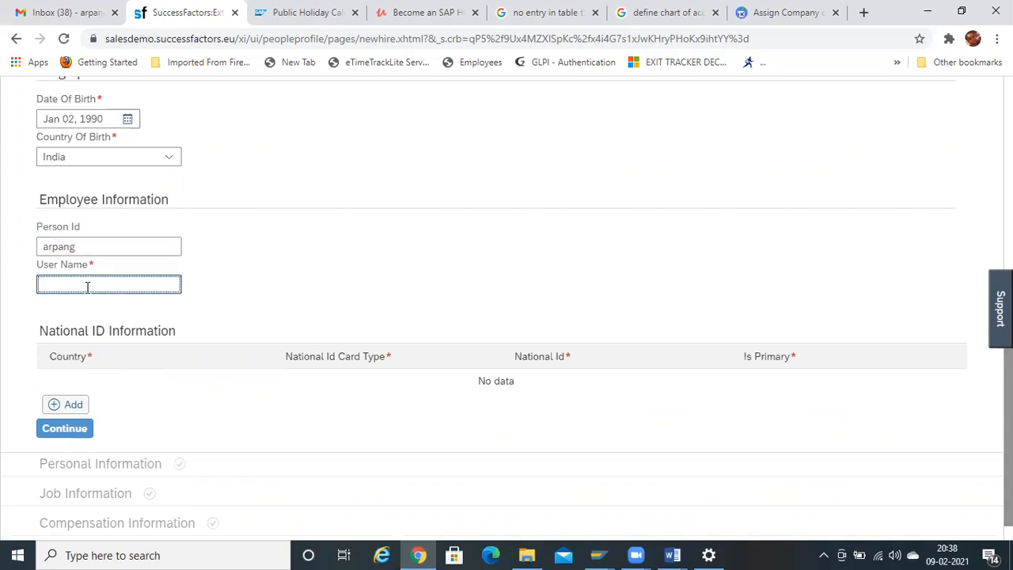
drag(80, 247, 1, 230)
key(ctrl+c)
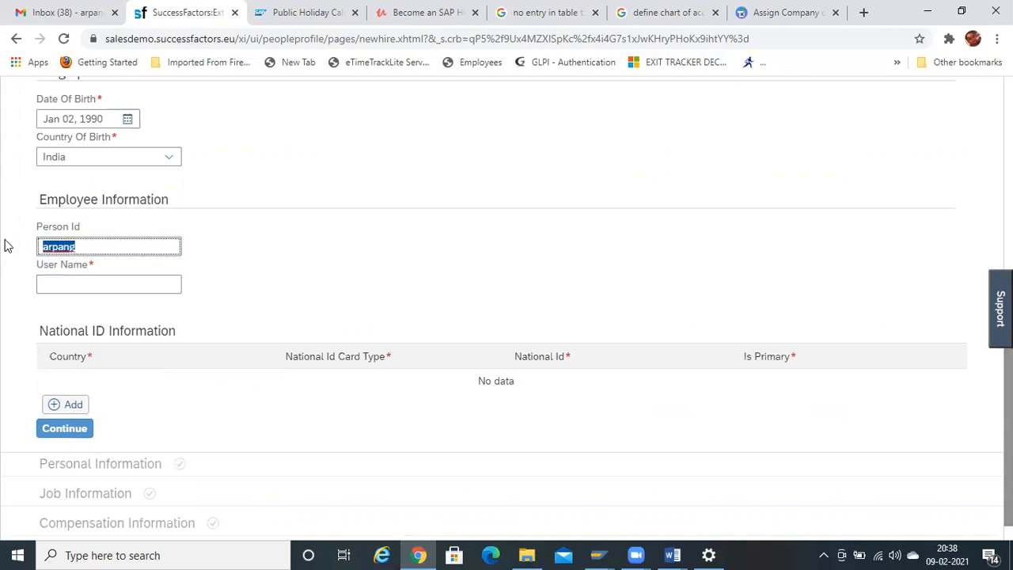
click(95, 287)
key(ctrl+v)
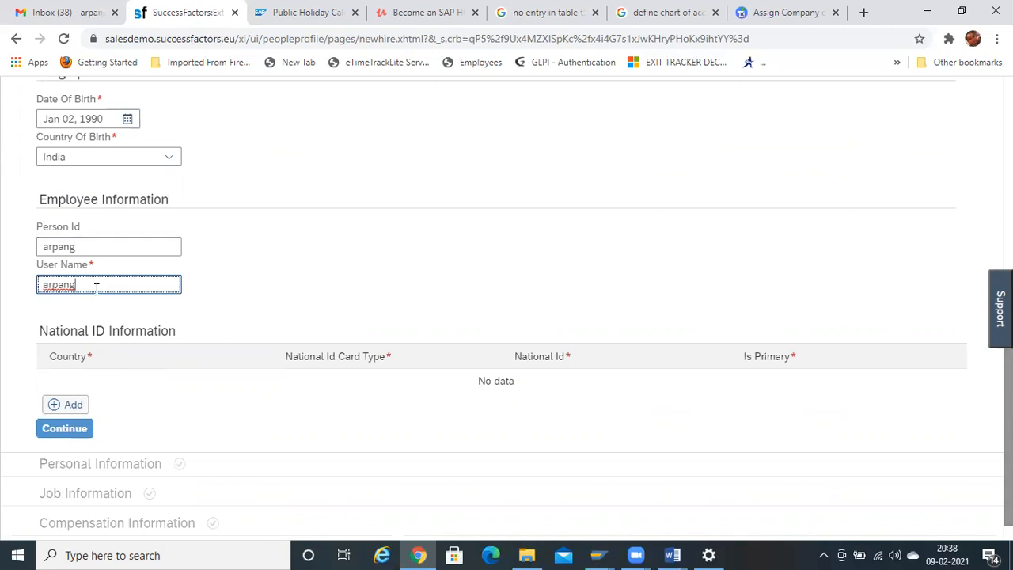
scroll(506, 306, up, 5)
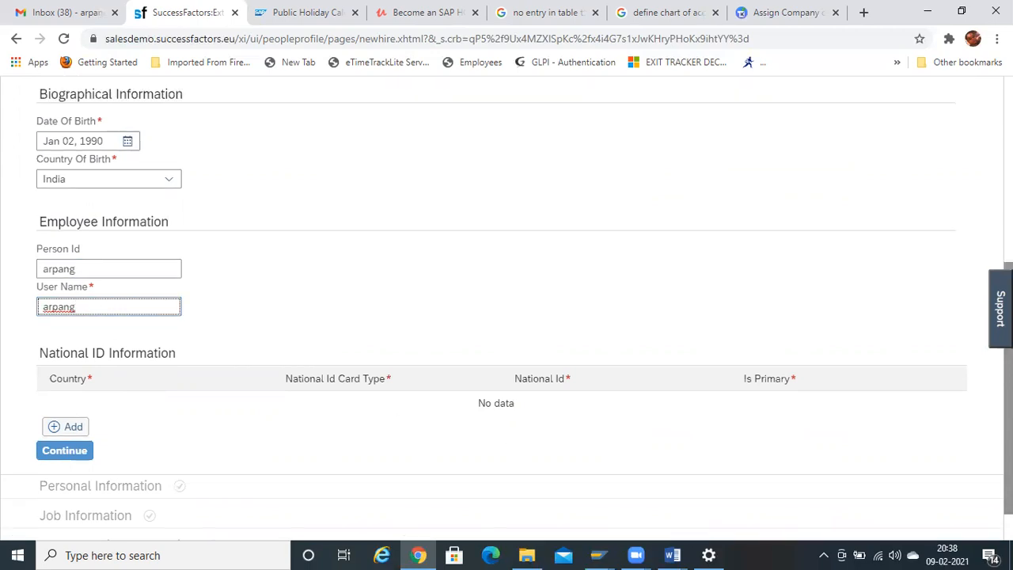
scroll(507, 306, down, 3)
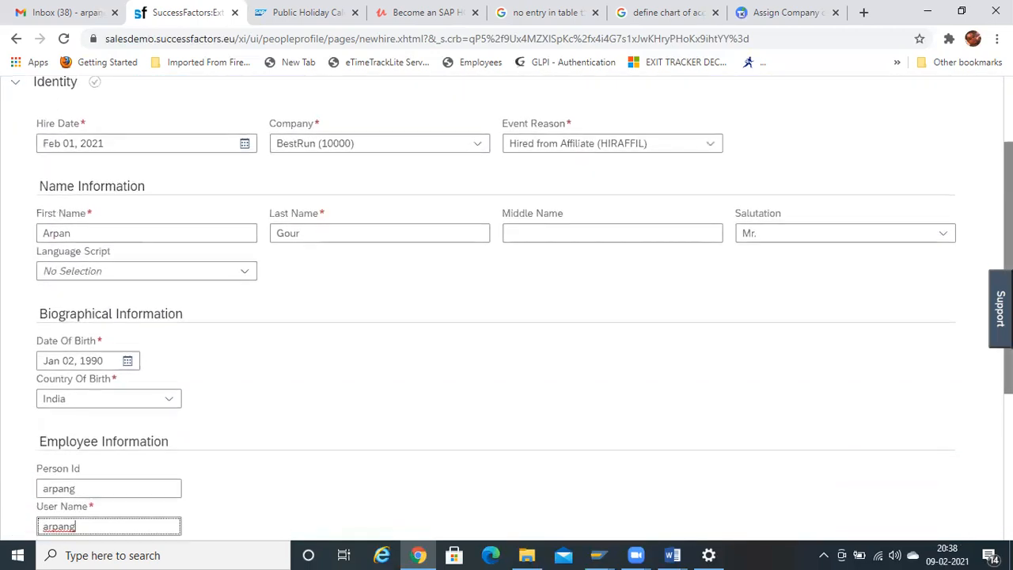
scroll(506, 306, down, 2)
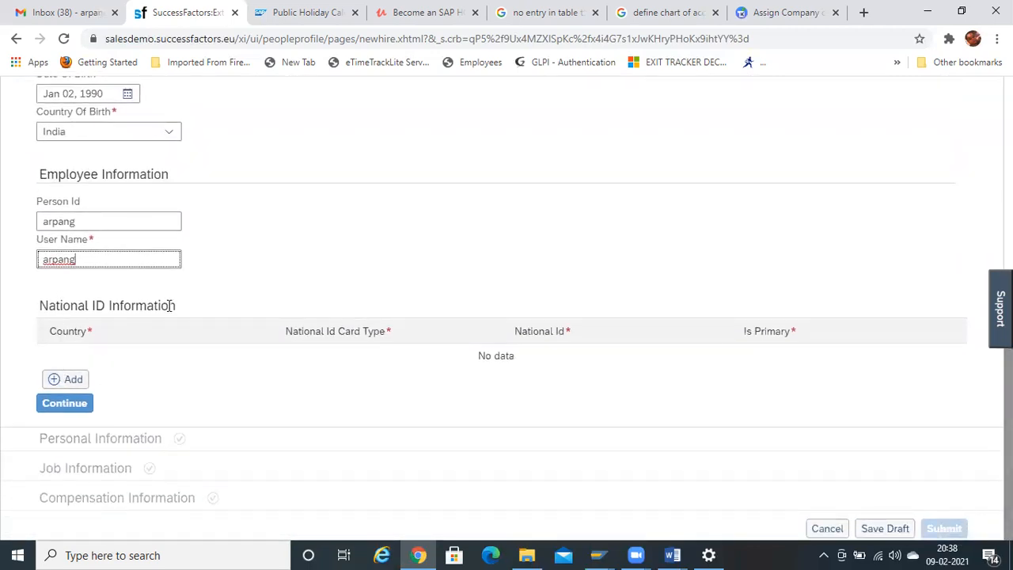
- Continue to Personal Information and set Gender to Male and Marital Status to Married
click(67, 408)
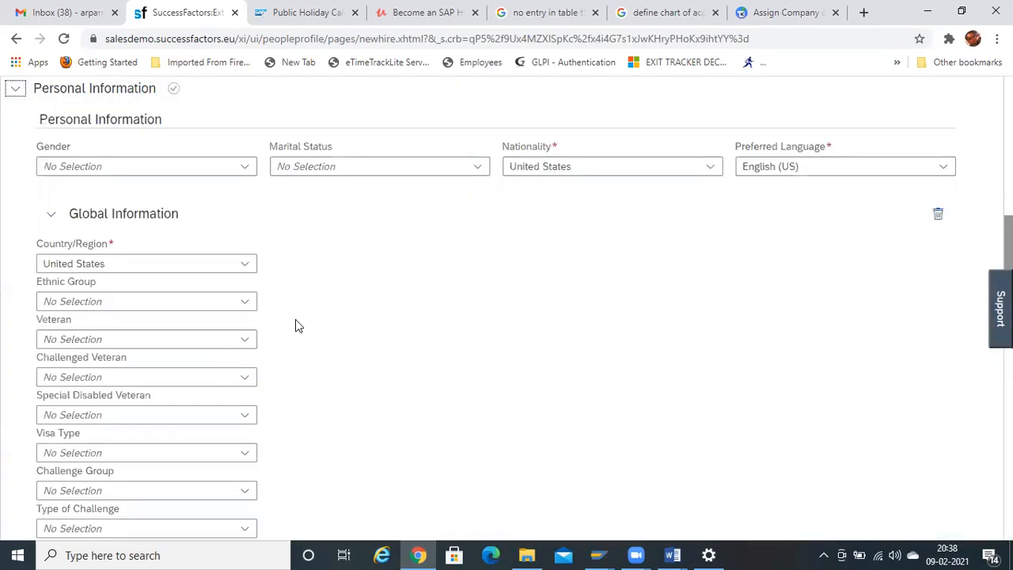
click(171, 167)
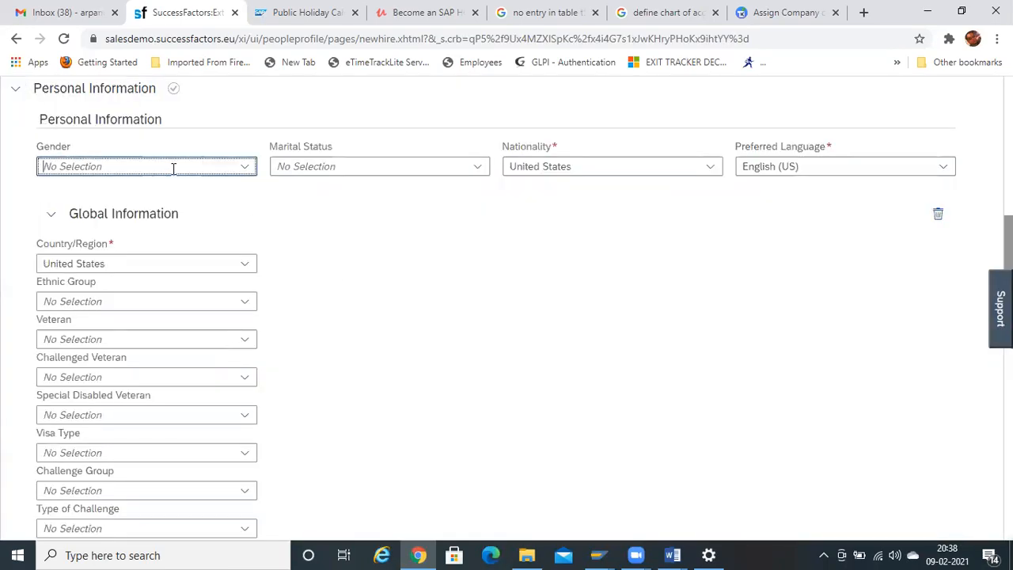
click(239, 171)
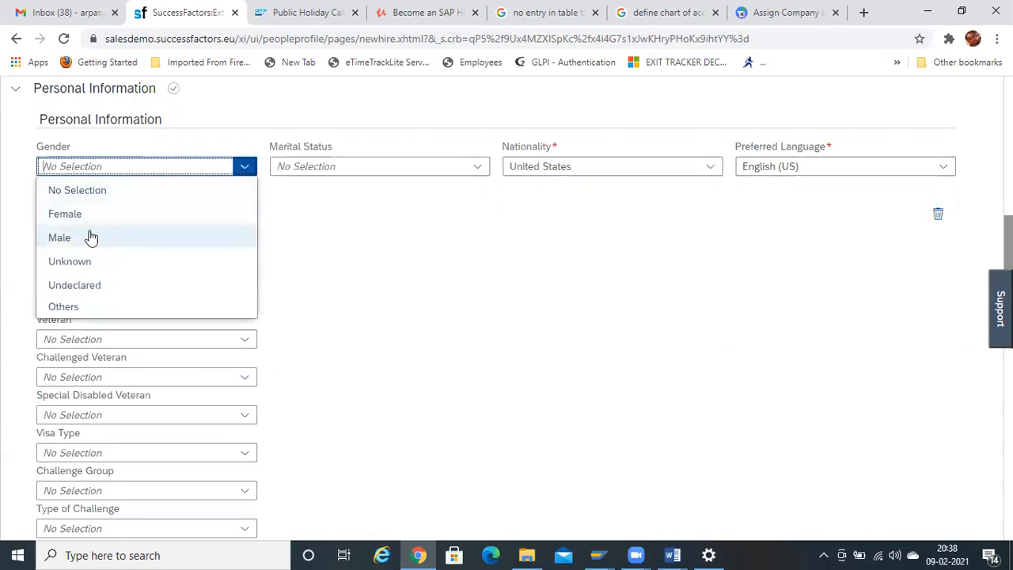
click(91, 239)
click(366, 166)
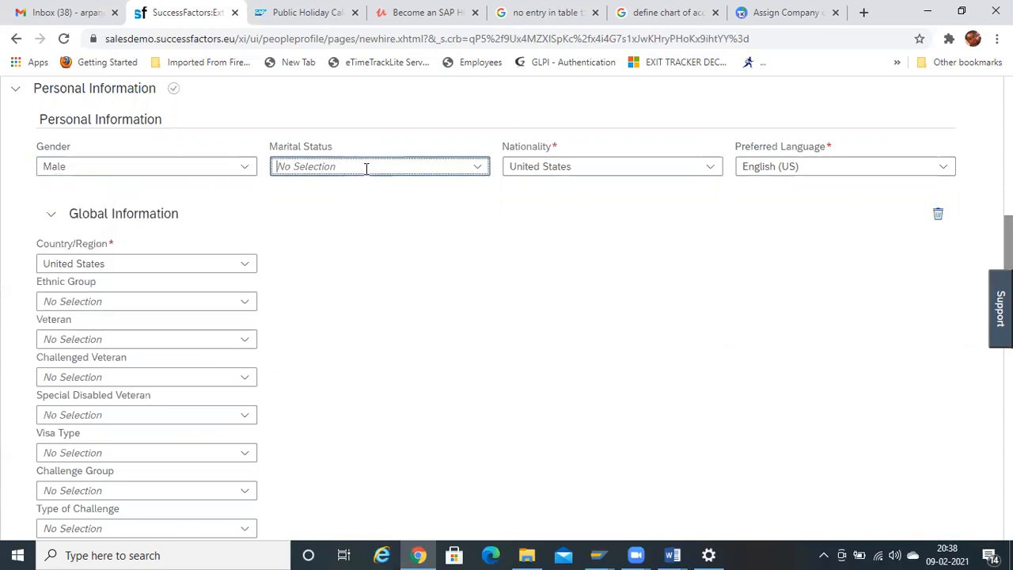
click(480, 168)
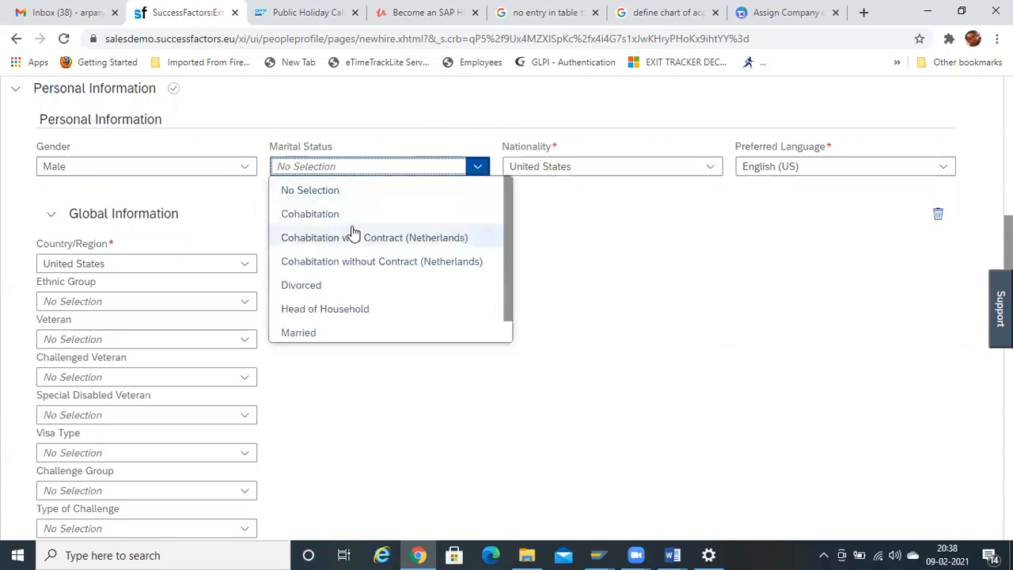
click(299, 333)
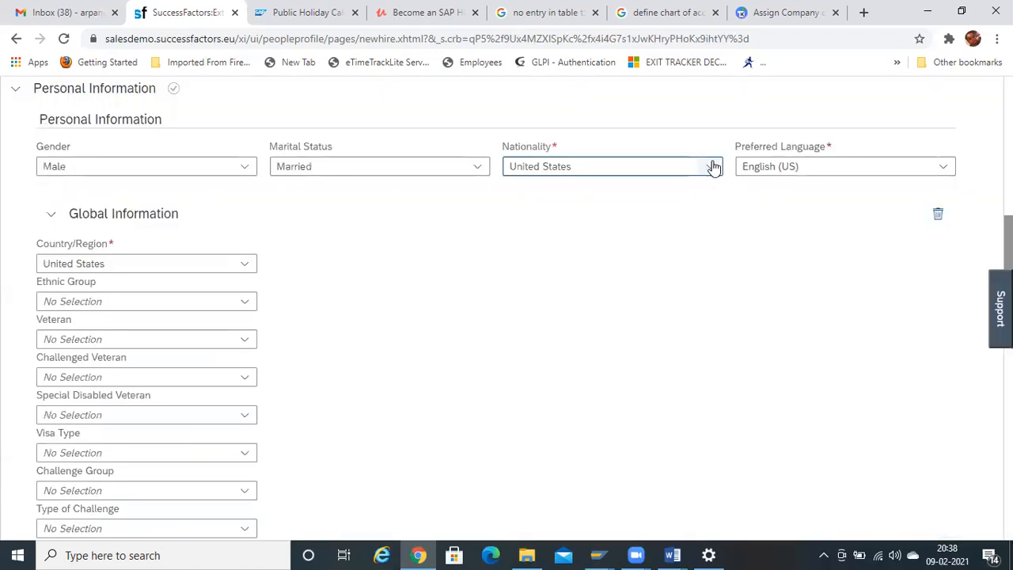
- Replace the United States nationality by typing India, fixing an accidental Bahrain pick
click(710, 167)
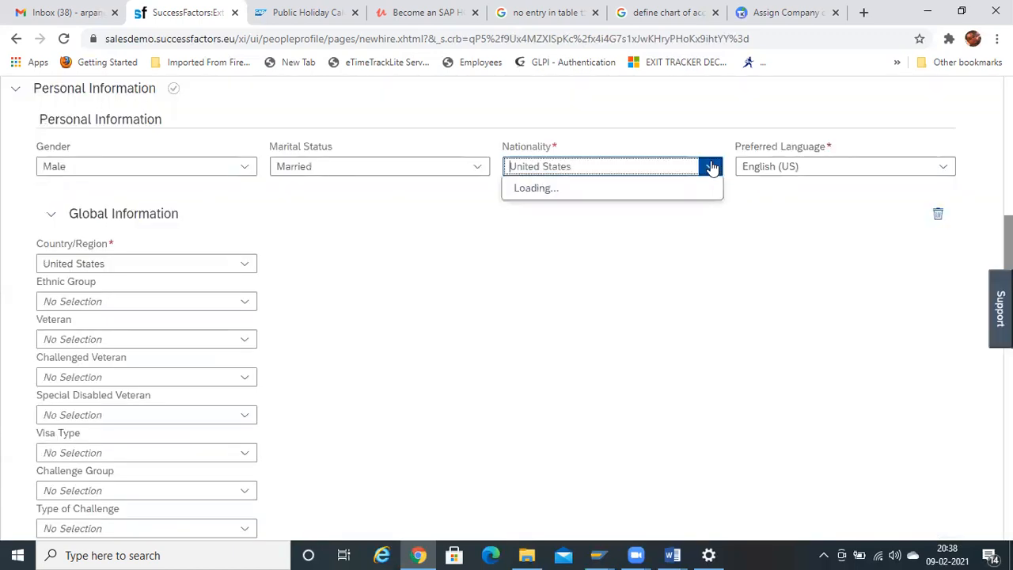
text(i)
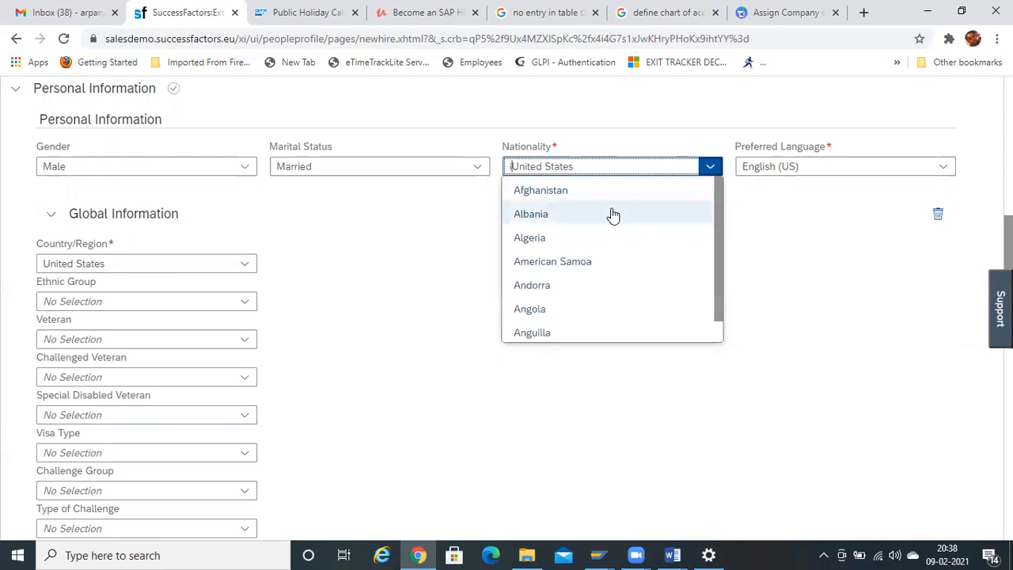
triple_click(645, 165)
click(712, 167)
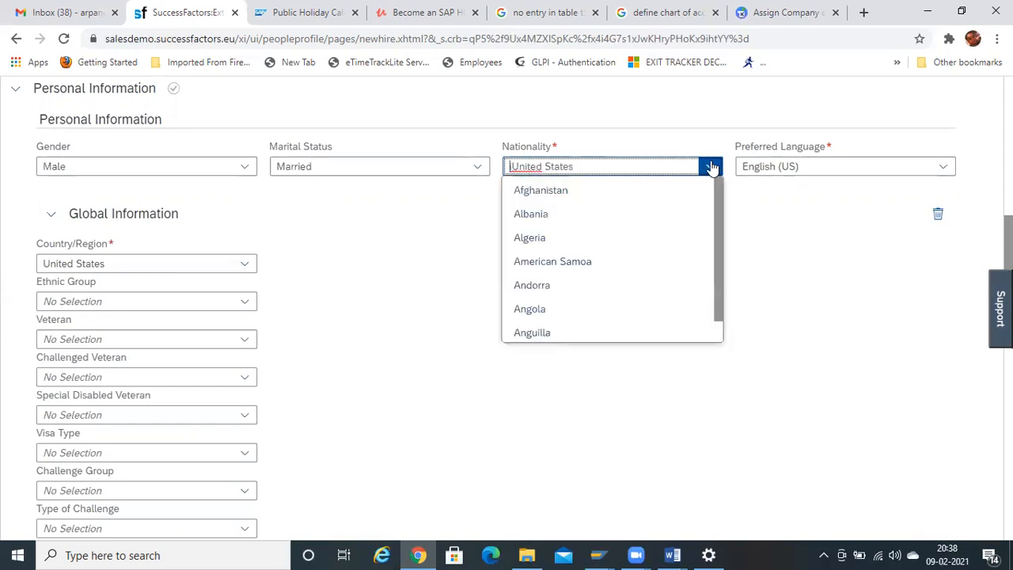
text(n)
key(shift+Right)
key(shift+Right)
key(shift+Right)
key(shift+Right)
key(shift+Right)
key(shift+Right)
key(ctrl+shift+Right)
key(BackSpace)
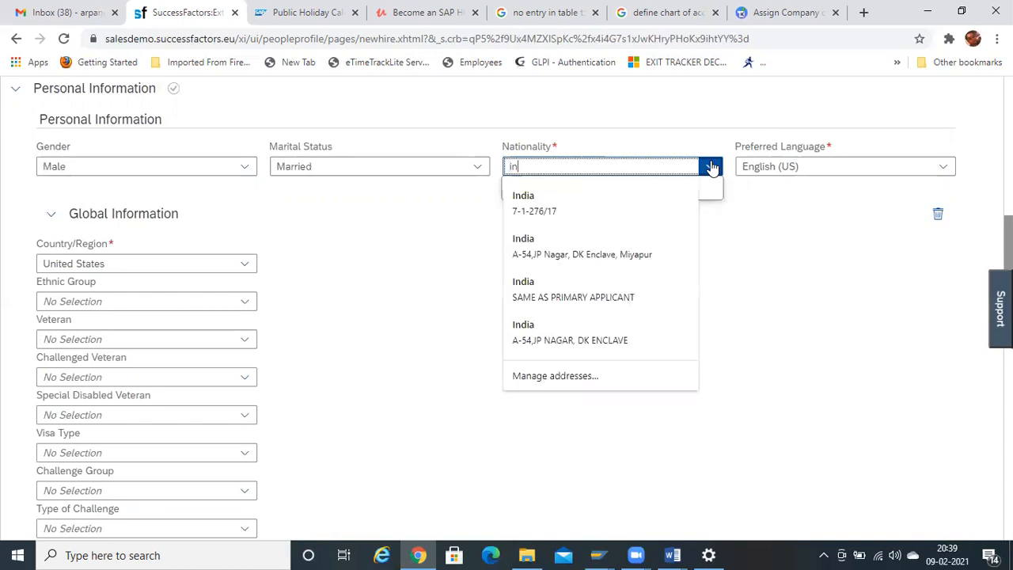
click(560, 167)
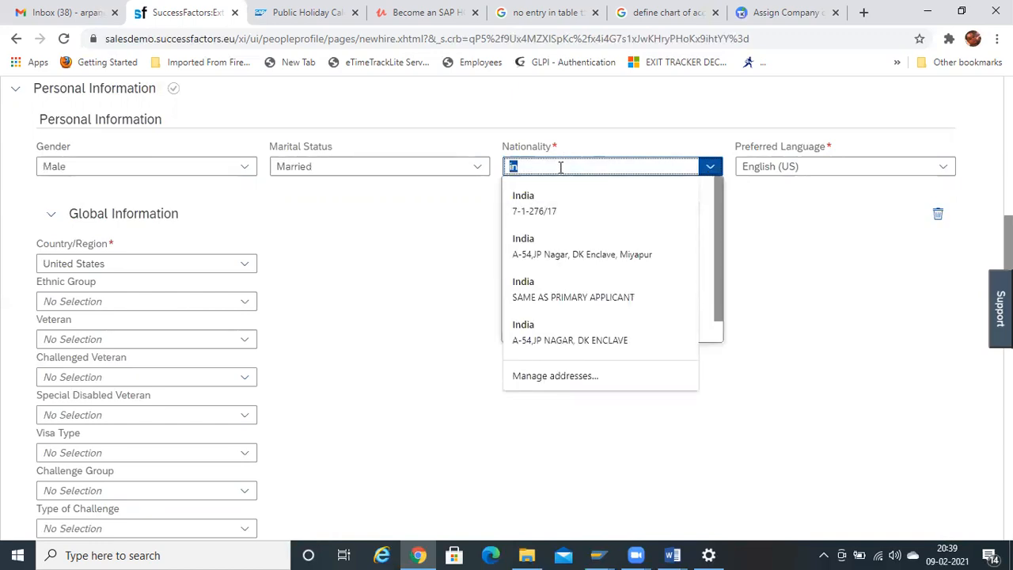
click(708, 201)
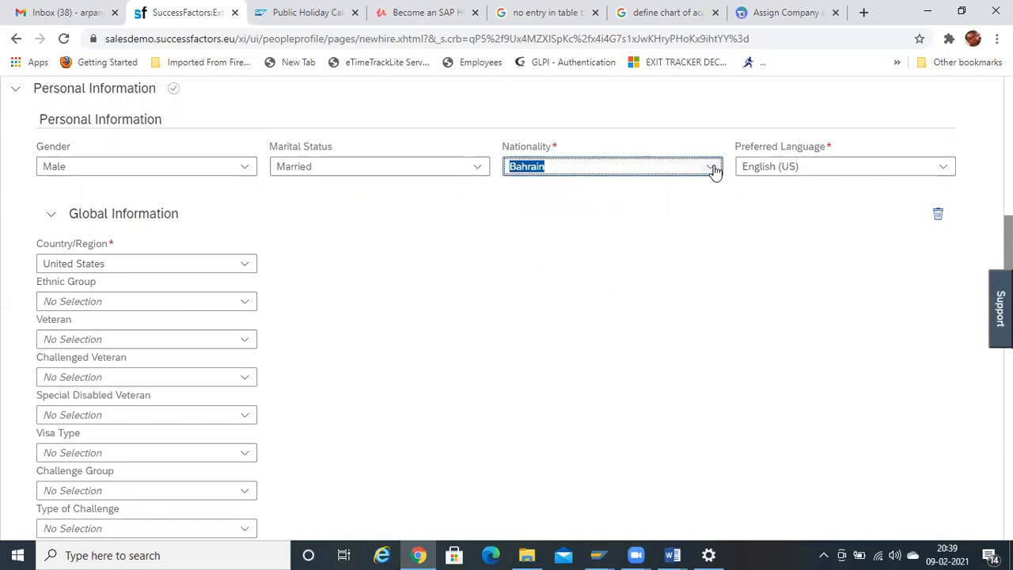
click(712, 167)
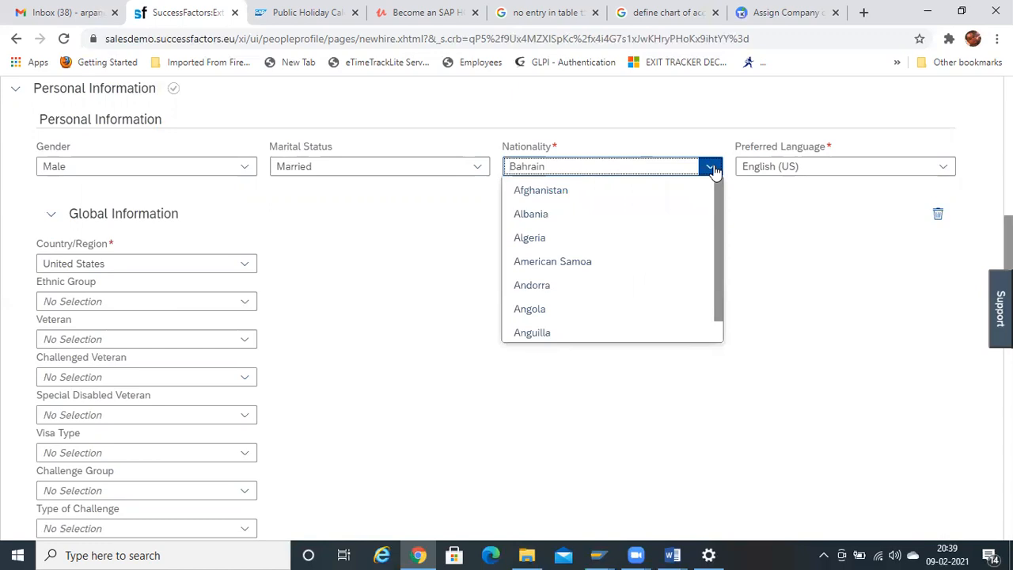
text(i)
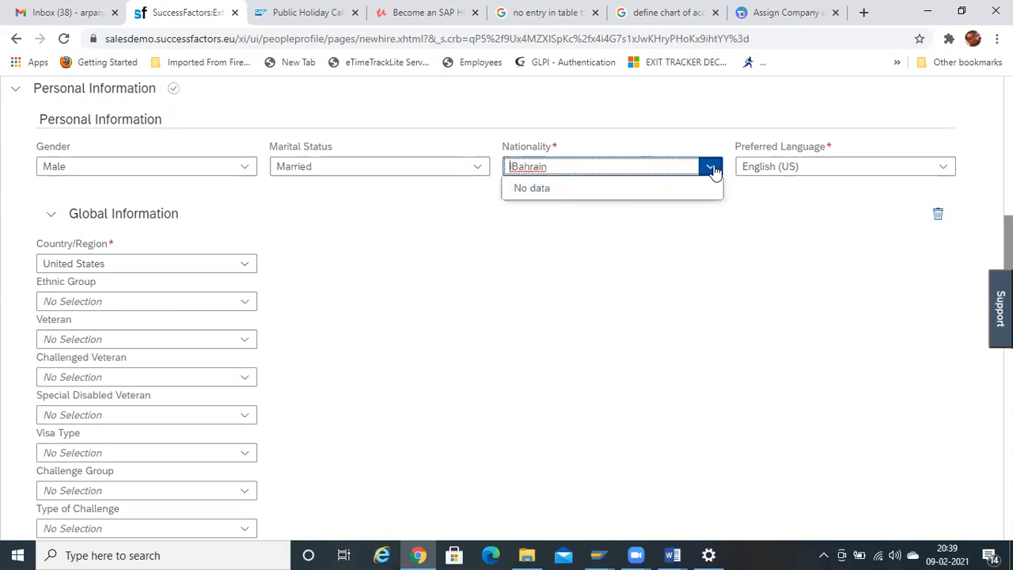
key(ctrl+a)
text(Ind)
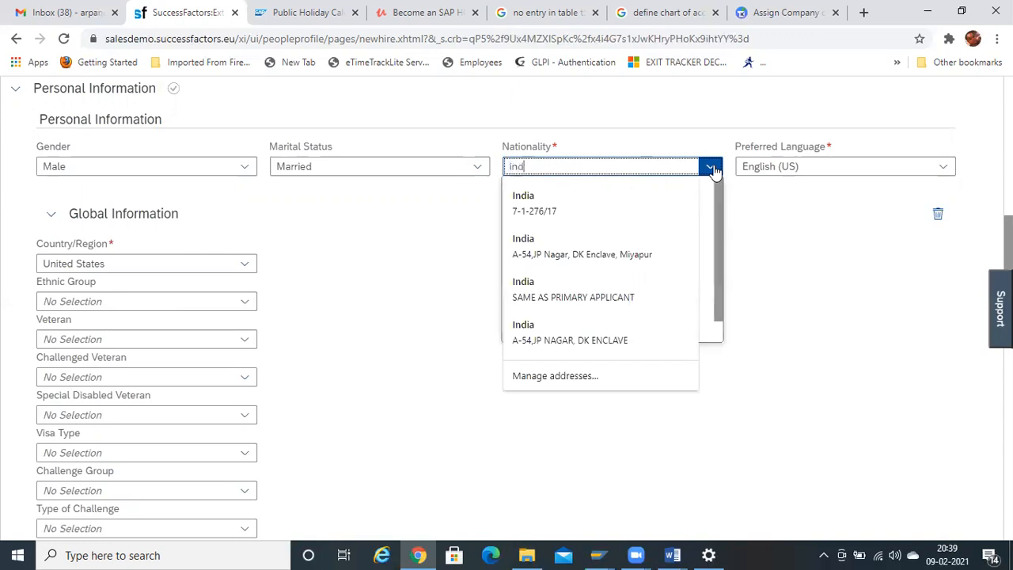
text(ia)
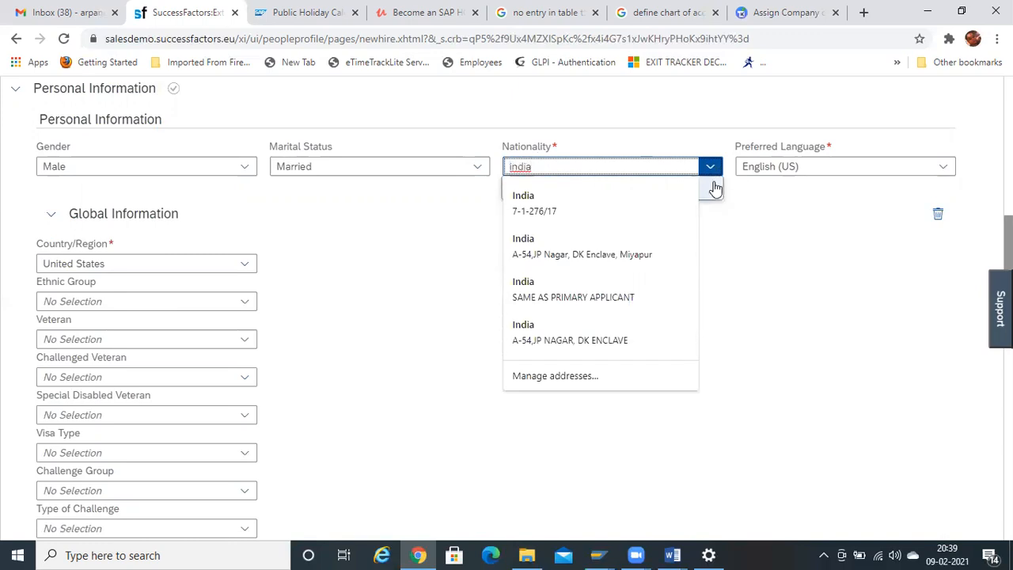
click(716, 191)
- Scroll the full country list and choose India as the nationality
click(709, 166)
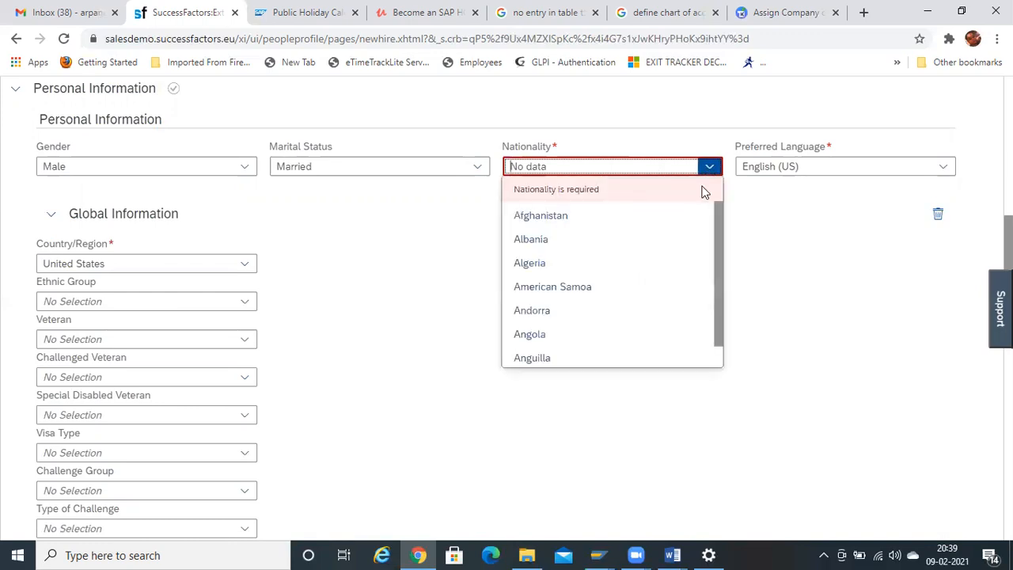
drag(715, 219, 714, 389)
drag(715, 332, 722, 367)
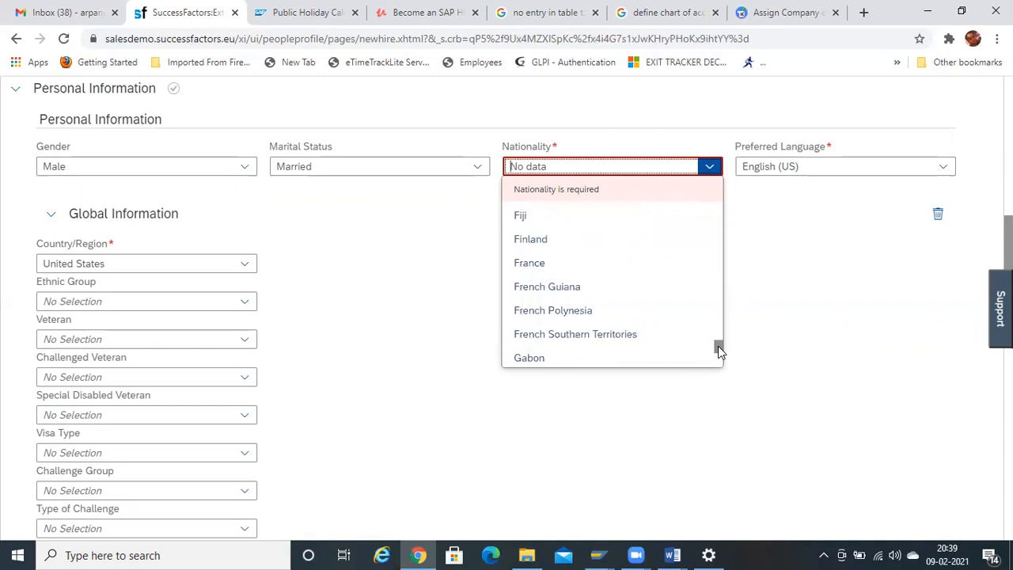
right_click(716, 353)
drag(717, 352, 715, 363)
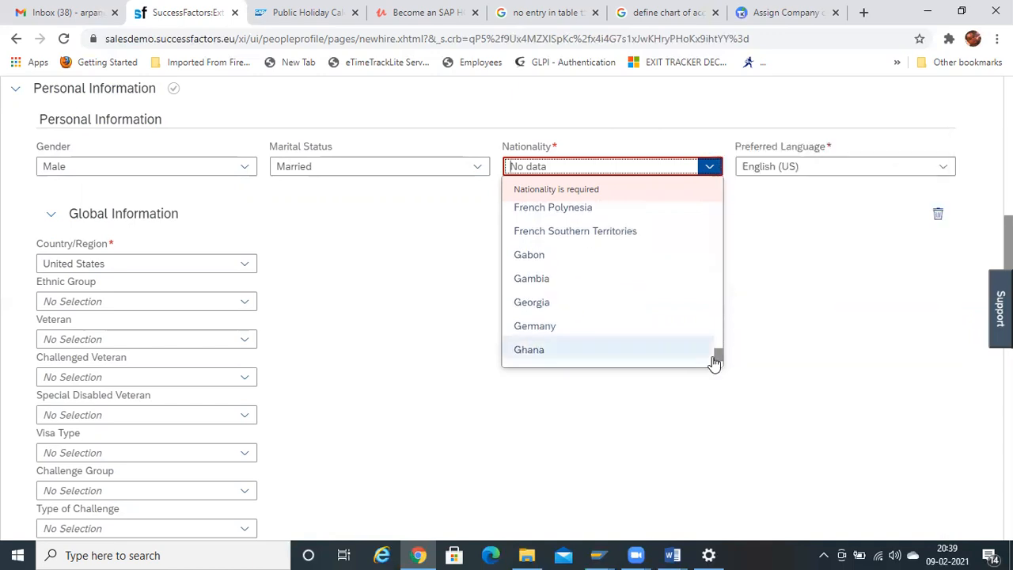
right_click(717, 364)
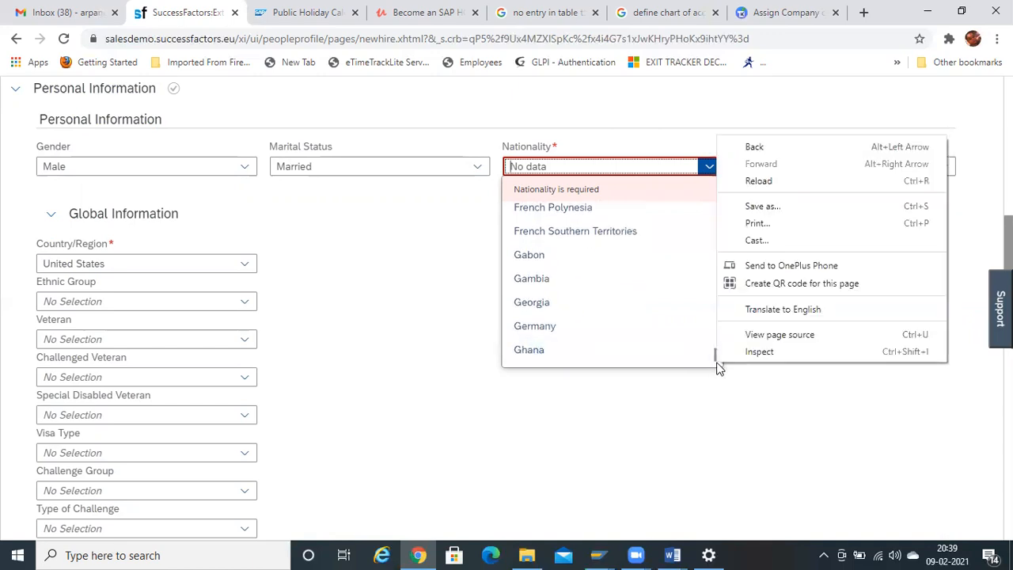
click(718, 363)
mouse_move(718, 360)
mouse_down()
mouse_move(715, 375)
mouse_move(720, 363)
mouse_up()
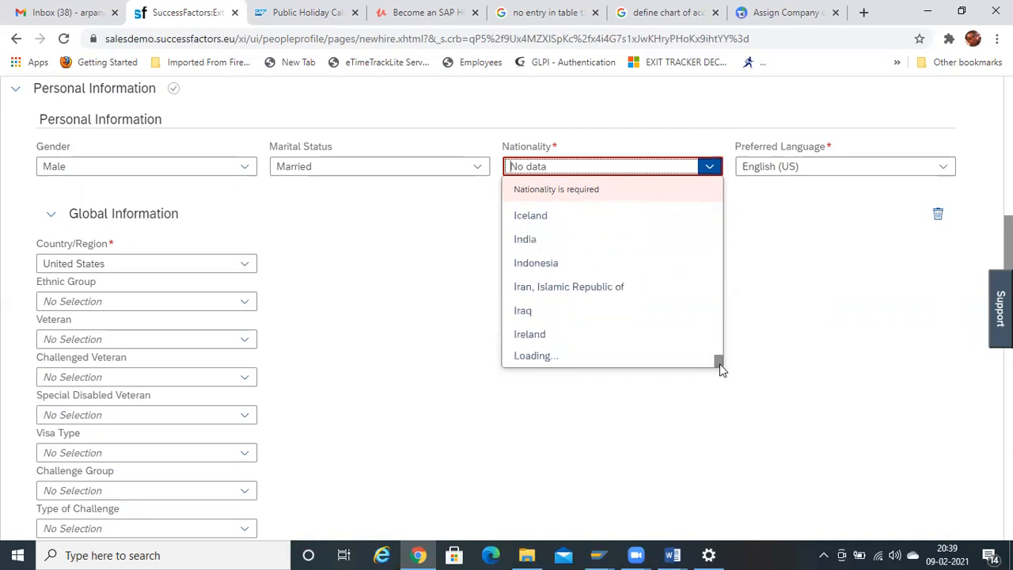
click(555, 238)
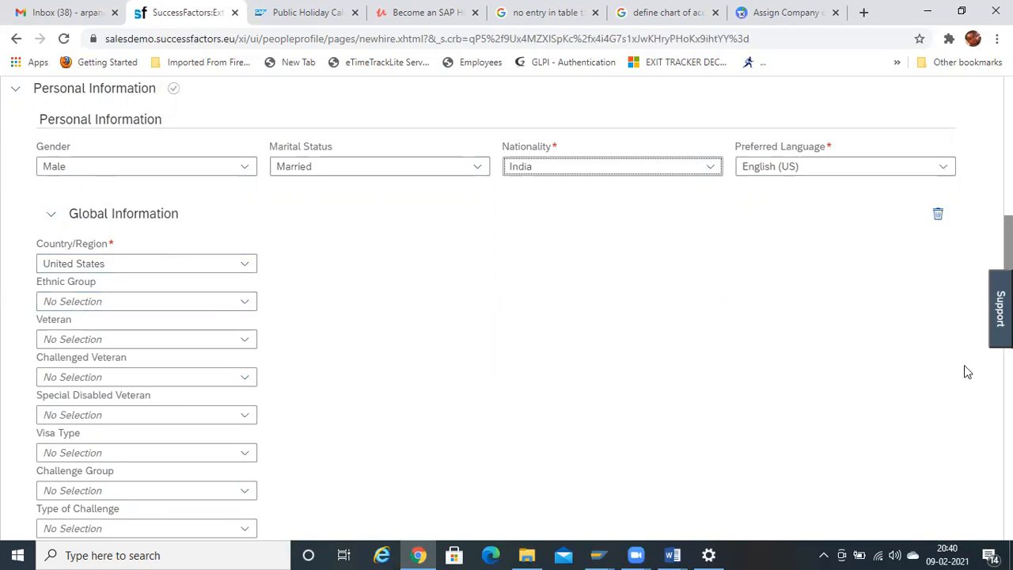
scroll(506, 309, down, 5)
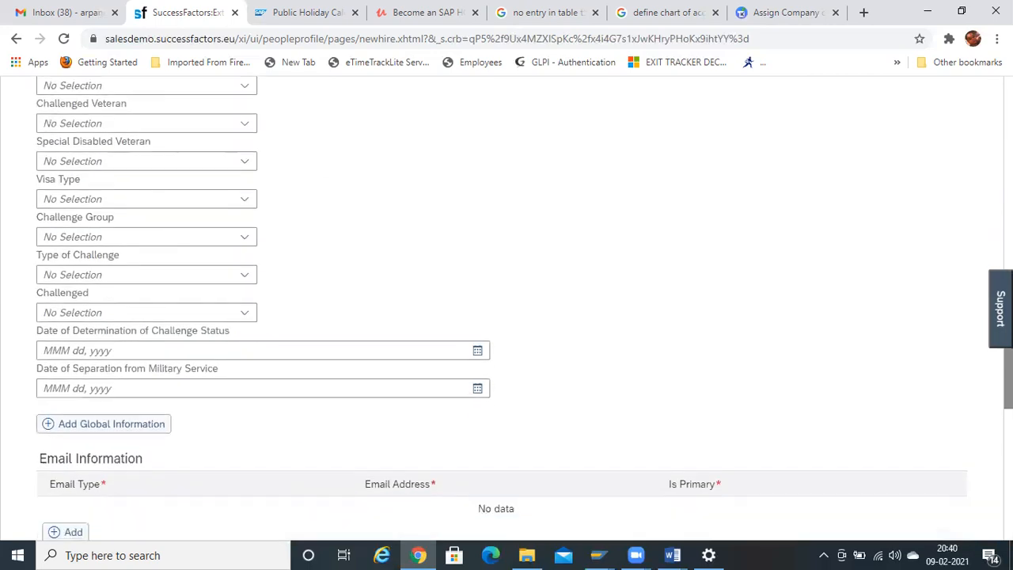
scroll(507, 309, down, 1)
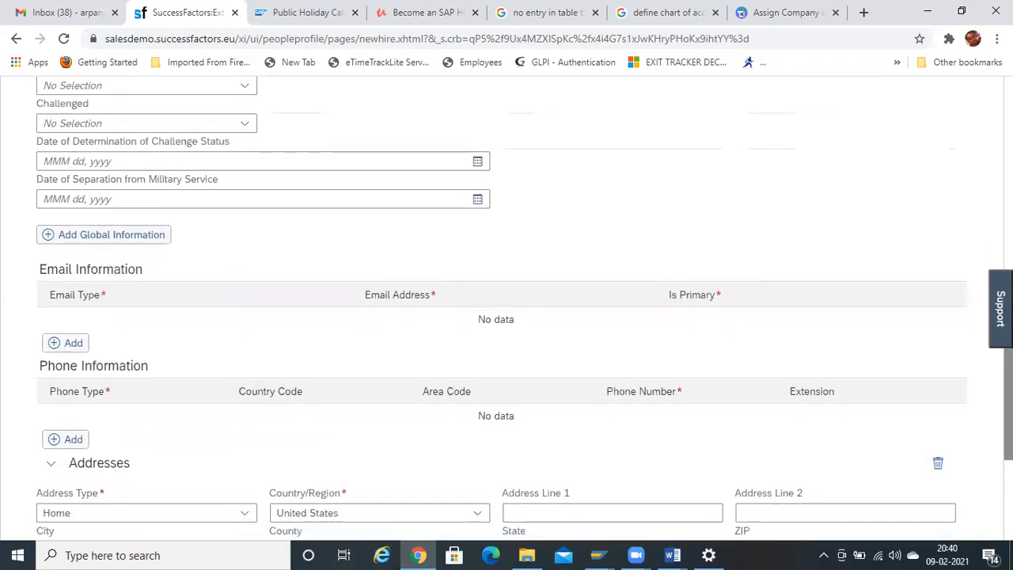
scroll(321, 379, down, 3)
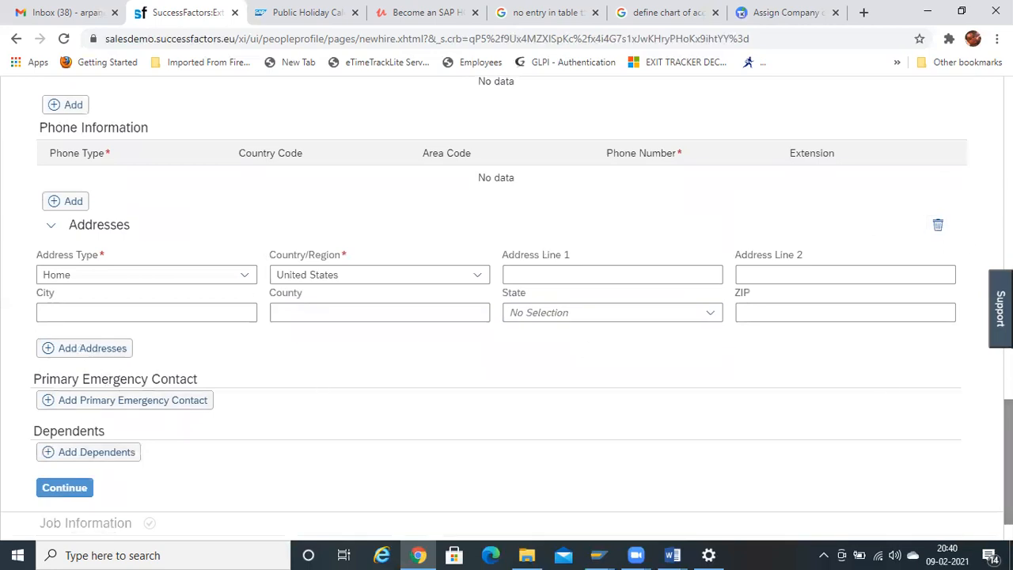
scroll(506, 308, down, 1)
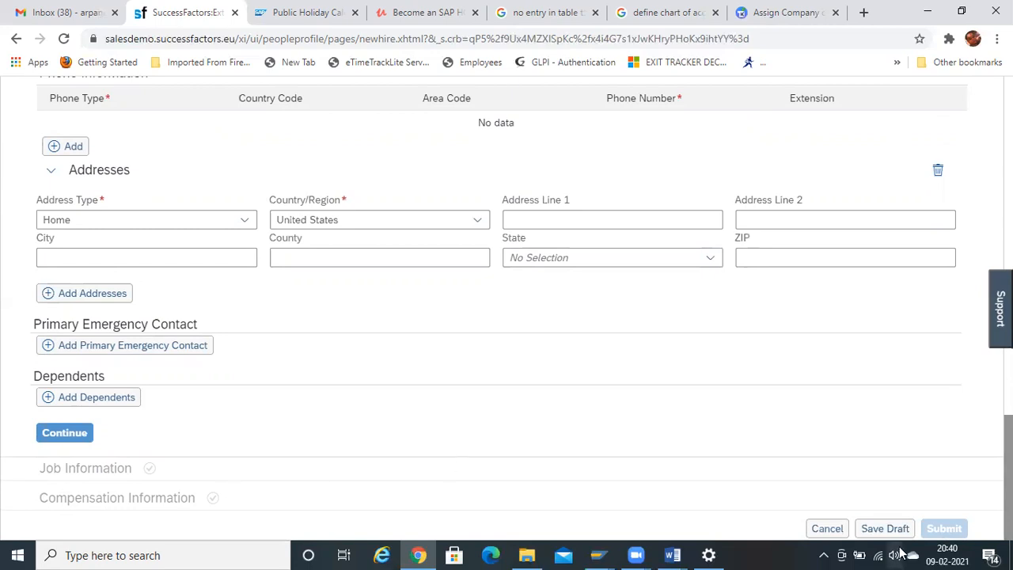
drag(1009, 467, 1009, 103)
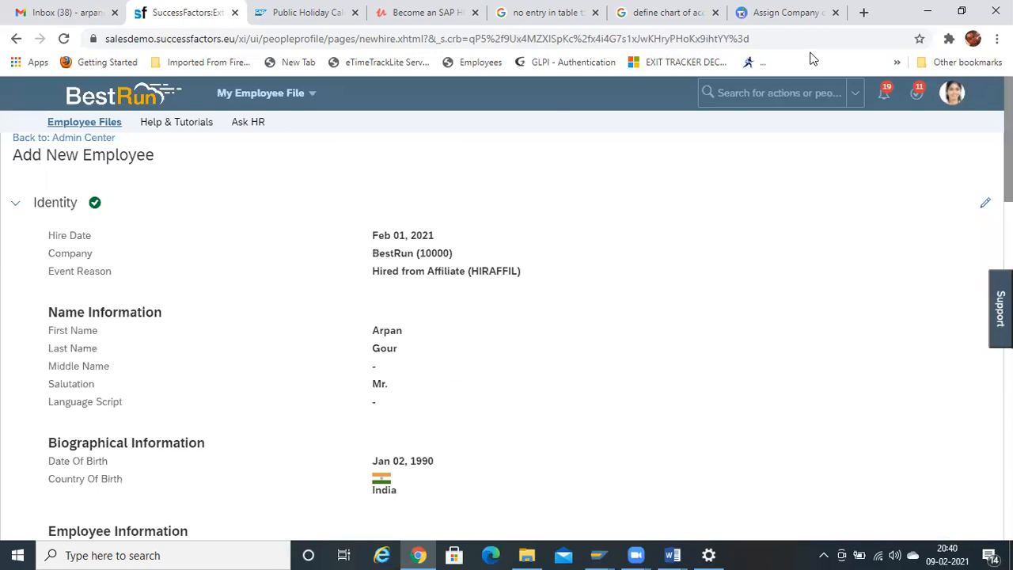
- Search 'import employe', open Import Employee Data, and leave the unsaved new-hire form
click(741, 98)
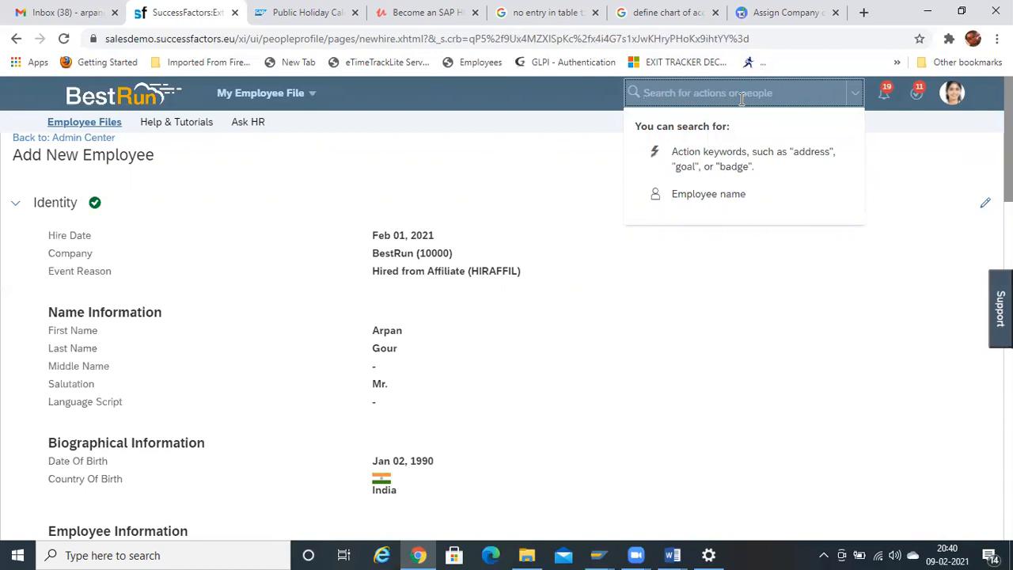
text(import )
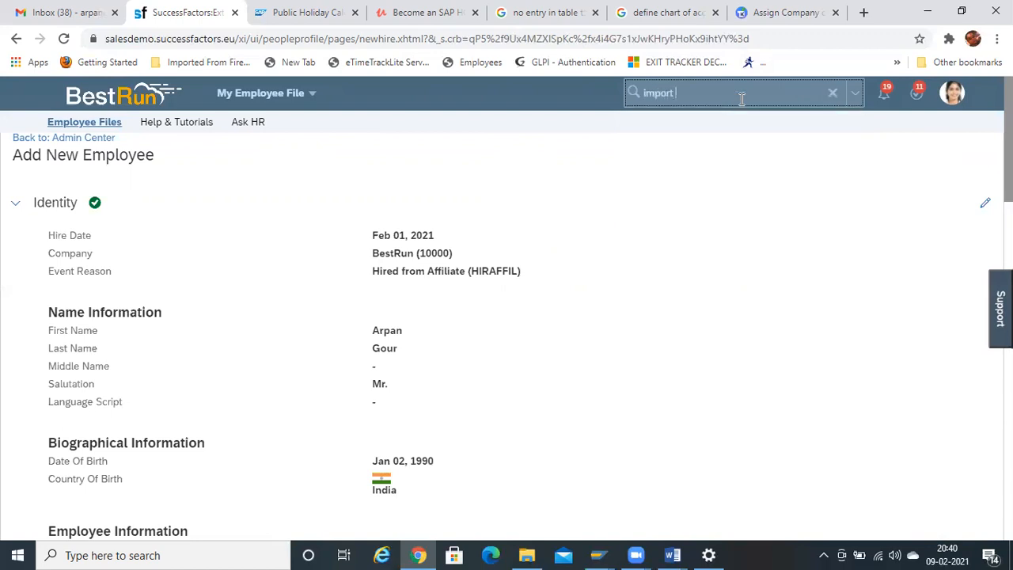
text(em)
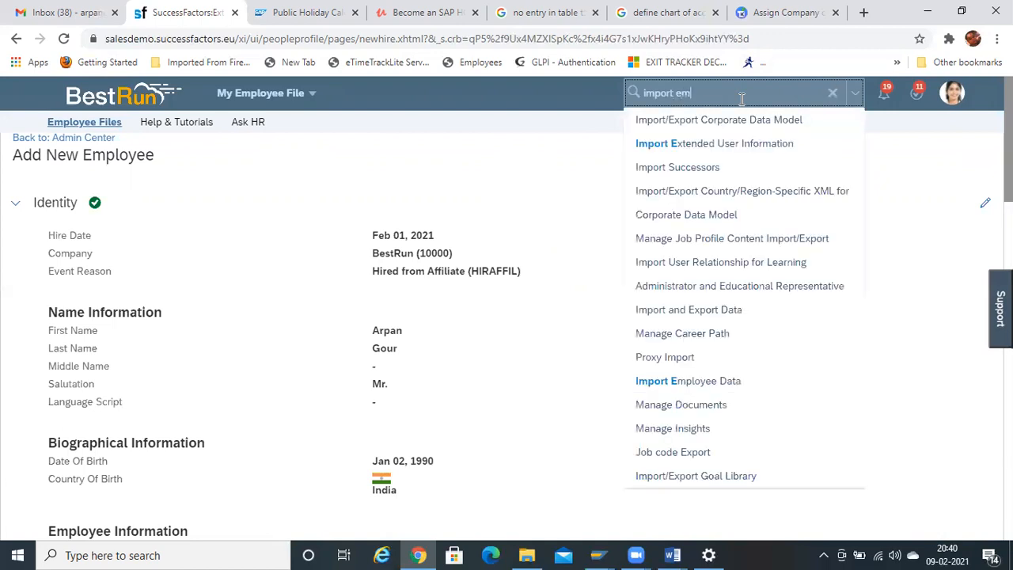
text(ployee)
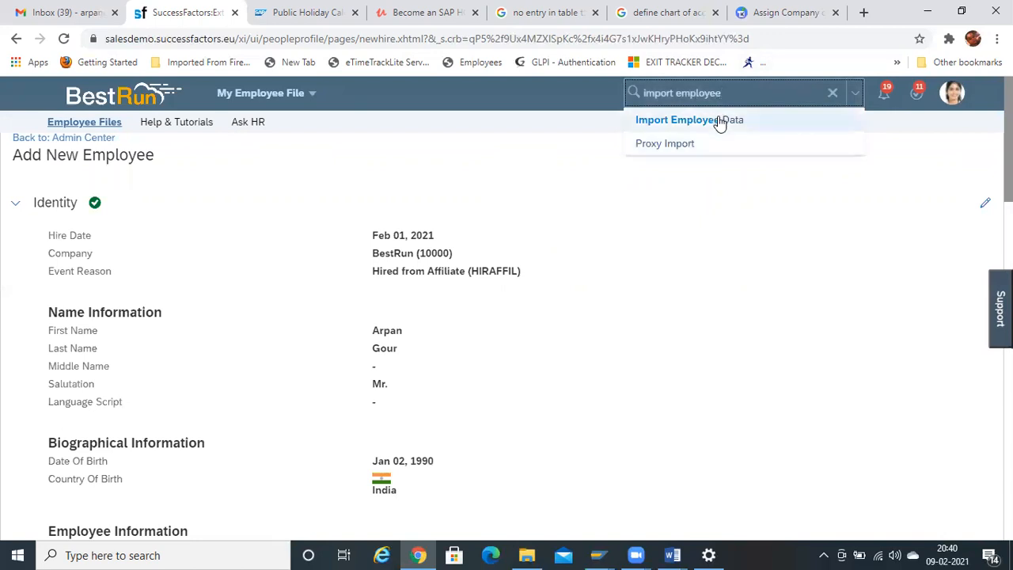
click(665, 120)
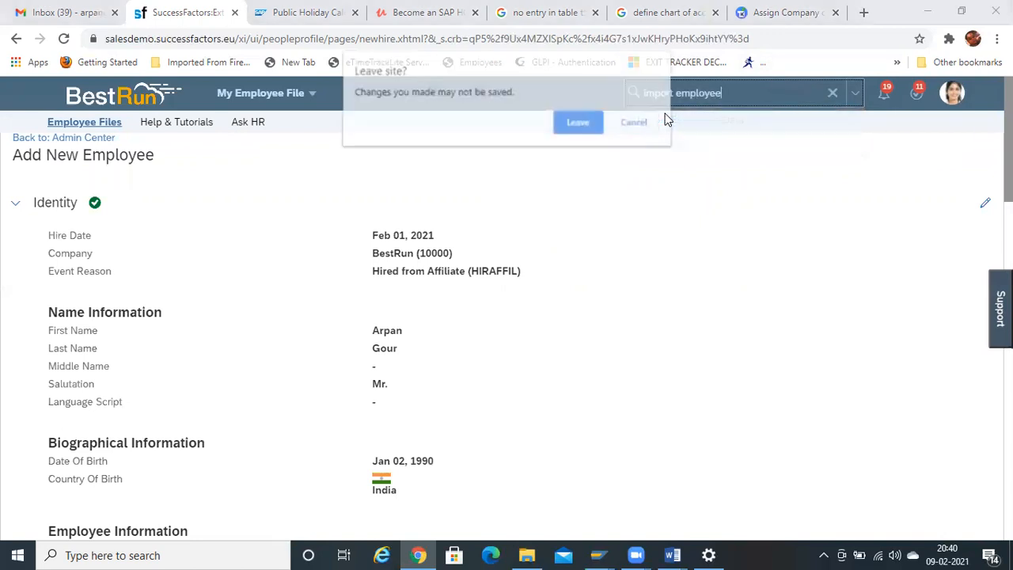
click(576, 125)
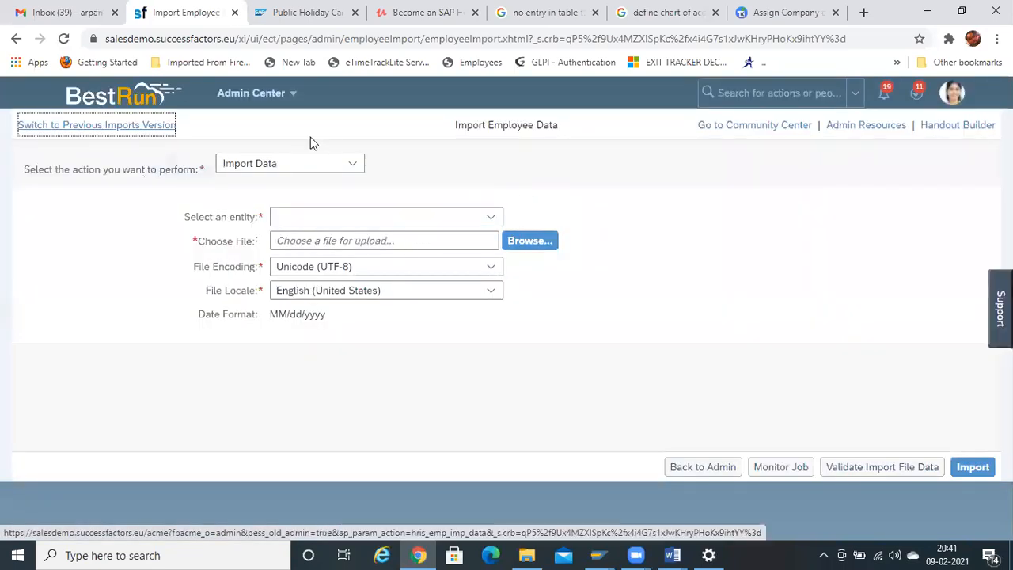
- Switch the import action to Download Template and browse the entity list without choosing one
click(353, 166)
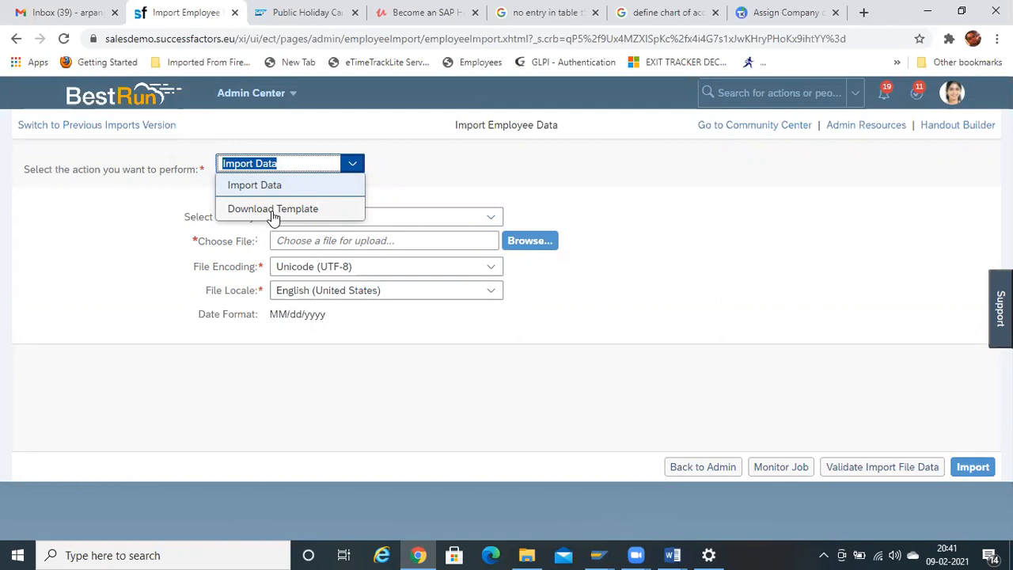
click(338, 158)
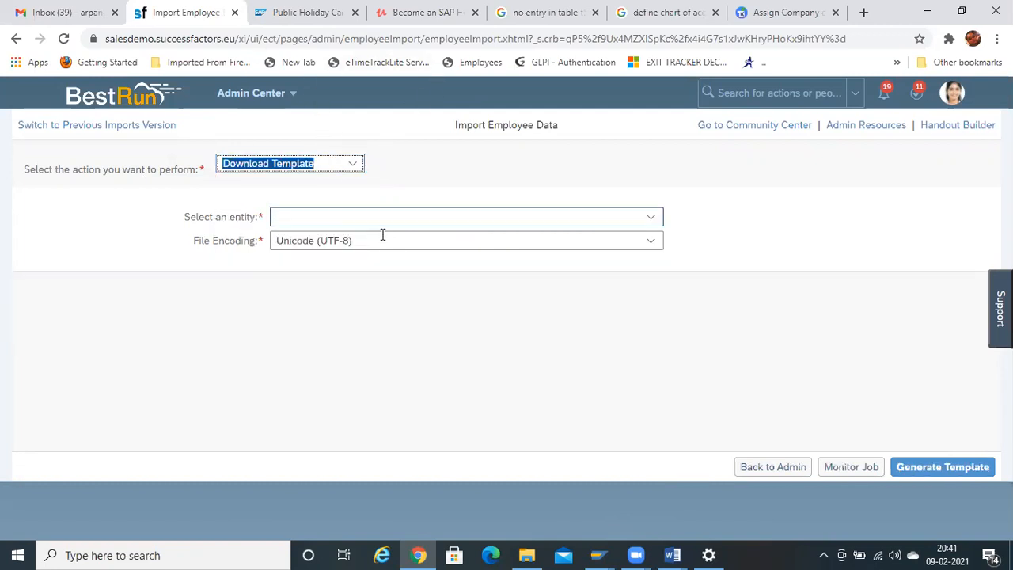
click(651, 218)
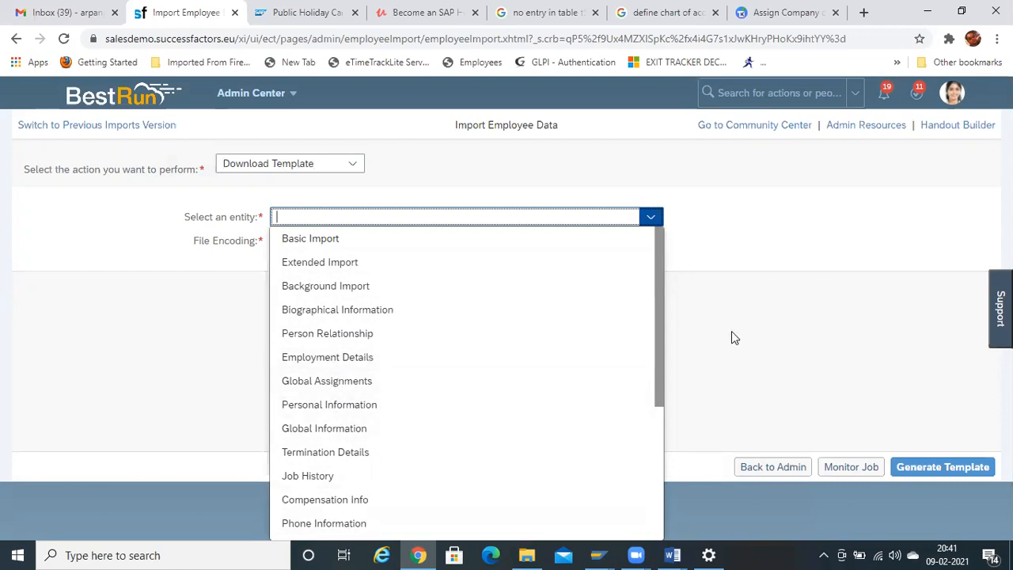
drag(657, 358, 665, 502)
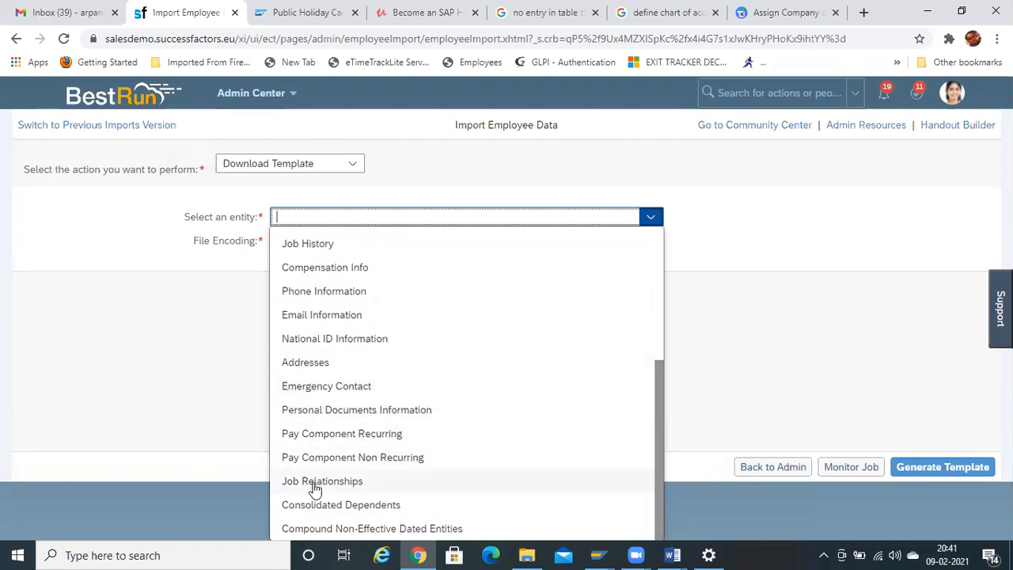
click(178, 387)
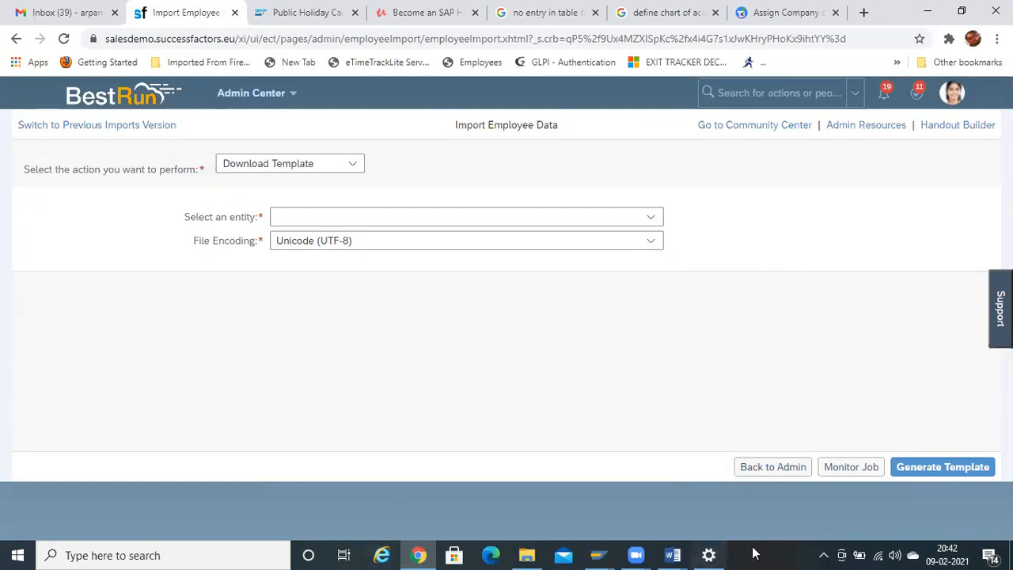
- Create a new Word document containing the note 'Employee – User Directory file/ mini master date/ EP – Employee File'
mouse_move(672, 554)
click(814, 515)
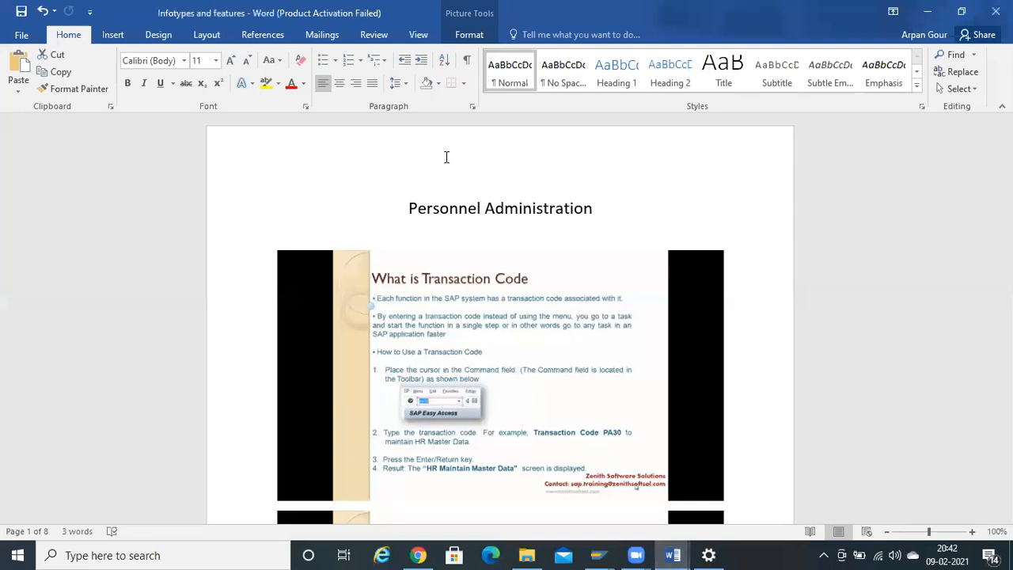
key(ctrl+n)
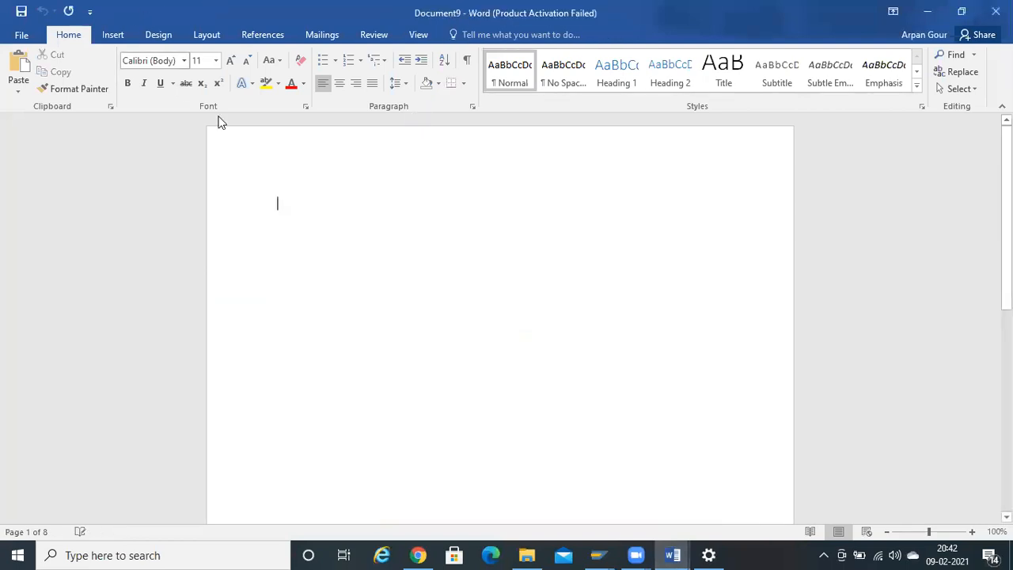
text(Emplo)
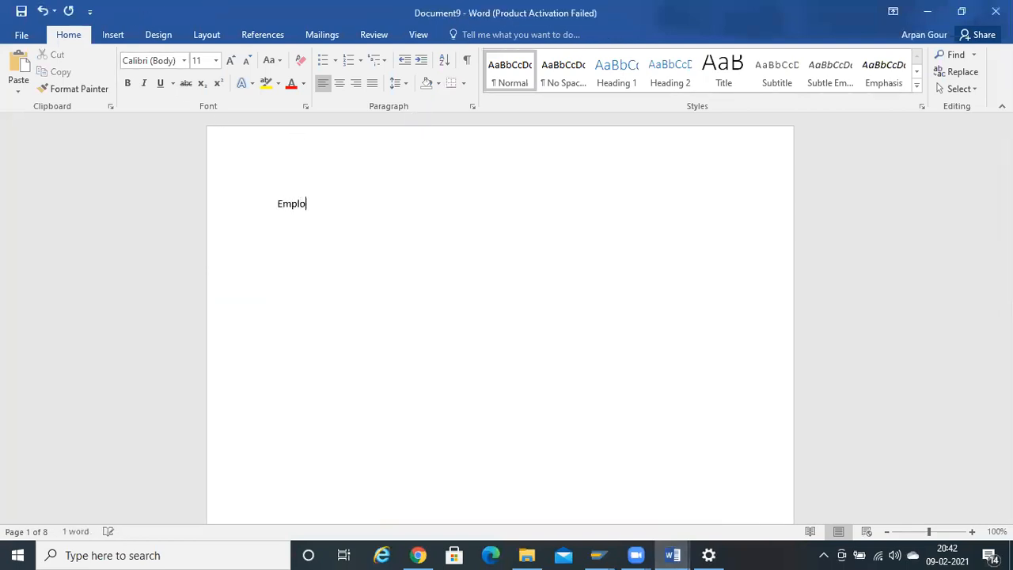
text(yee - )
text(U)
text(ser D)
text(ire c)
key(BackSpace)
key(BackSpace)
text(ctory file/ mini master date)
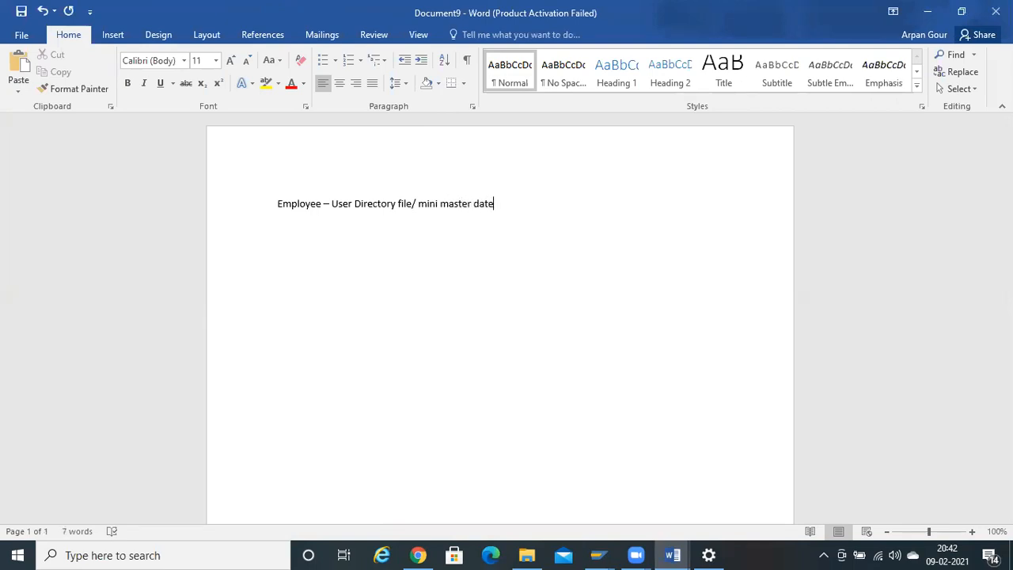
text(/ EP - )
text(Employee File)
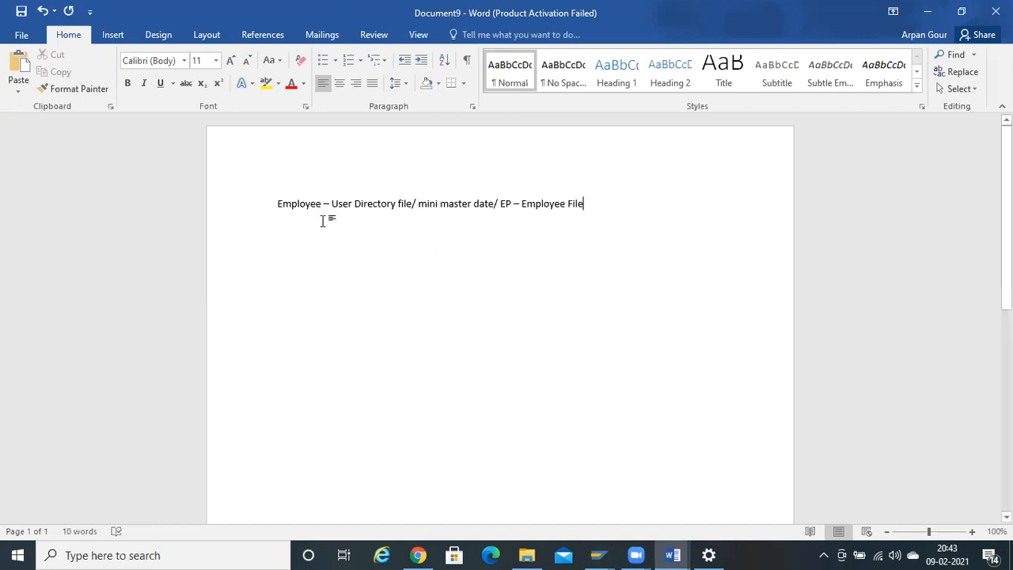
key(alt+Tab)
key(alt+Tab)
key(alt+Tab)
key(alt+Tab)
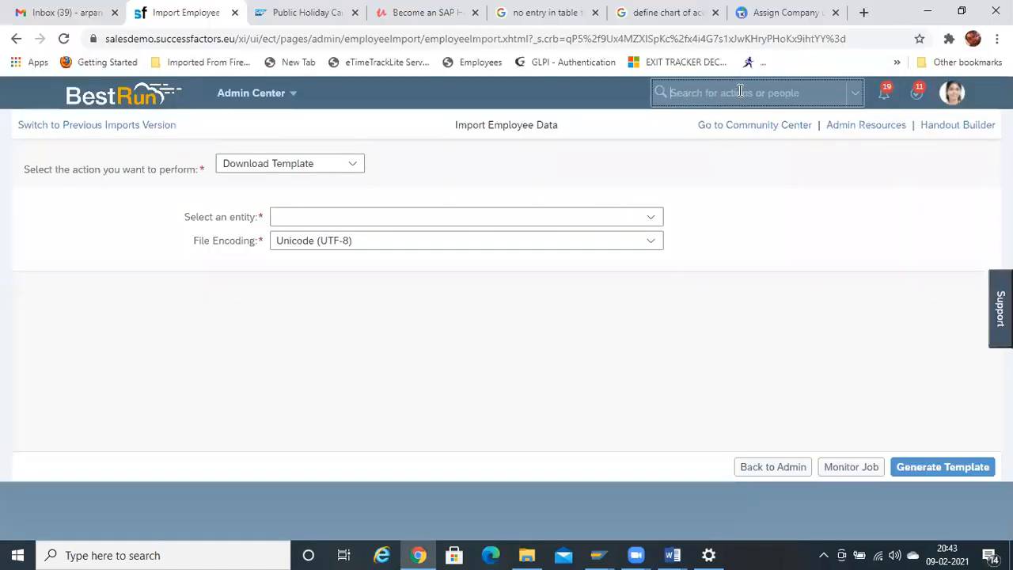
- Search 'export empl', open Employee Export, and export the user file as a downloaded UserDirectory zip
click(740, 92)
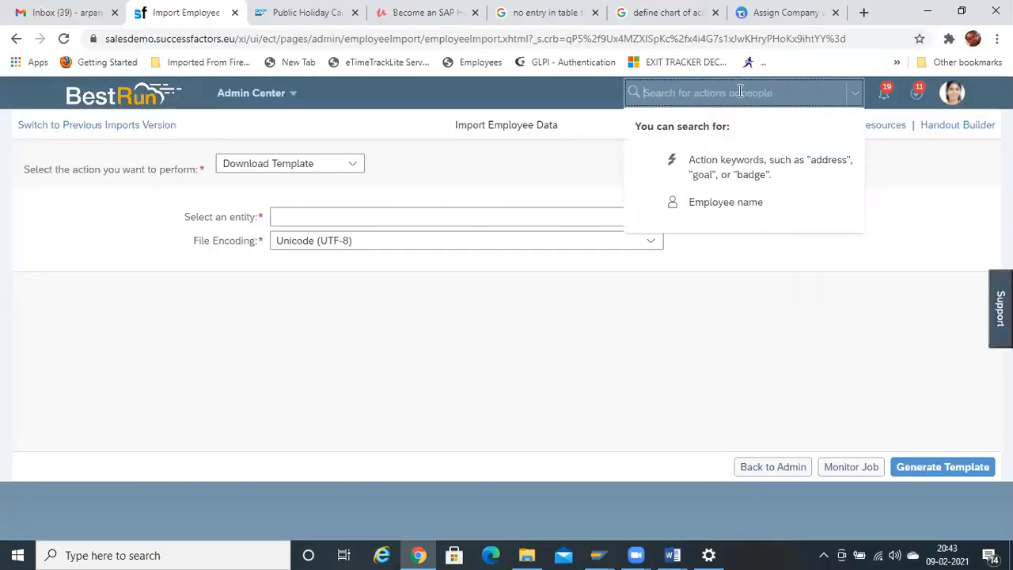
text(expor)
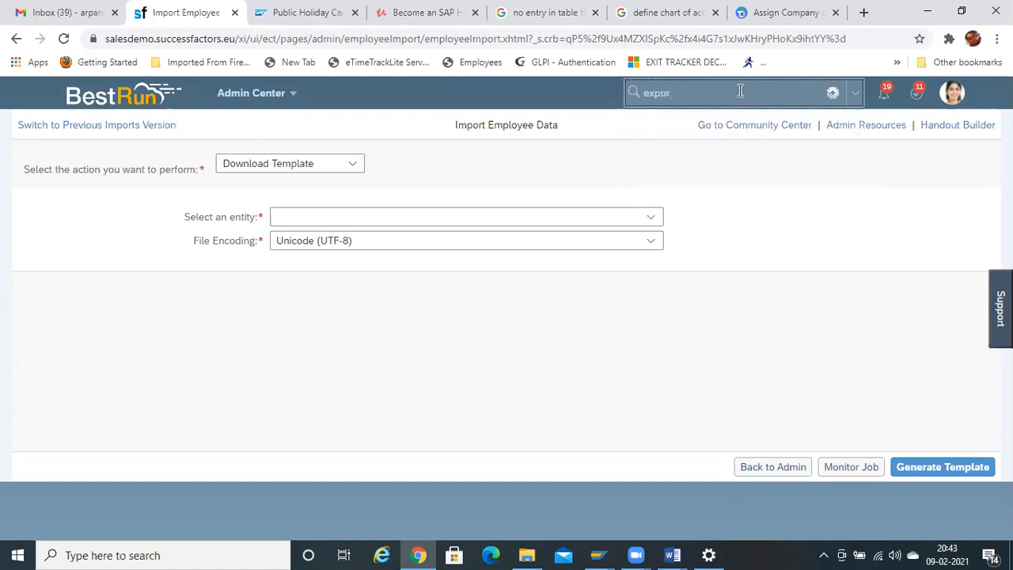
text(t)
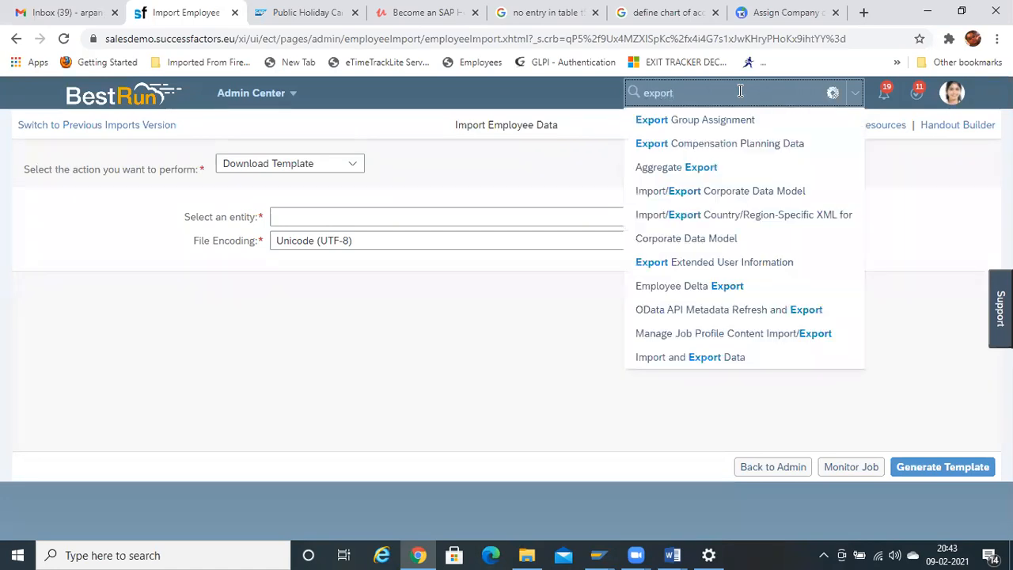
text( em)
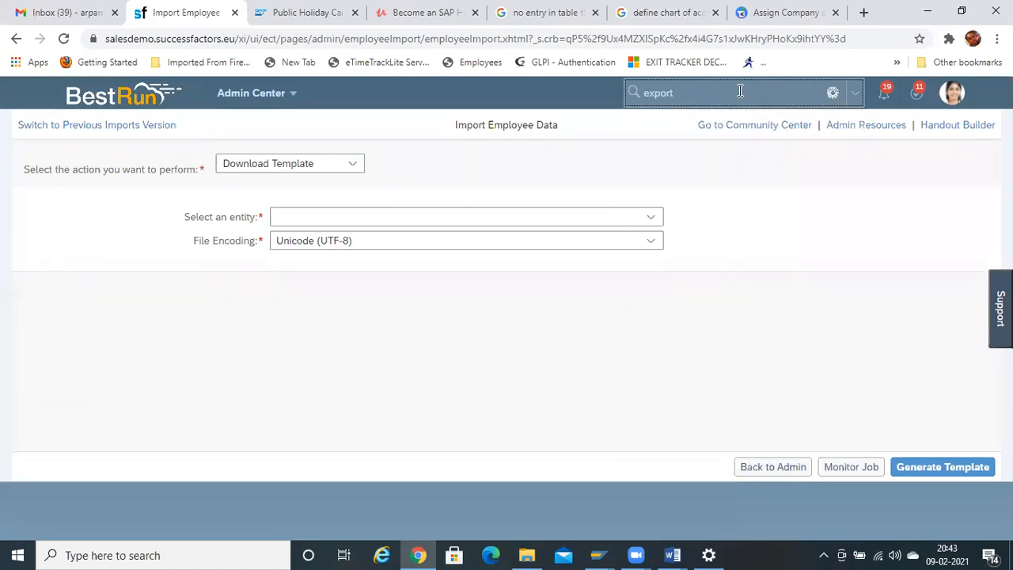
text(pl)
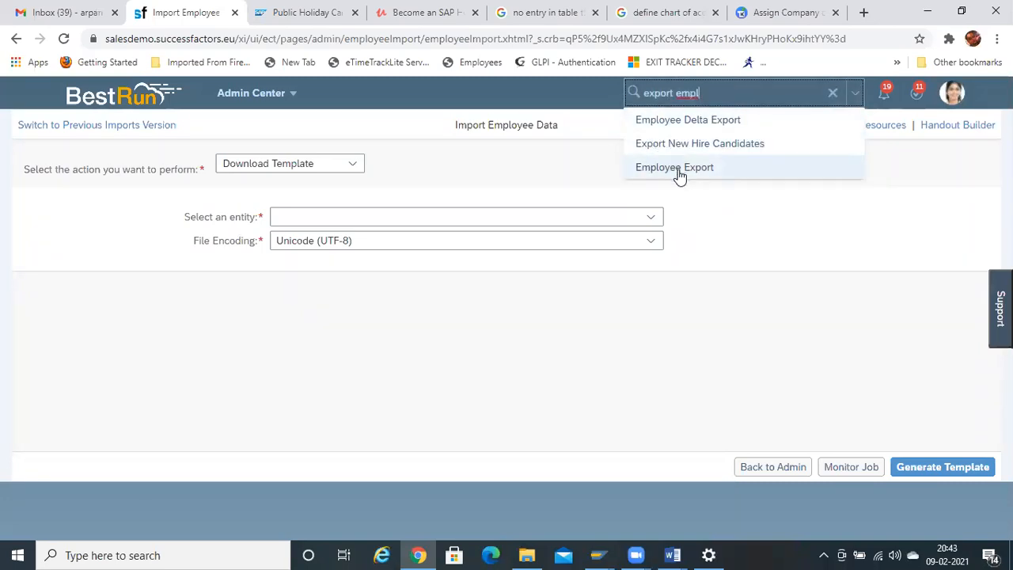
click(677, 169)
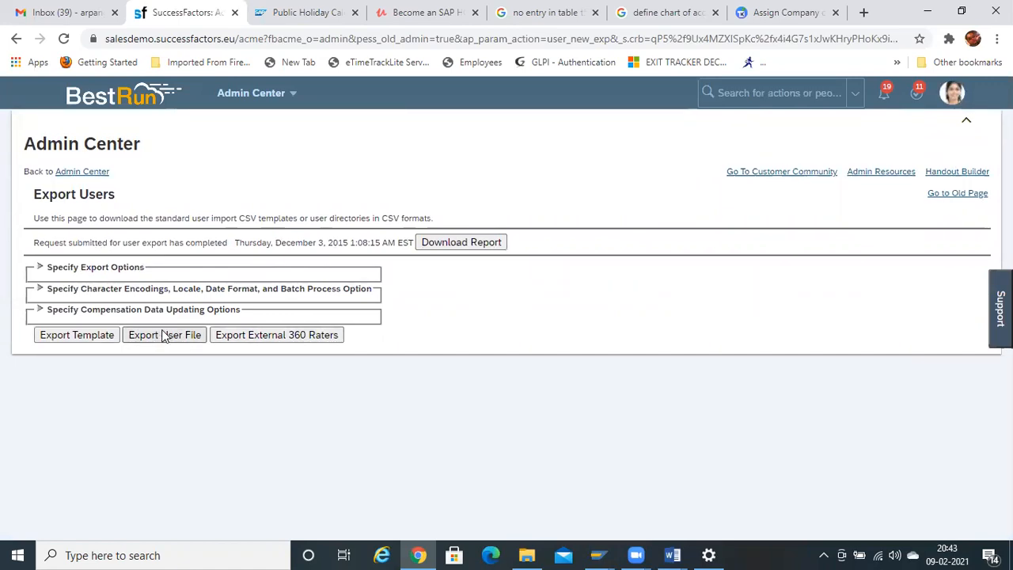
click(166, 335)
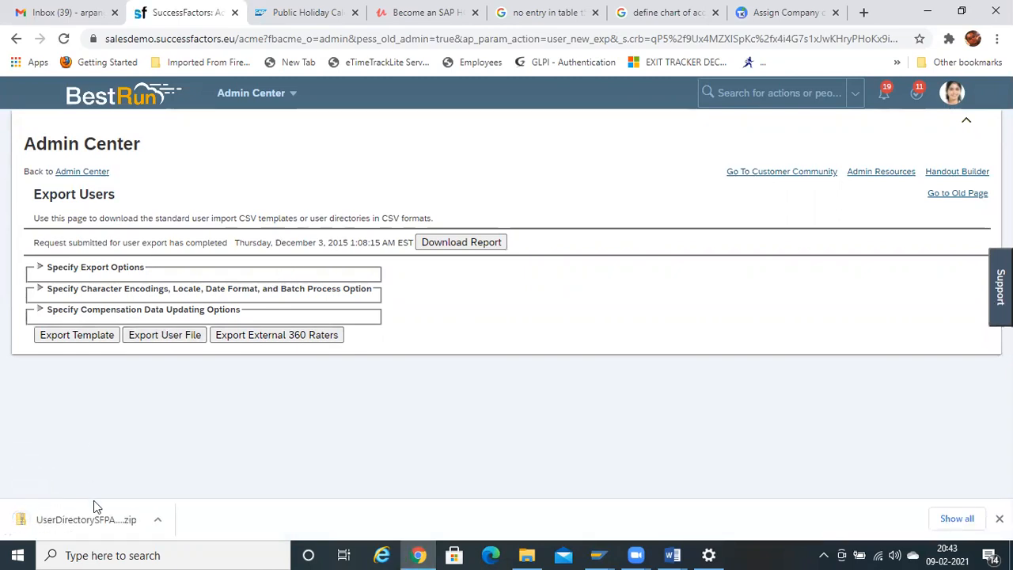
click(95, 510)
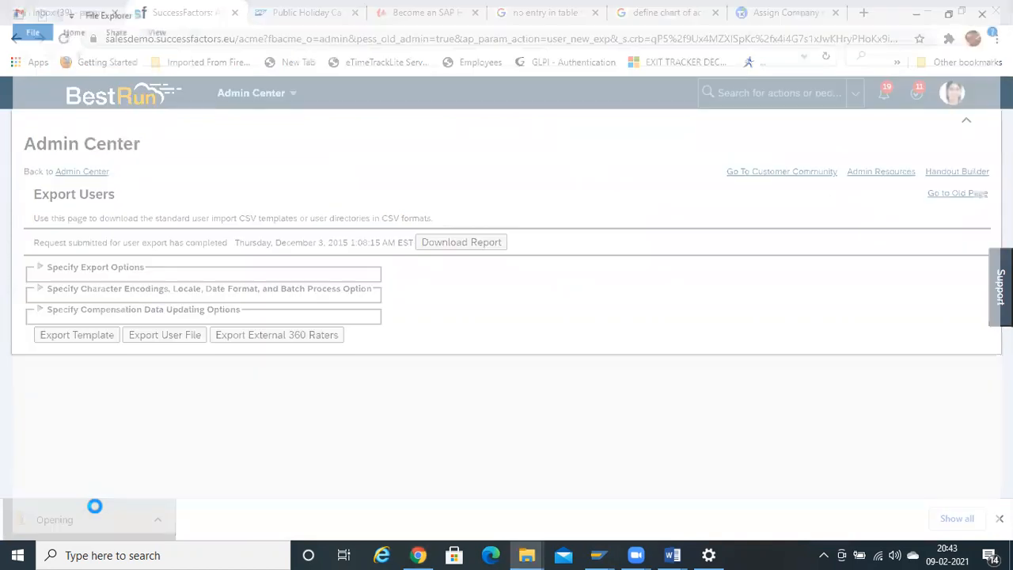
- Open the UserDirectory_SFPART056809_470 CSV in Excel and close the Office Activation Wizard
double_click(184, 115)
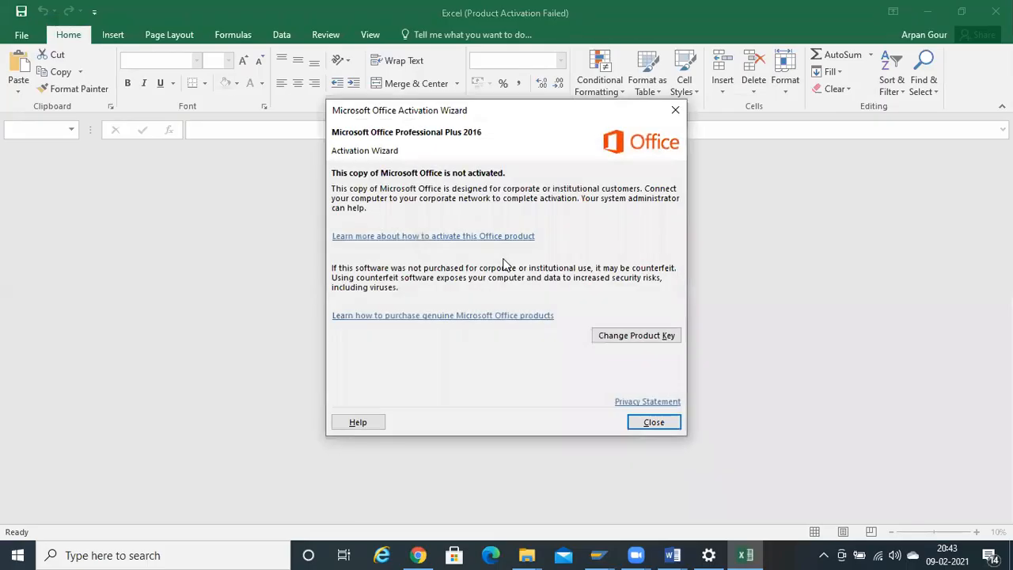
click(653, 422)
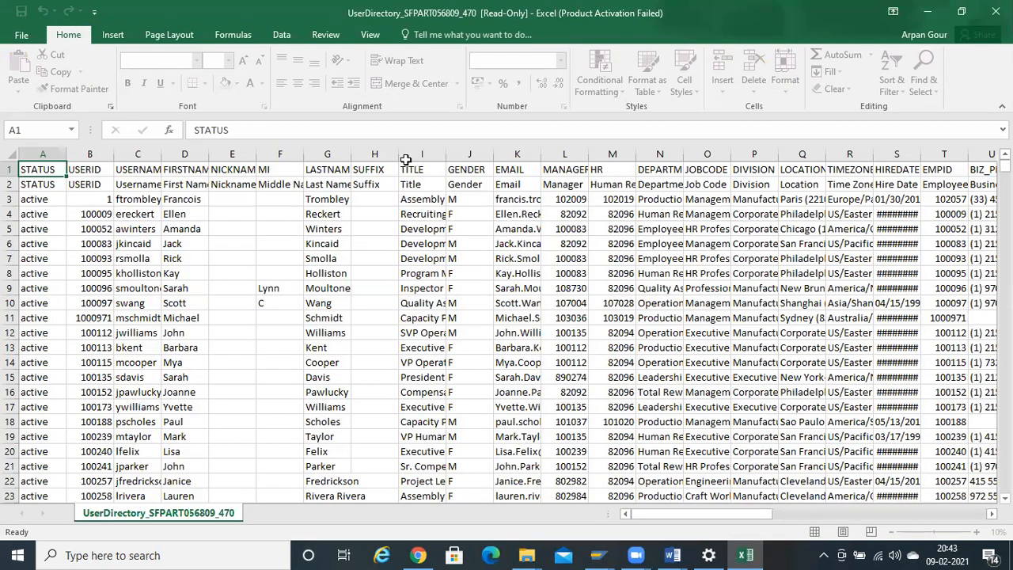
click(119, 228)
- Turn on AutoFilter for the header row and preview the STATUS filter values without filtering
key(ctrl+Up)
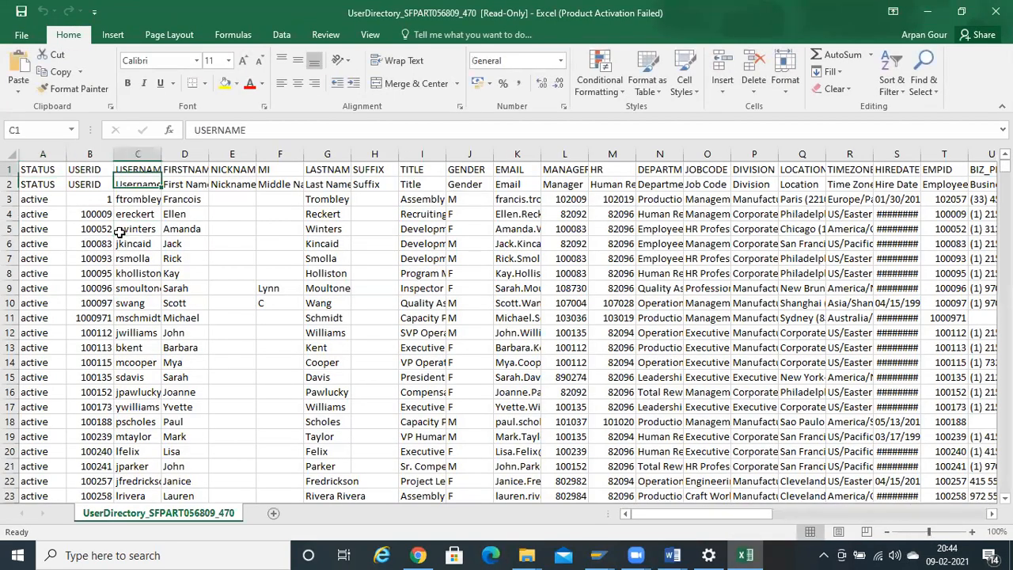
key(Down)
key(Down)
key(ctrl+shift+Down)
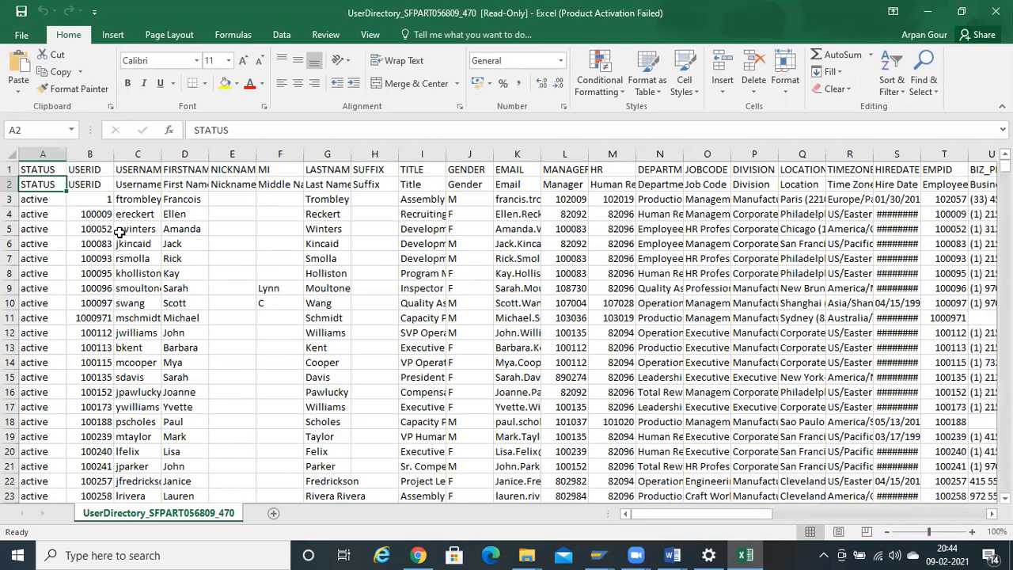
key(alt+d)
key(f)
key(f)
key(Right)
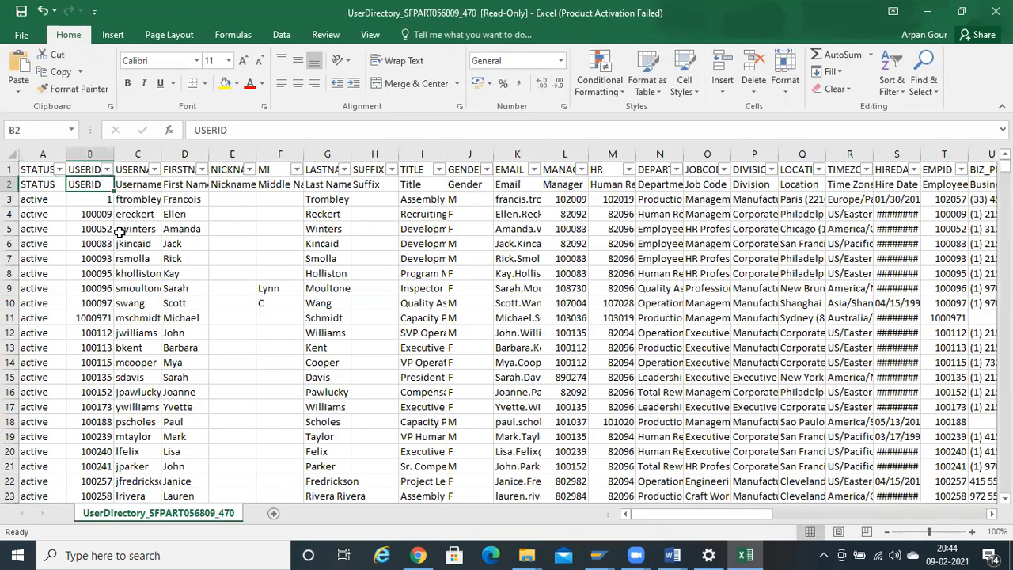
key(Left)
key(Down)
key(Up)
key(Up)
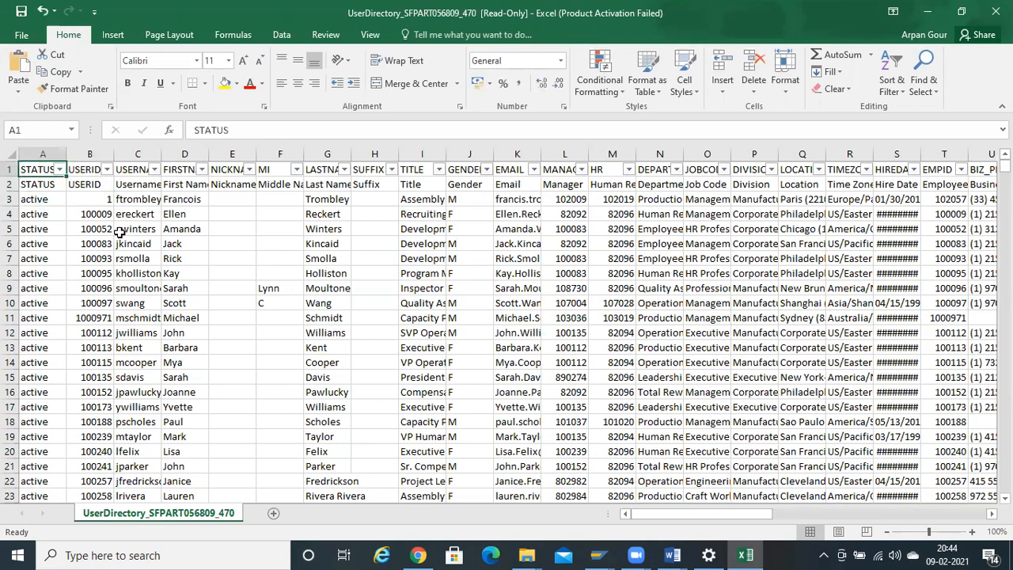
key(alt+Down)
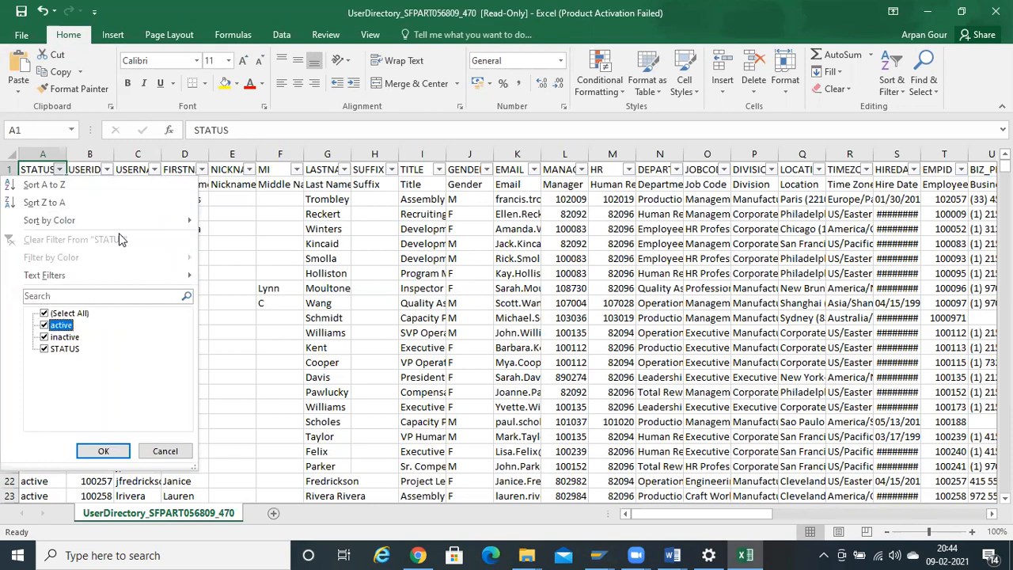
key(Escape)
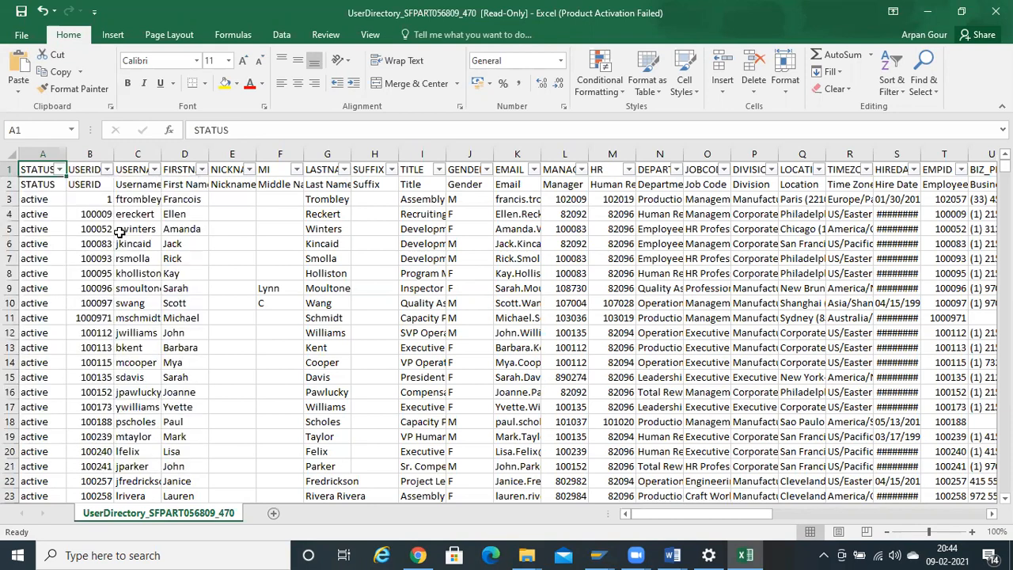
- Check the extent of the USERNAME data down to the last row, then return to the top
key(Right)
key(Right)
key(Right)
key(Right)
key(Right)
key(Right)
key(Left)
key(Left)
key(Left)
key(Left)
key(Down)
key(Down)
key(Down)
key(Up)
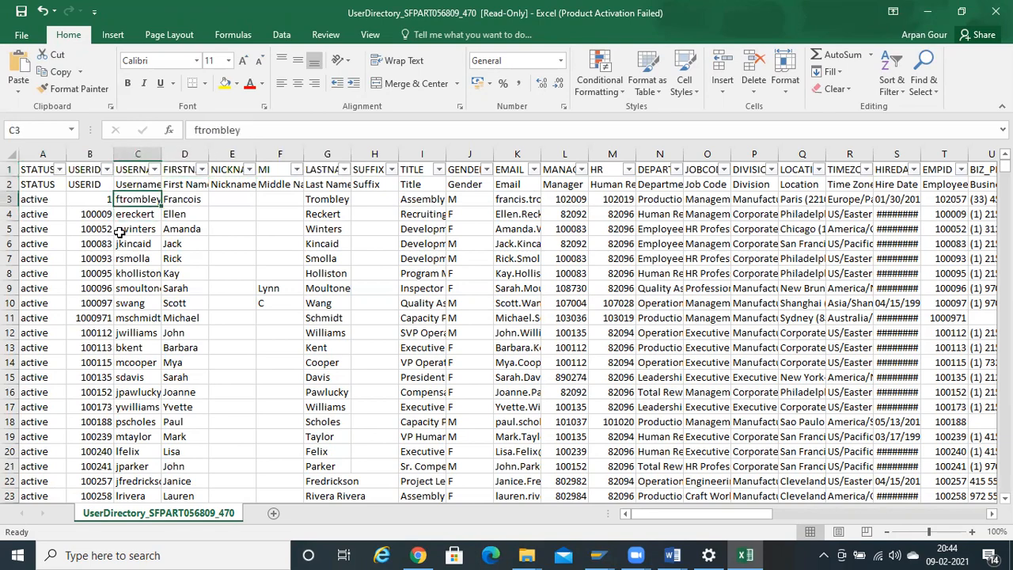
key(ctrl+Down)
key(ctrl+Up)
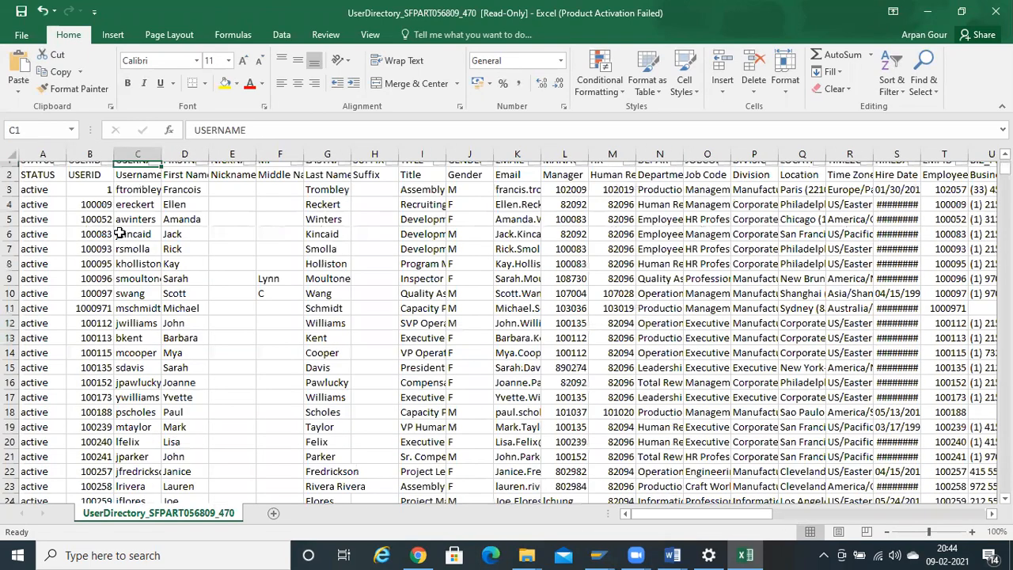
key(Down)
key(ctrl+shift+Down)
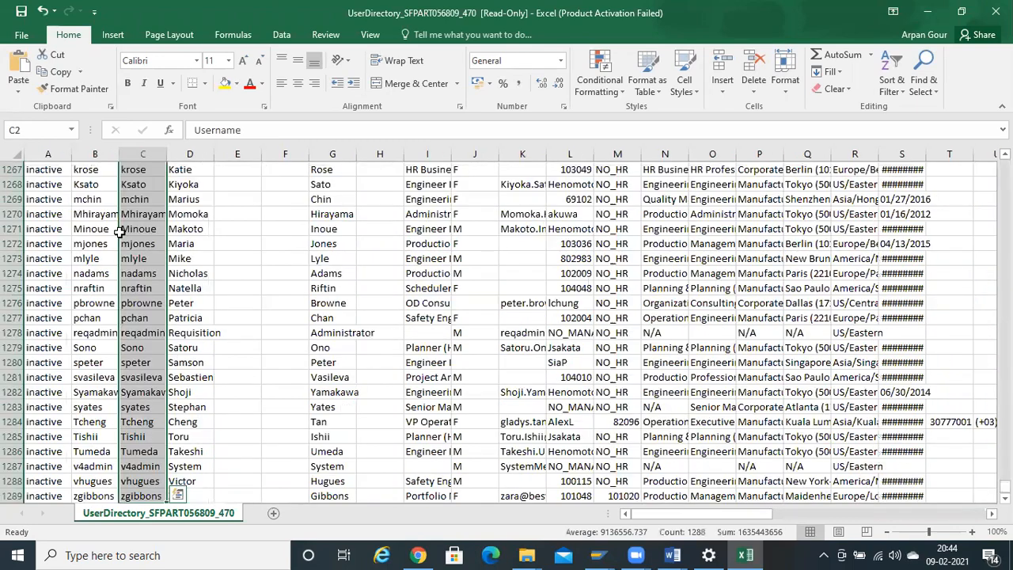
key(ctrl+shift+Up)
key(ctrl+shift+Down)
key(ctrl+Up)
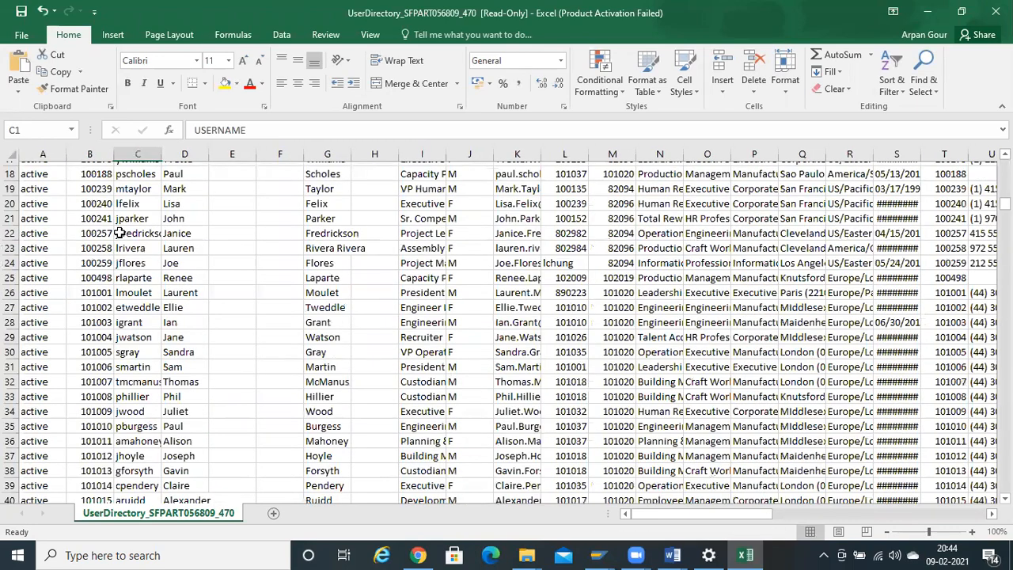
- Review the first user's details across the row: names, job, phone, address and country France
key(Down)
key(Down)
key(Up)
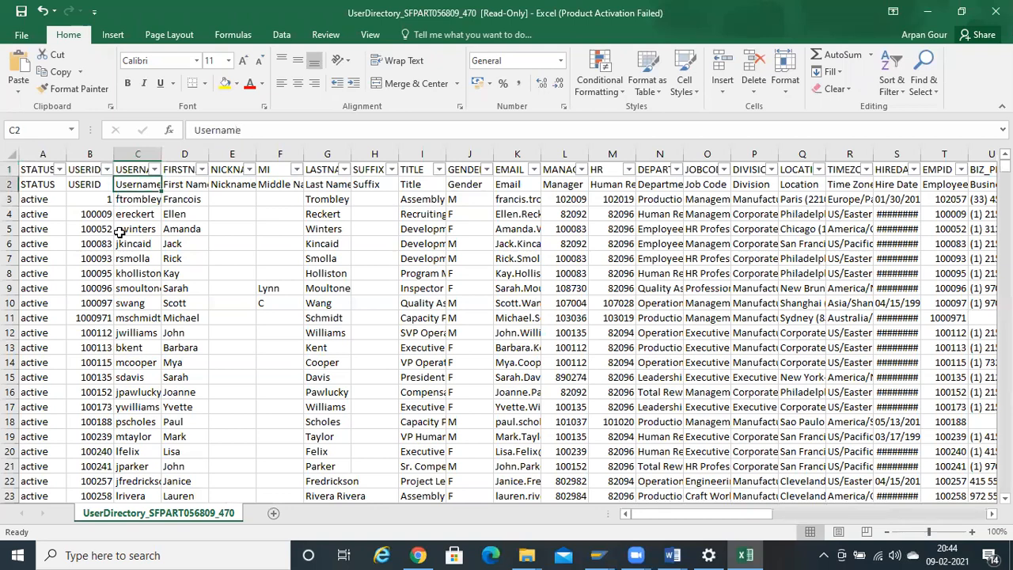
key(Right)
key(Down)
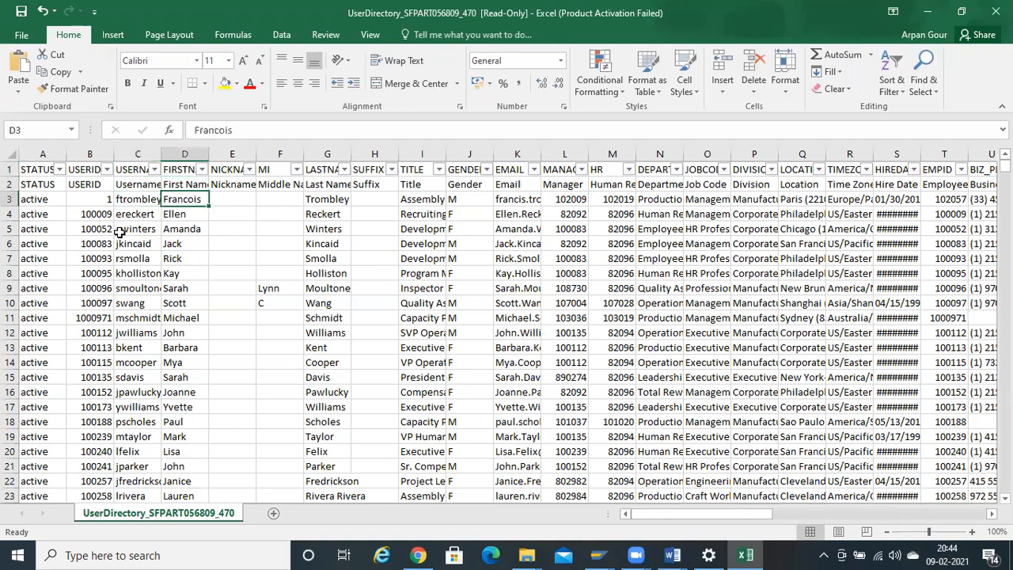
key(Right)
key(Right)
key(Right)
key(Right)
key(Left)
key(Right)
key(Right)
key(Right)
key(Right)
key(Right)
key(Left)
key(Left)
key(Right)
key(Right)
key(Right)
key(Right)
key(Right)
key(Left)
key(Right)
key(Right)
key(Right)
key(Right)
key(Right)
key(Right)
key(Right)
key(Right)
key(Right)
key(Right)
key(Right)
key(Right)
key(Right)
key(Right)
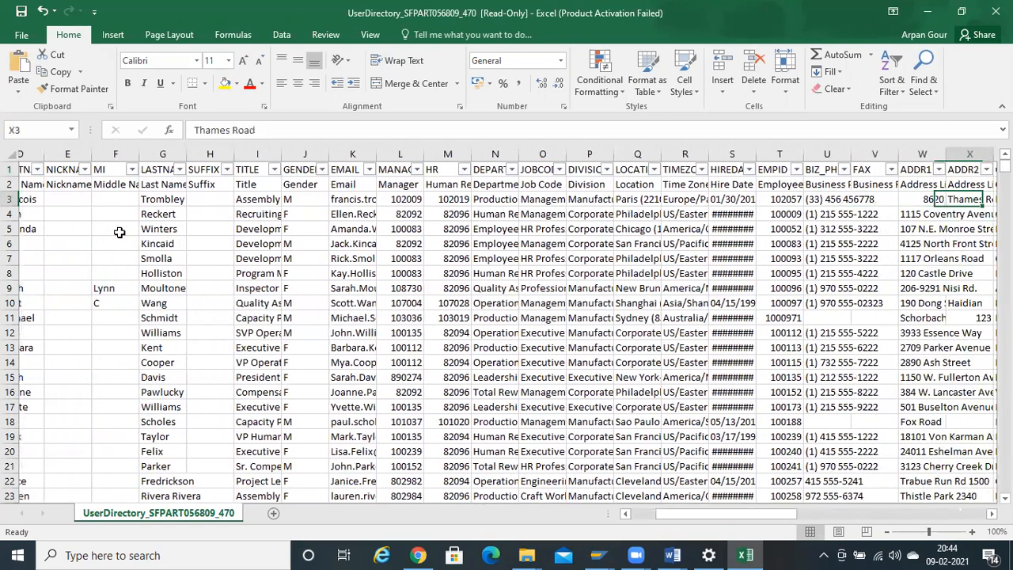
key(Left)
key(Left)
key(Left)
key(Left)
key(Left)
key(Left)
key(Left)
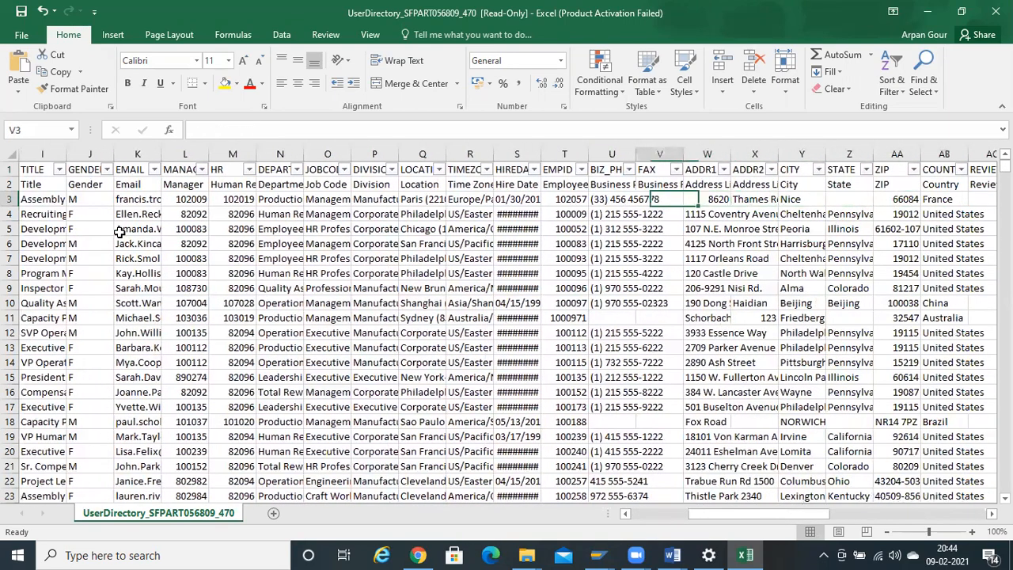
key(Right)
key(Right)
key(Right)
key(Right)
key(Right)
key(Right)
key(Right)
key(Right)
key(Right)
key(Right)
key(Right)
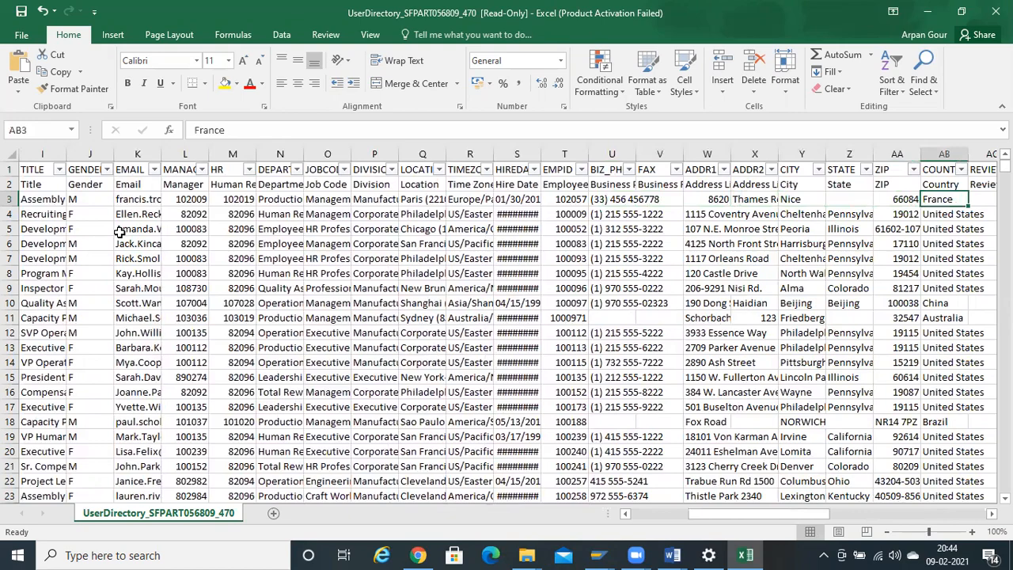
key(Left)
key(Left)
key(Left)
key(Left)
key(Right)
key(Right)
key(Right)
key(Right)
key(Right)
key(Right)
key(Right)
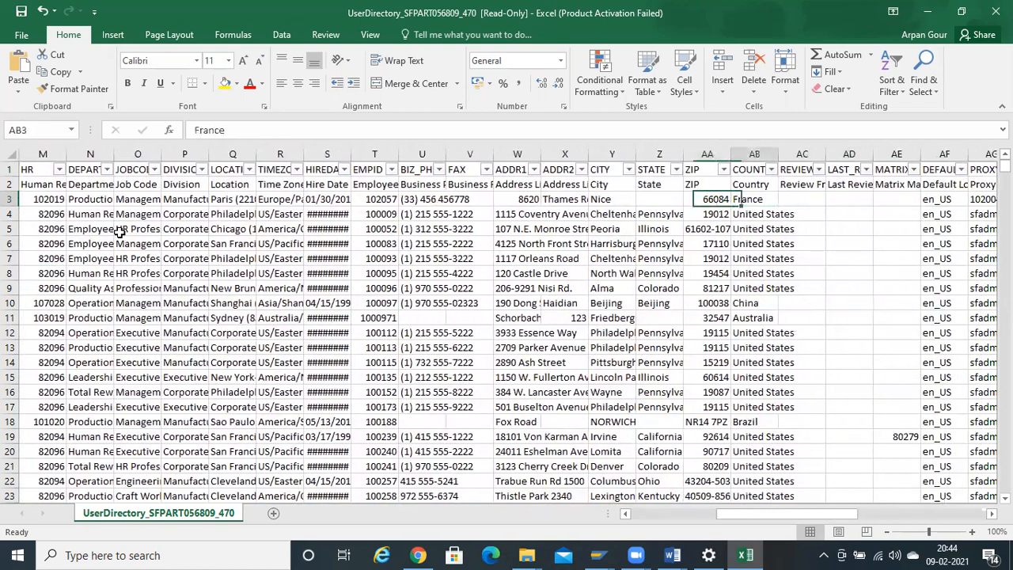
key(Right)
key(Right)
key(Right)
key(Right)
key(Right)
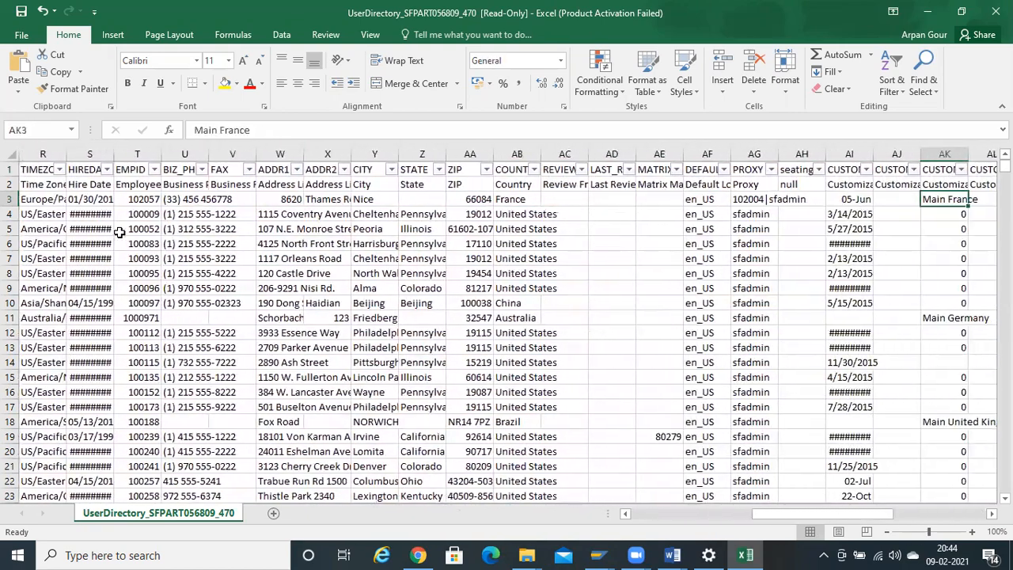
- Select both header rows from the seatingChart column back to column A
key(Left)
key(Left)
key(Up)
key(Up)
key(Left)
key(Left)
key(Left)
key(Left)
key(Left)
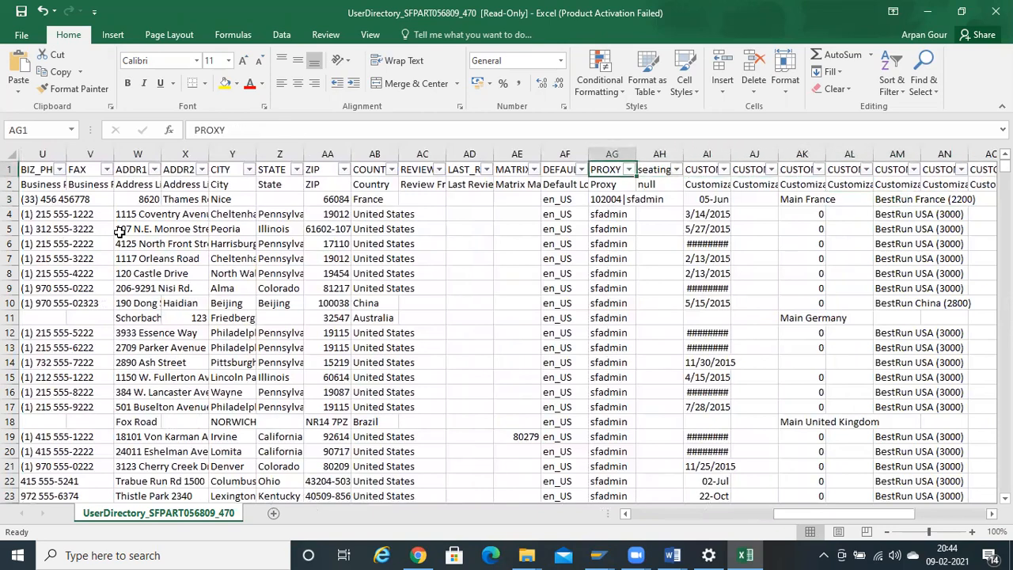
key(ctrl+shift+Left)
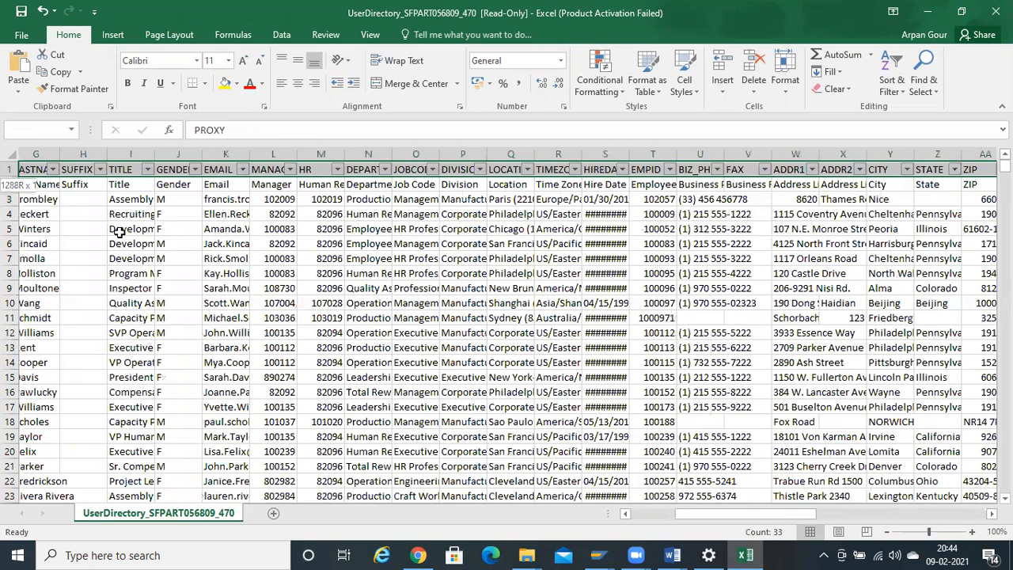
key(shift+Down)
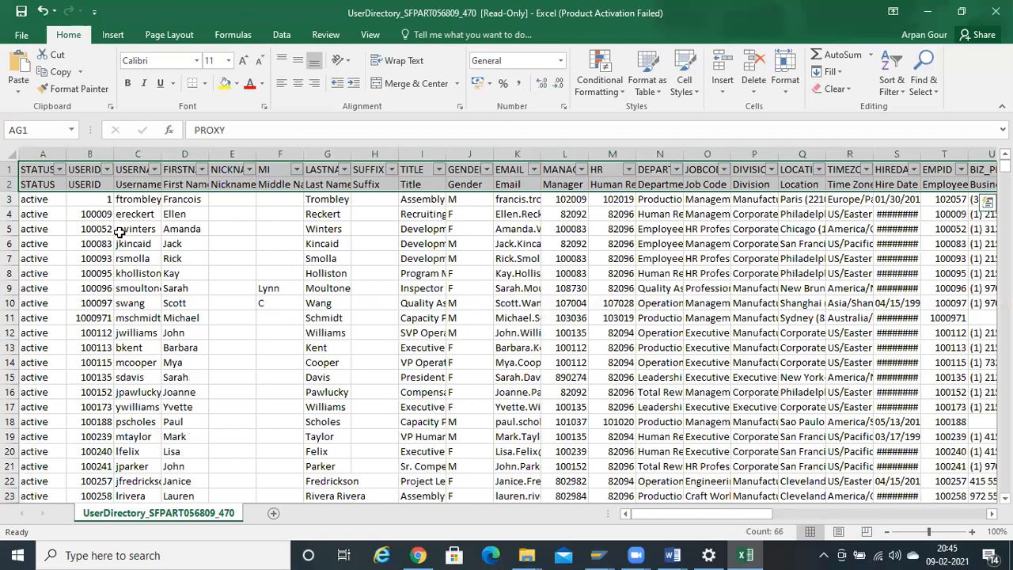
- Inspect the STATUS column and the header names from LASTNAME through COUNTRY to CUSTOM09
scroll(119, 231, right, 5)
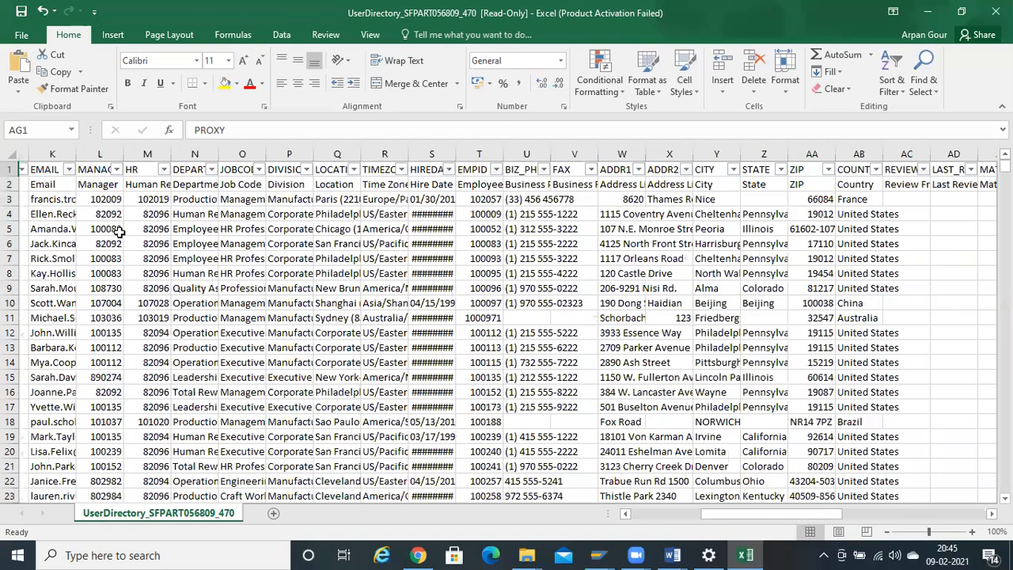
key(ctrl+Left)
key(ctrl+shift+Down)
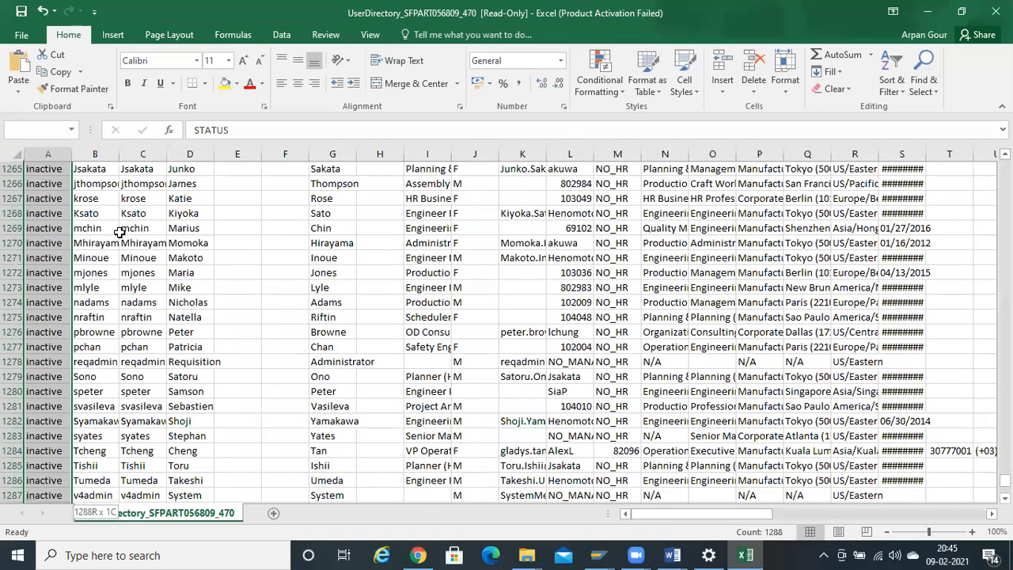
key(ctrl+Up)
key(Right)
key(Right)
key(Right)
key(Right)
key(Right)
key(Right)
key(Right)
key(Right)
key(Right)
key(Right)
key(Right)
key(Right)
key(Right)
key(Right)
key(Right)
key(Right)
key(Right)
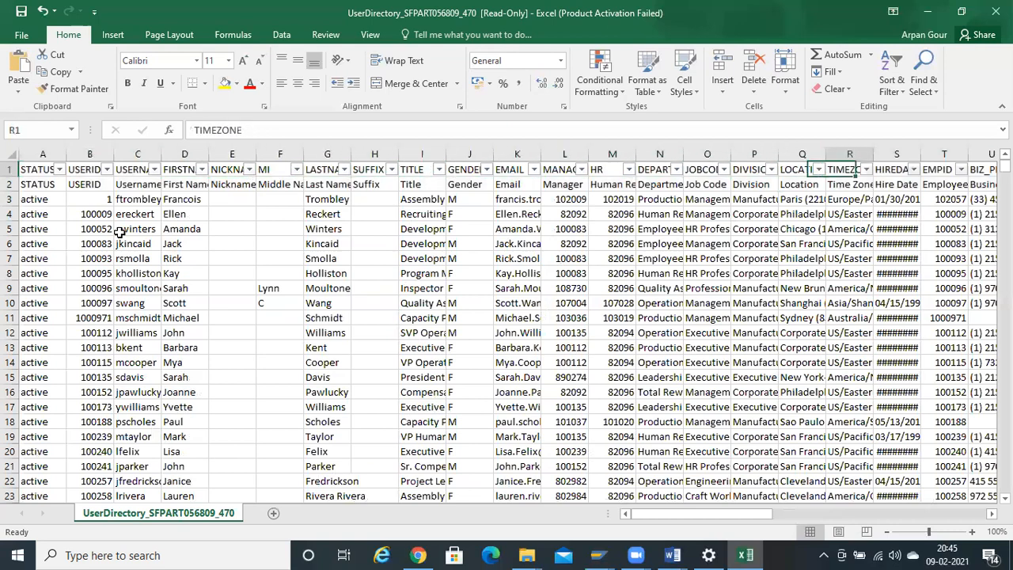
key(Right)
key(Right)
key(Right)
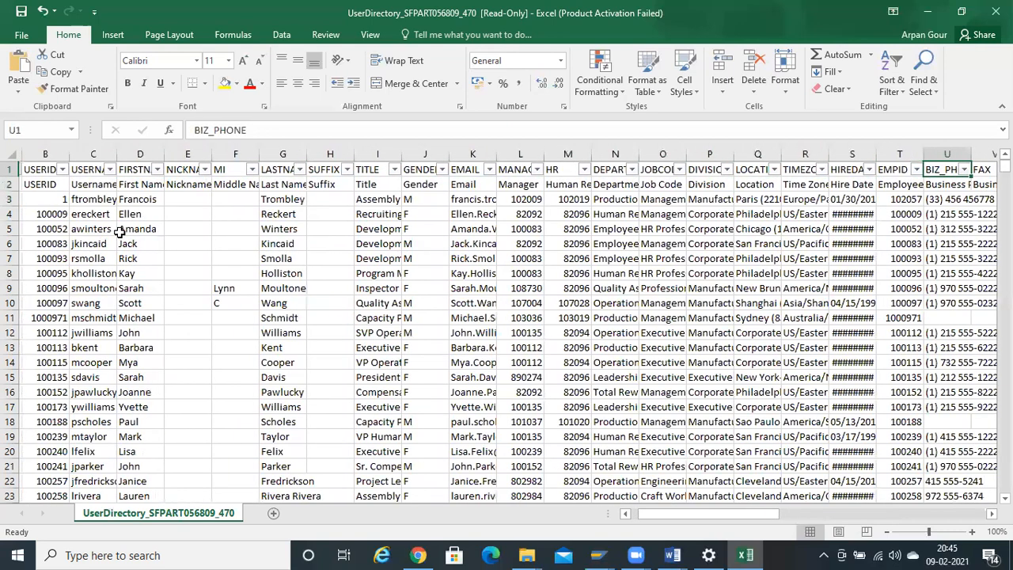
key(Right)
key(Right)
key(Right)
key(Right)
key(Right)
key(Right)
key(Right)
key(Right)
key(Right)
key(Right)
key(Right)
key(Right)
key(Right)
key(Right)
key(Right)
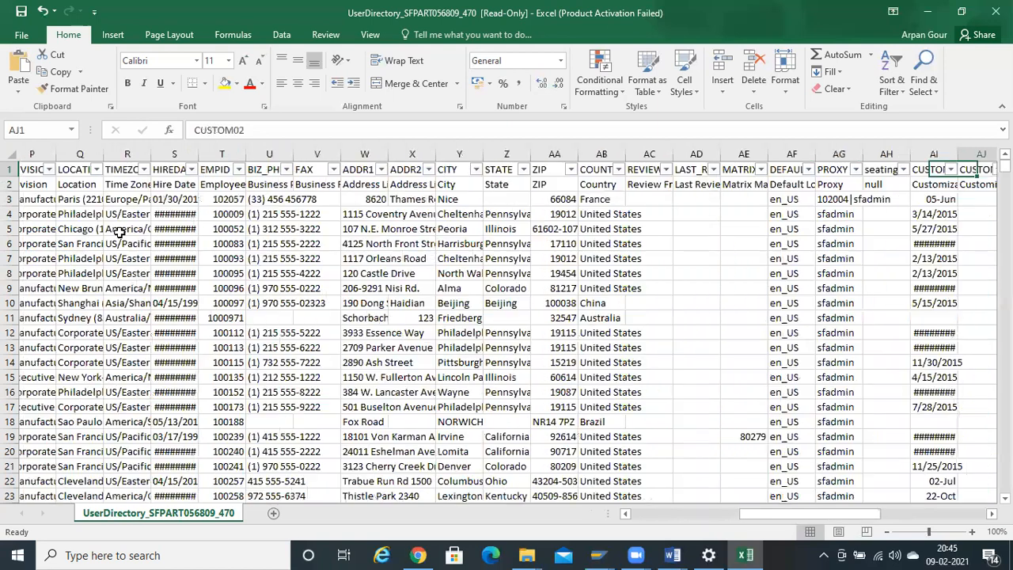
key(Right)
key(Right)
key(Right)
key(Right)
key(Right)
key(Right)
key(Right)
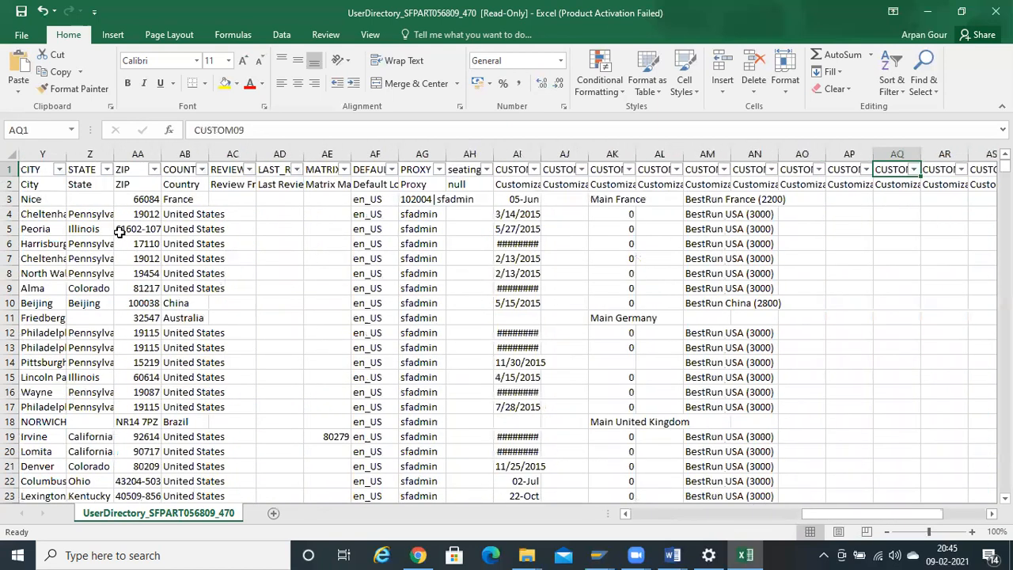
key(Left)
key(Left)
key(Left)
key(Left)
key(Left)
key(Left)
key(Left)
key(Left)
key(Left)
key(Right)
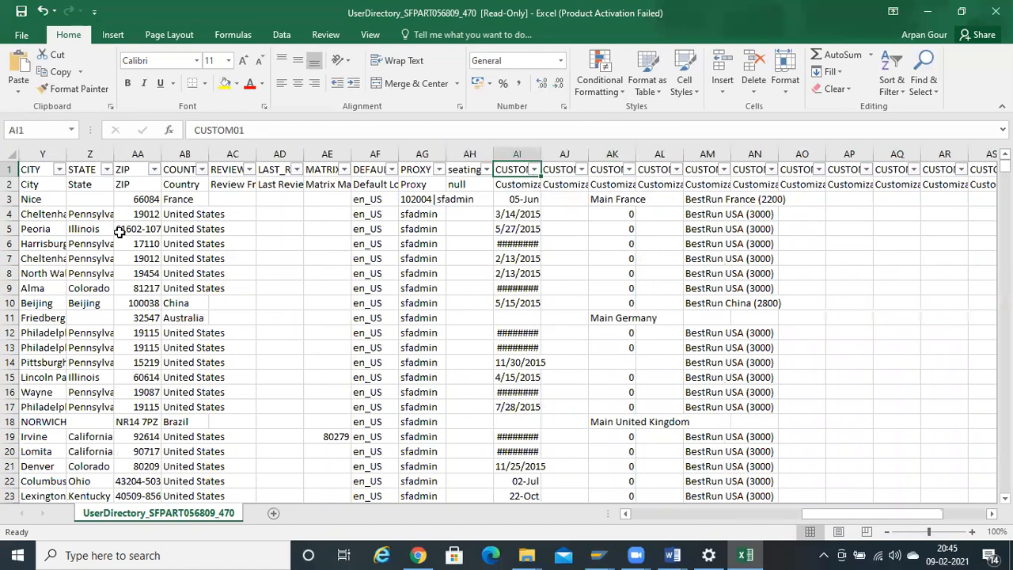
- AutoFit the width of every column in the sheet
key(ctrl+a)
key(alt+h)
key(o)
key(i)
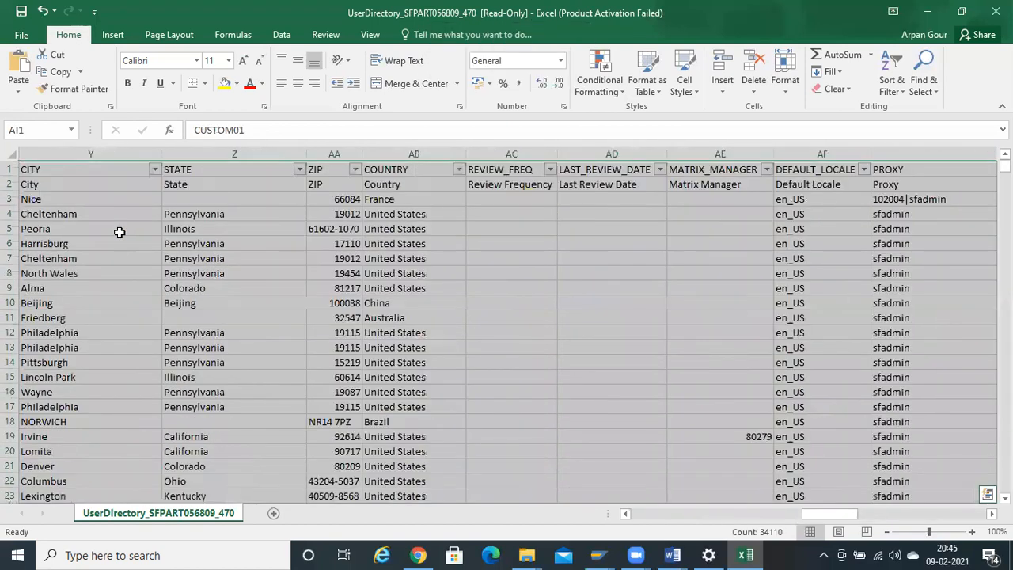
- Select the 14 header cells from CUSTOM01 and paste, triggering the size-mismatch warning
key(Up)
key(Left)
key(Left)
key(Left)
key(Left)
key(Left)
key(Right)
key(Right)
key(Right)
key(Right)
key(Right)
key(Right)
key(Right)
key(Left)
key(Left)
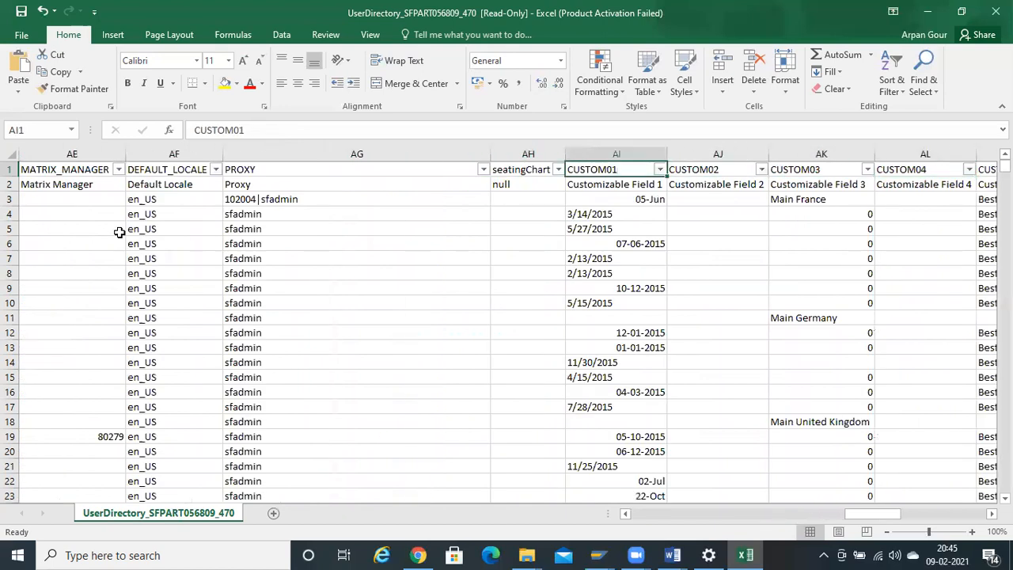
key(ctrl+shift+Right)
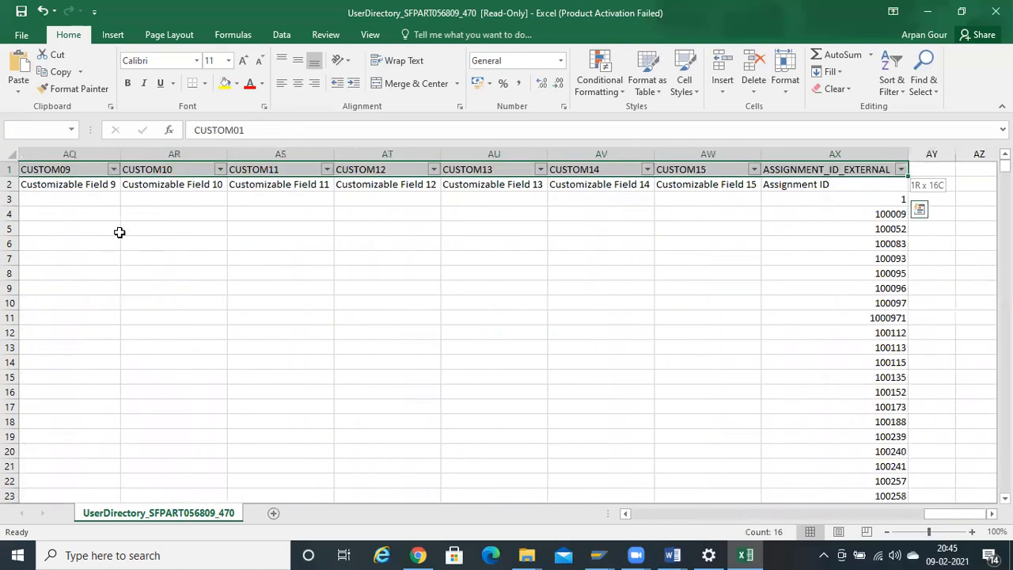
key(shift+Left)
key(shift+Left)
key(shift+Left)
key(shift+Right)
key(shift+F10)
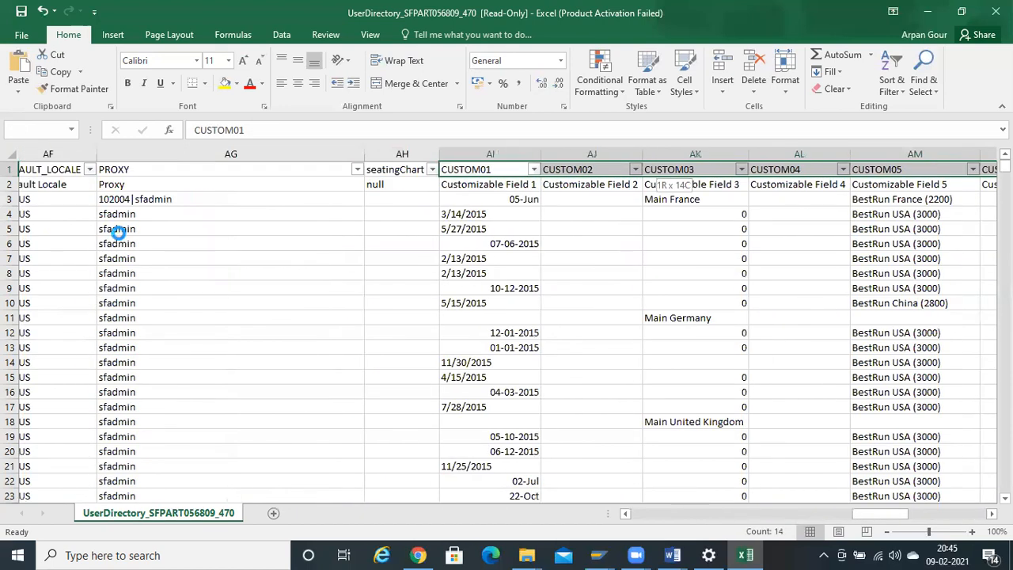
key(ctrl+v)
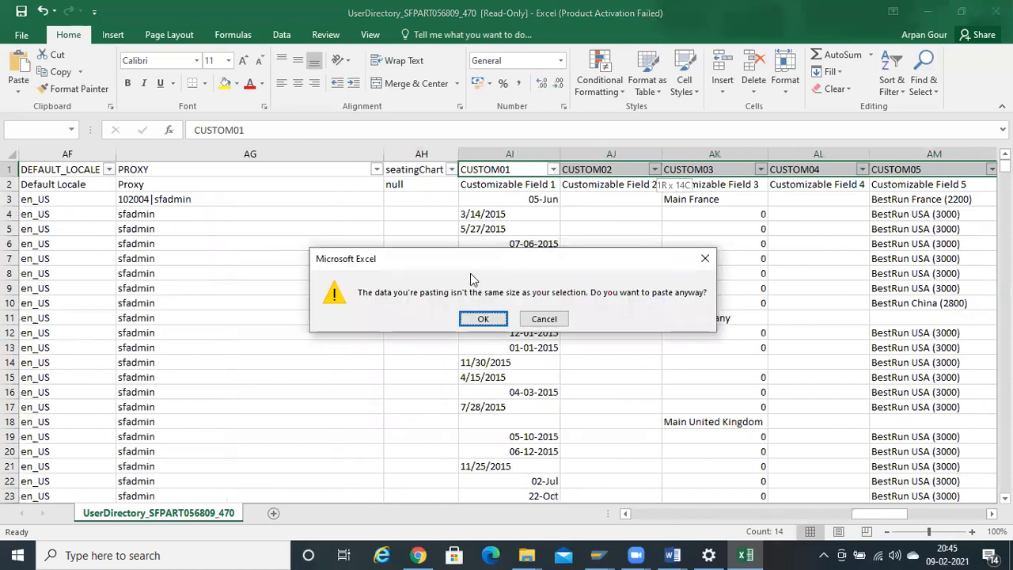
click(711, 260)
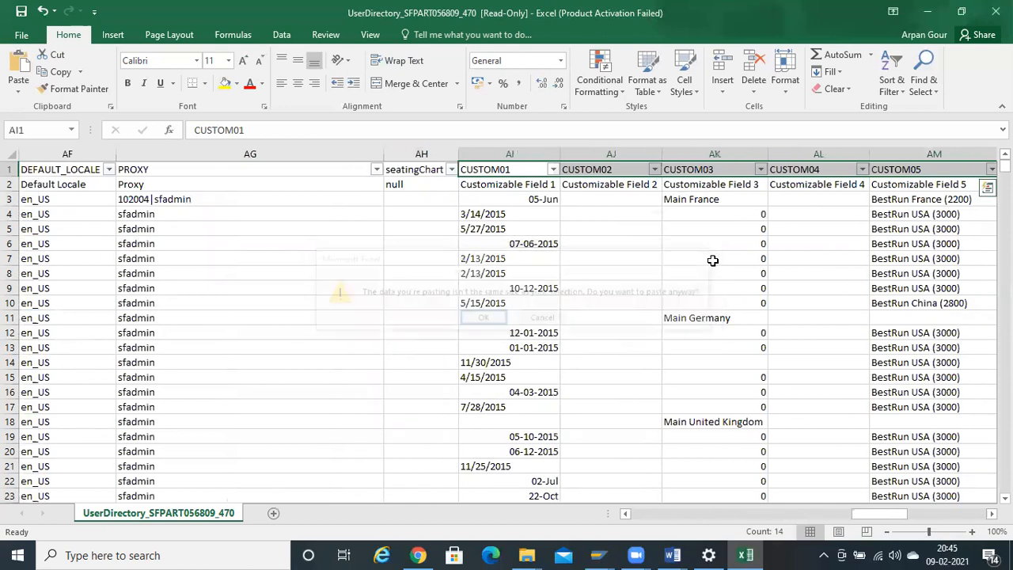
click(523, 203)
key(Up)
key(Up)
key(Right)
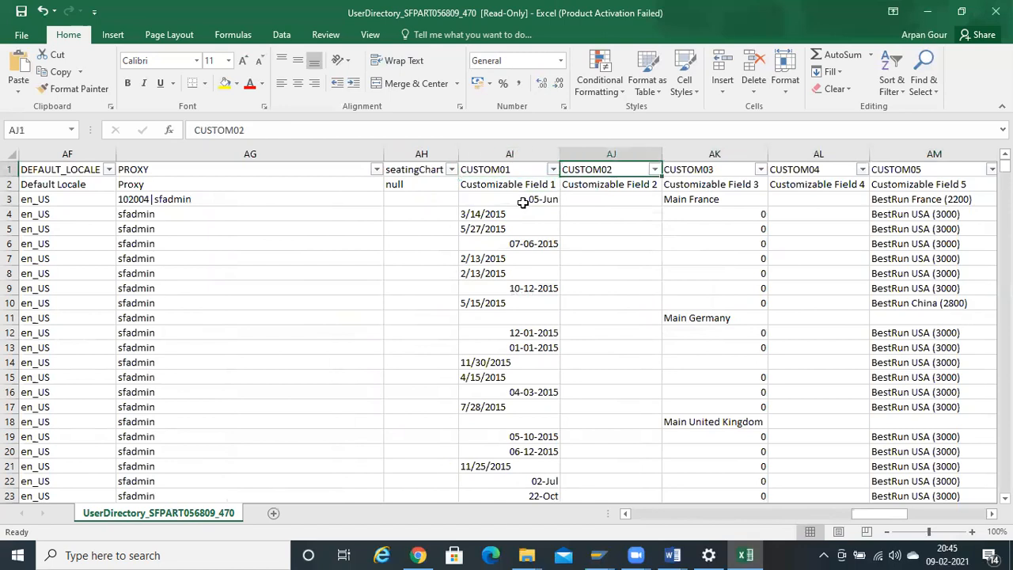
key(Left)
key(Down)
key(Down)
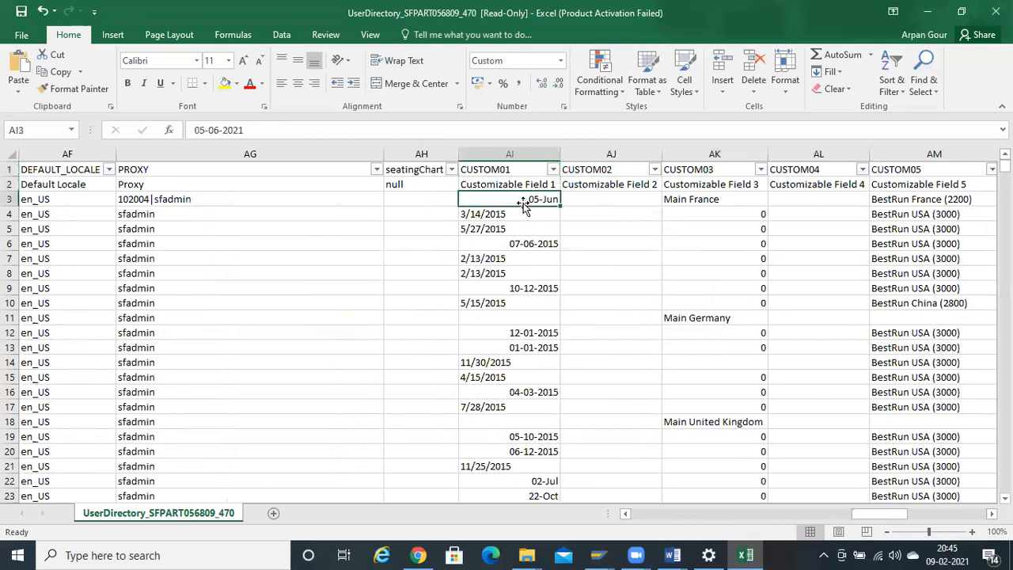
key(Right)
key(Right)
key(Right)
key(Right)
key(Right)
key(Left)
key(Up)
key(Up)
key(Left)
key(Left)
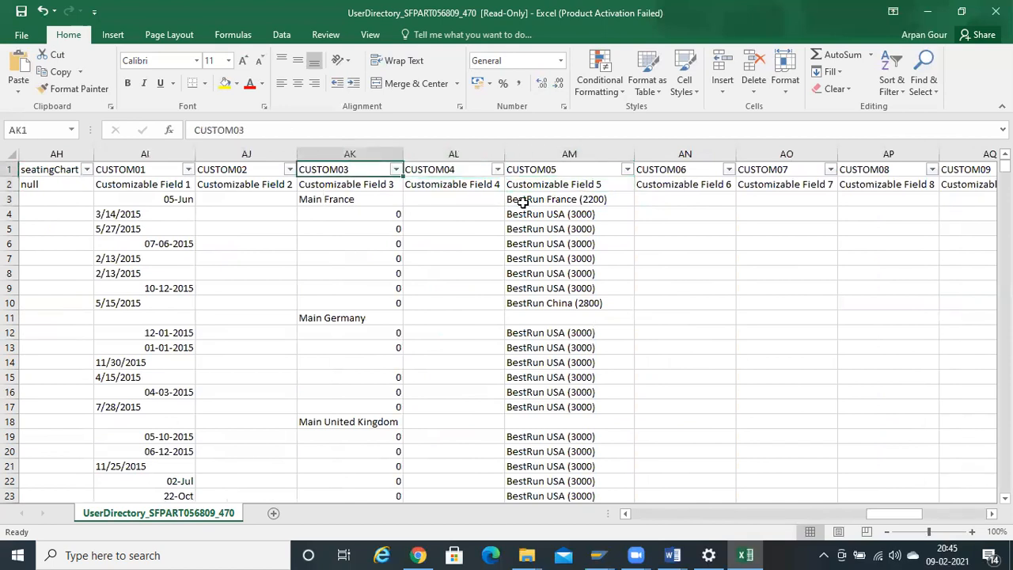
key(Left)
key(Left)
key(Left)
key(Left)
key(Left)
key(Right)
key(Right)
key(Right)
key(Right)
key(Right)
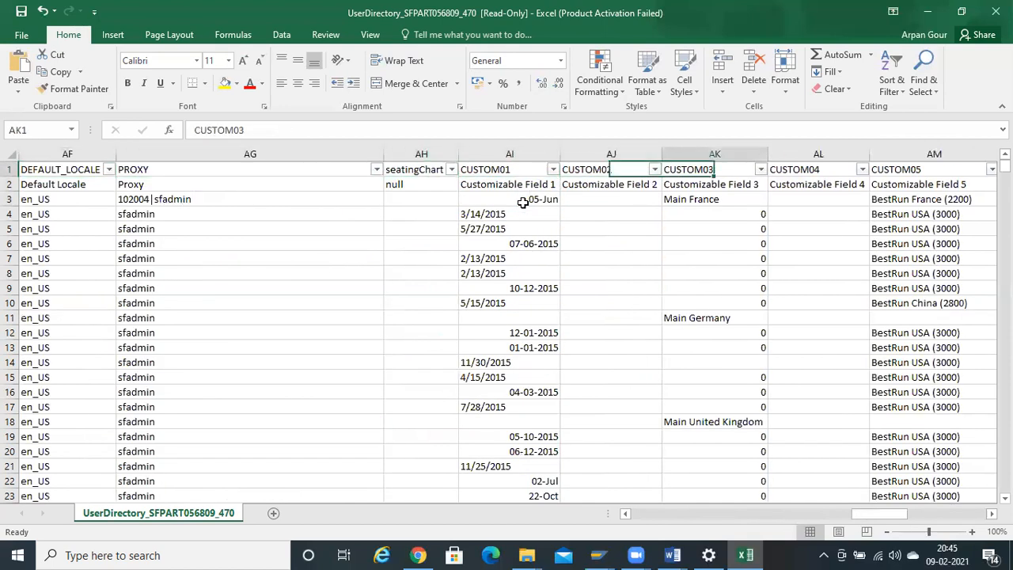
key(Right)
key(Right)
key(Left)
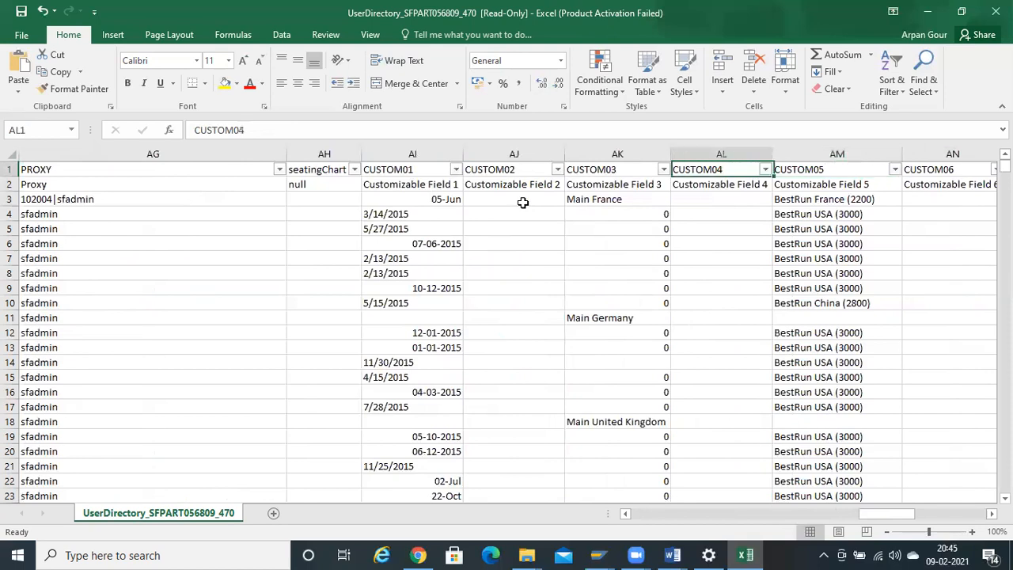
key(Down)
key(Right)
key(shift+Down)
key(shift+Down)
key(shift+Down)
key(shift+Down)
key(shift+Down)
key(shift+Down)
key(shift+Down)
key(shift+Down)
key(shift+Down)
key(shift+Down)
key(shift+Down)
key(shift+Down)
key(shift+Down)
key(shift+Down)
key(shift+Down)
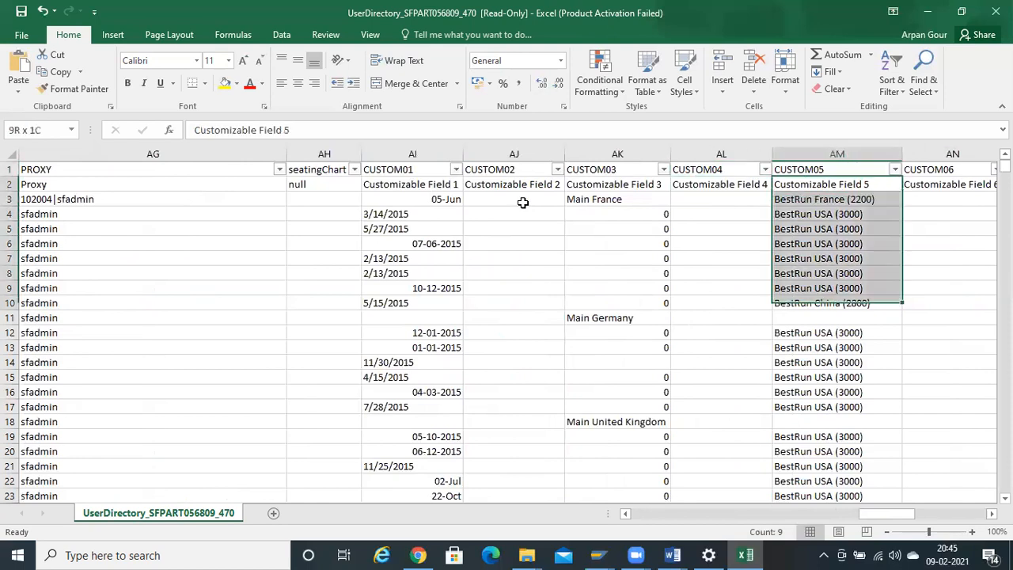
key(shift+Down)
key(shift+Down)
key(shift+Down)
key(shift+Down)
key(shift+Down)
key(shift+Down)
key(ctrl+shift+Down)
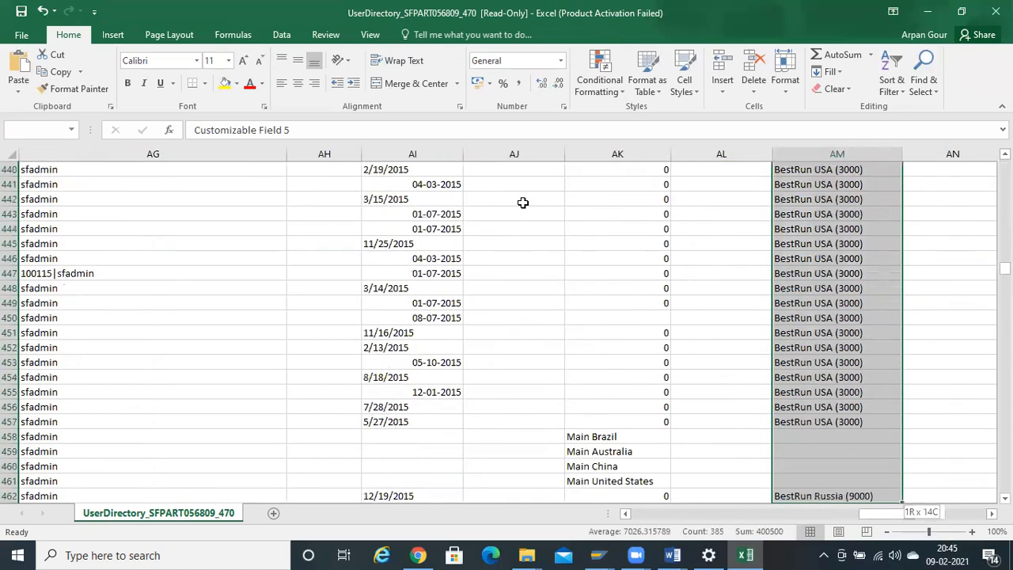
key(Up)
key(Down)
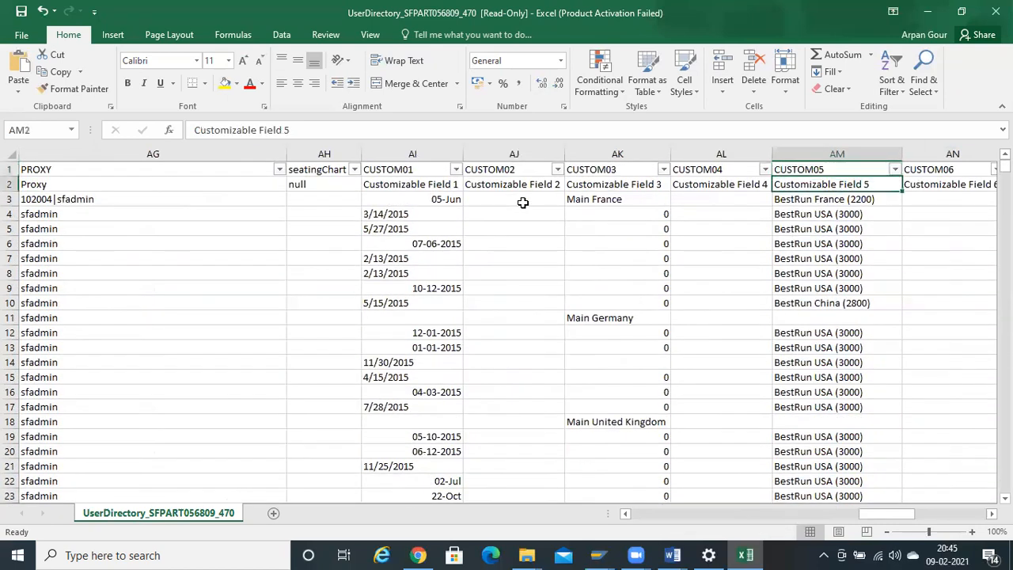
key(Right)
key(Right)
key(Right)
key(Left)
key(Left)
key(Left)
key(Up)
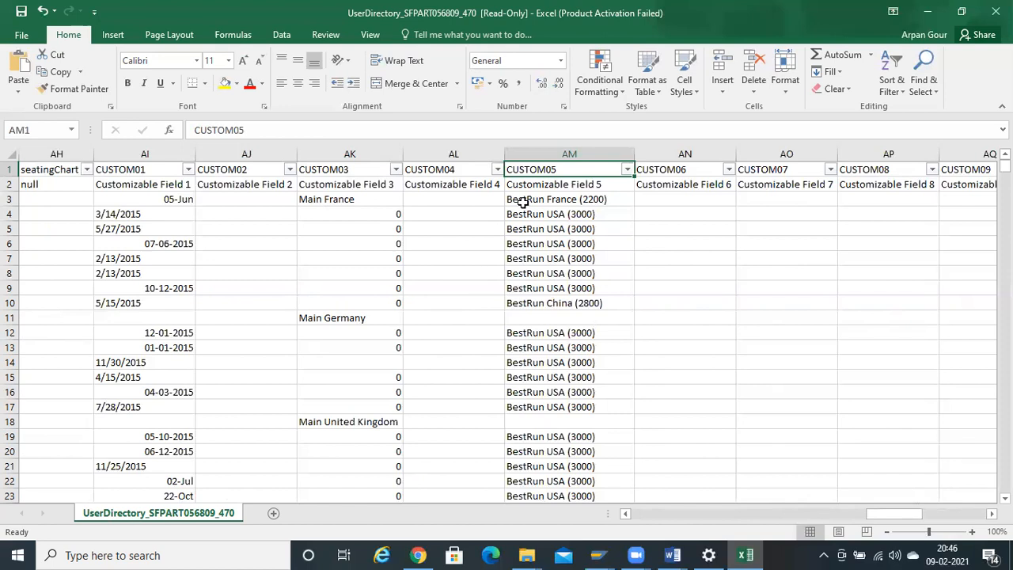
key(Right)
key(Right)
key(Right)
key(Left)
key(Right)
key(Right)
key(Right)
key(Right)
key(Right)
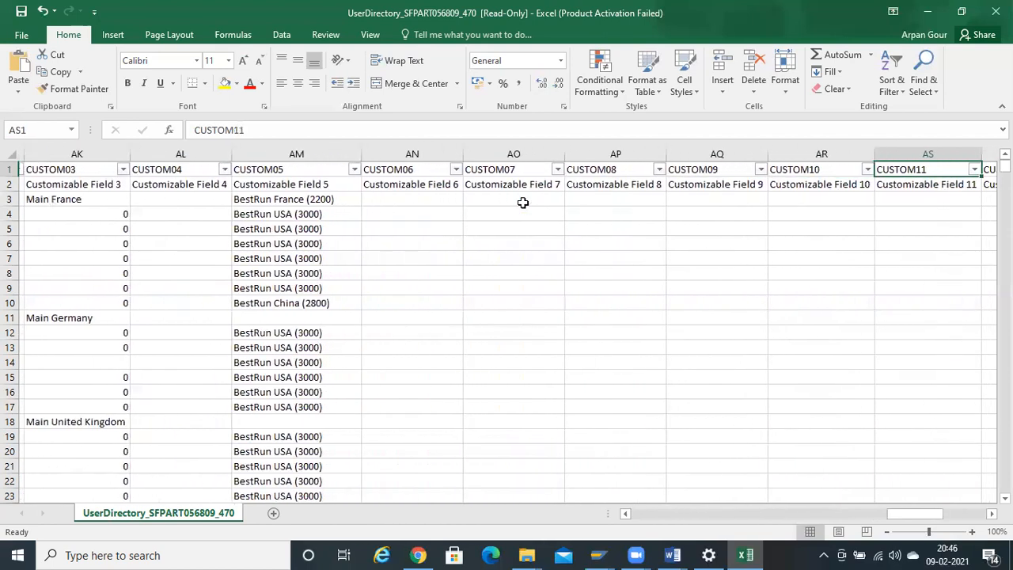
key(Right)
key(Right)
key(Right)
key(Right)
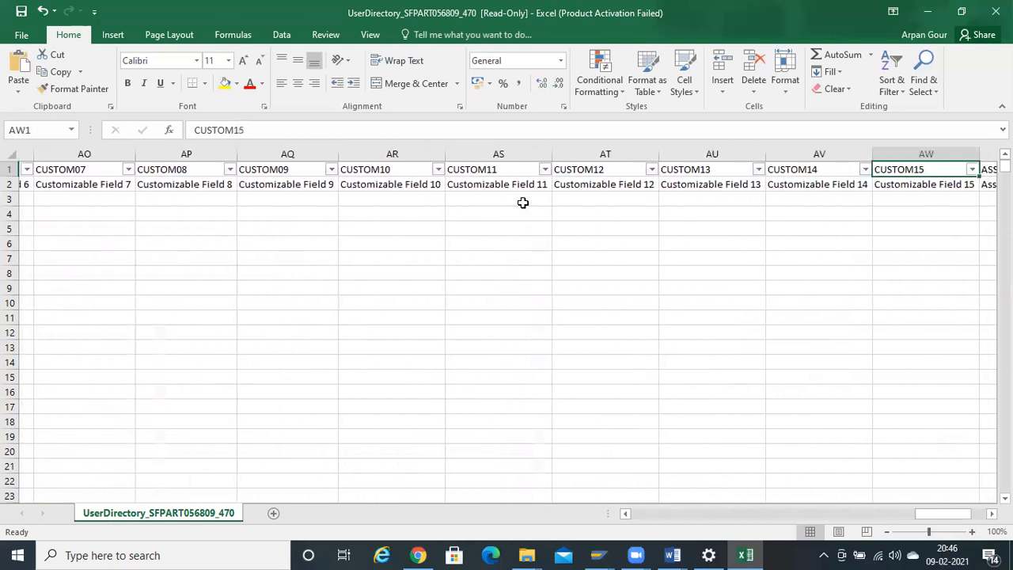
key(Left)
key(Left)
key(Left)
key(Left)
key(Left)
key(Left)
key(Left)
key(Left)
key(Left)
key(Left)
key(Left)
key(Left)
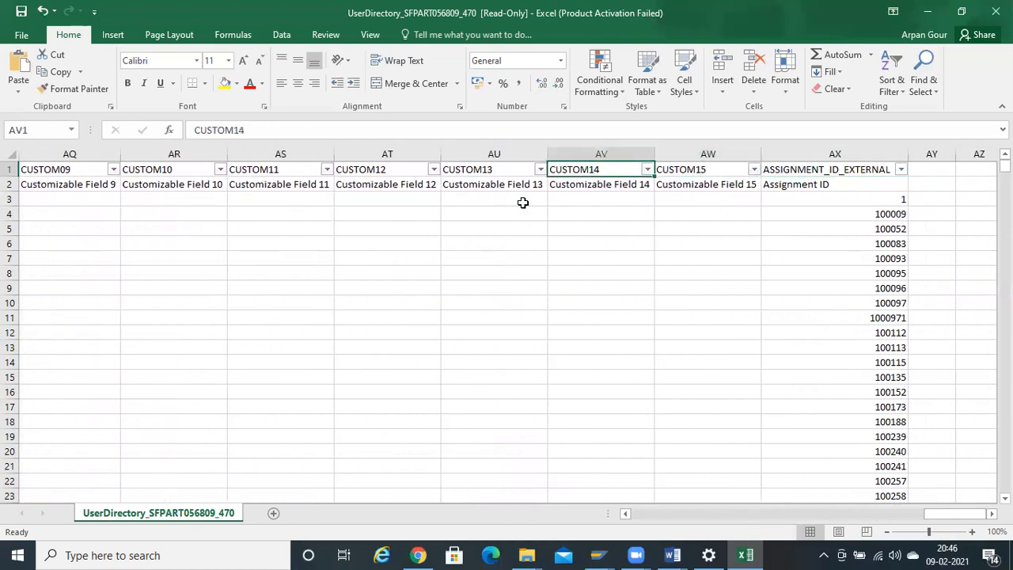
key(Right)
key(Right)
key(Right)
key(Right)
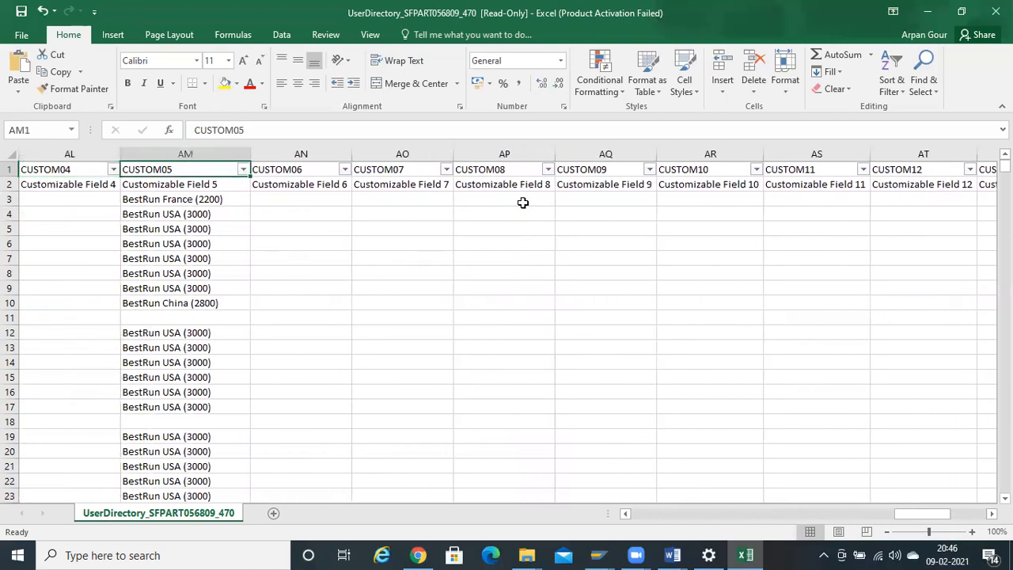
key(Left)
key(Left)
key(Left)
key(Left)
key(Left)
key(Left)
key(Left)
key(Left)
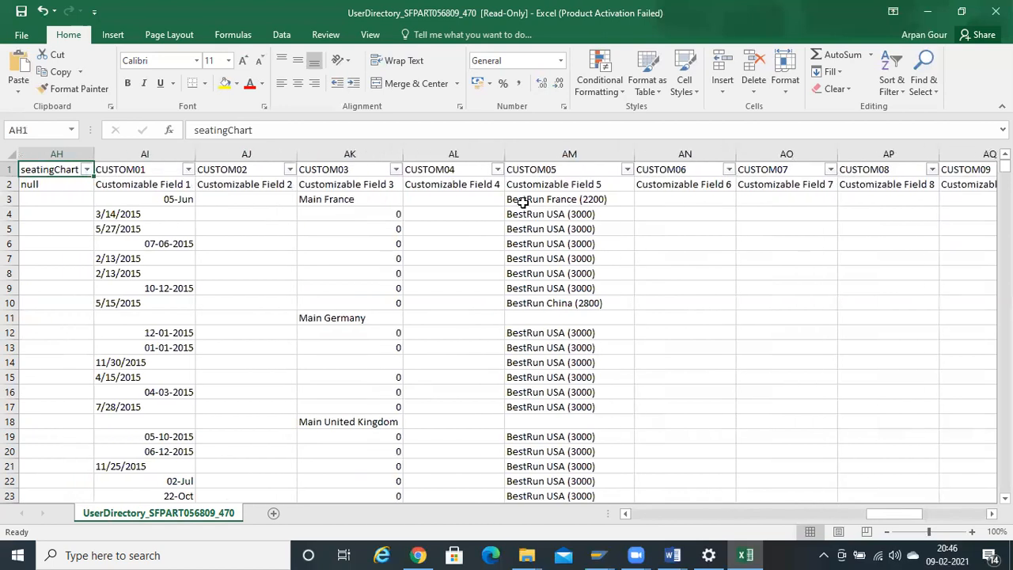
key(Right)
key(ctrl+shift+Down)
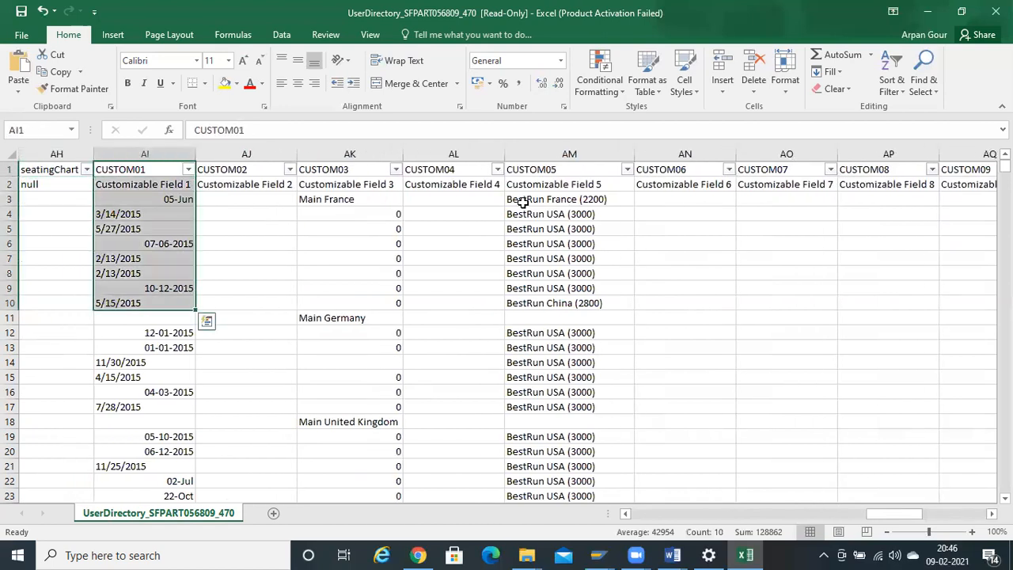
key(ctrl+shift+Up)
key(ctrl+shift+Down)
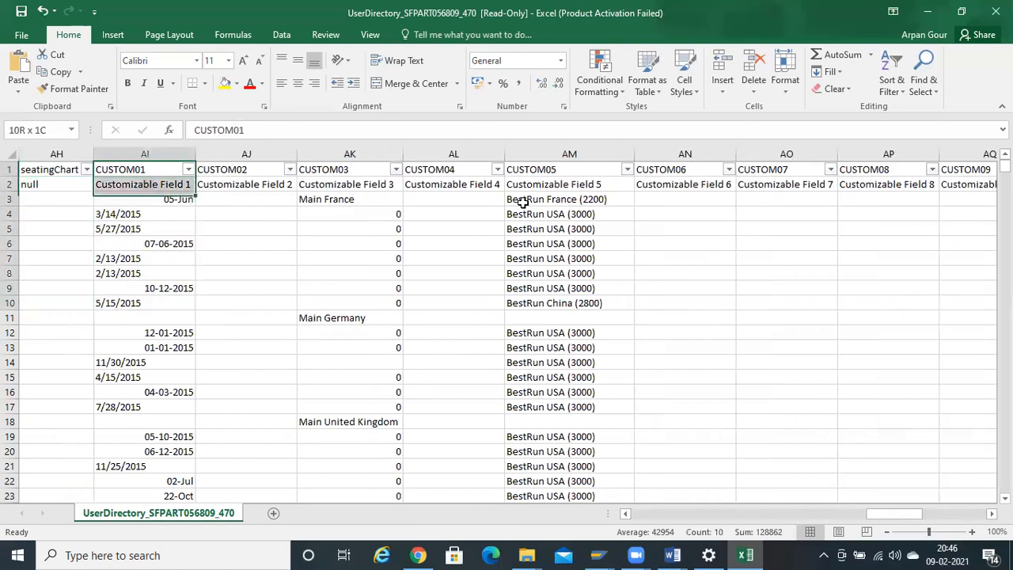
key(ctrl+shift+Up)
key(ctrl+Right)
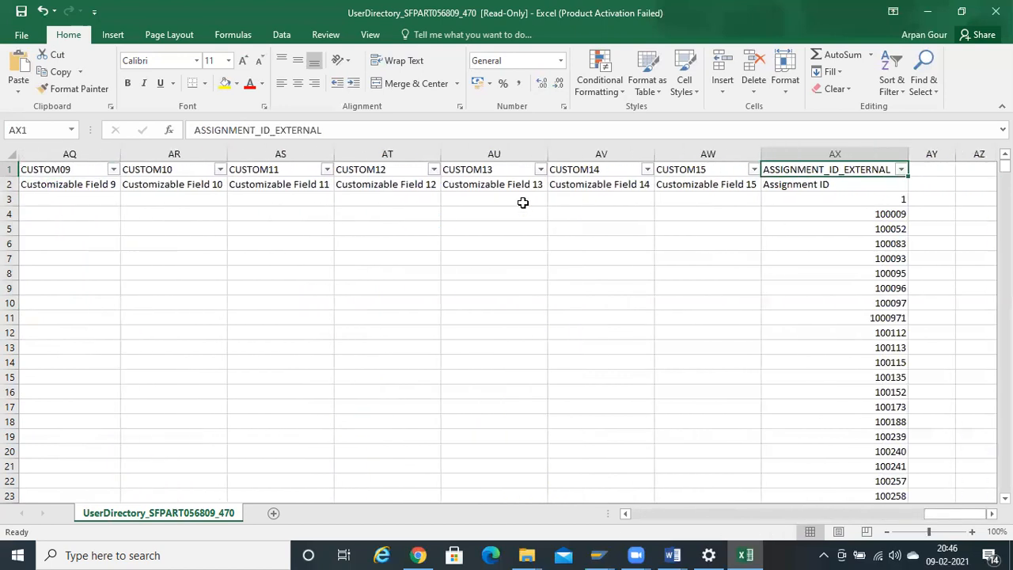
key(Left)
key(Left)
key(Left)
key(Left)
key(Left)
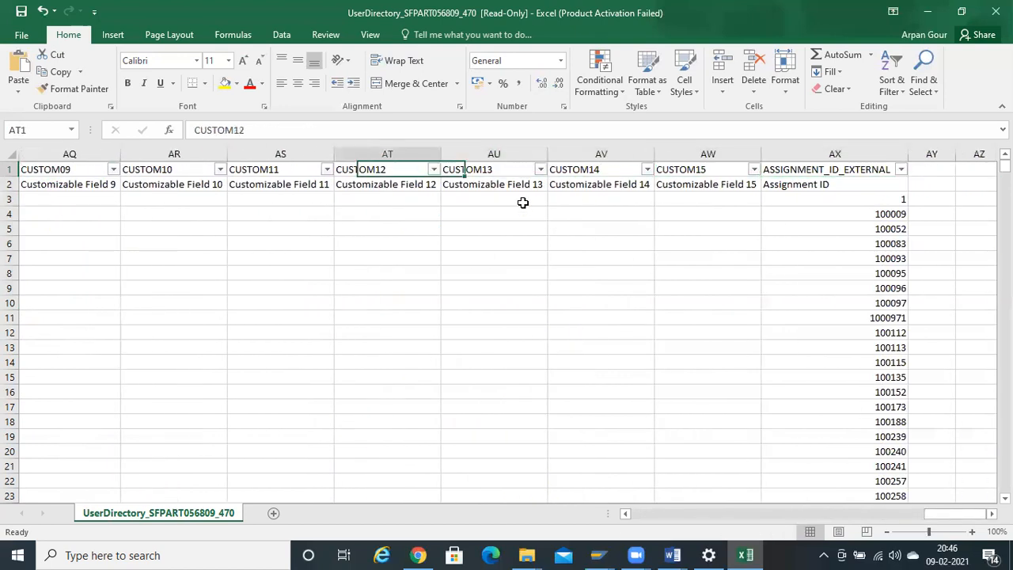
key(Left)
key(Left)
key(Left)
key(Left)
key(Left)
key(Left)
key(Left)
key(Left)
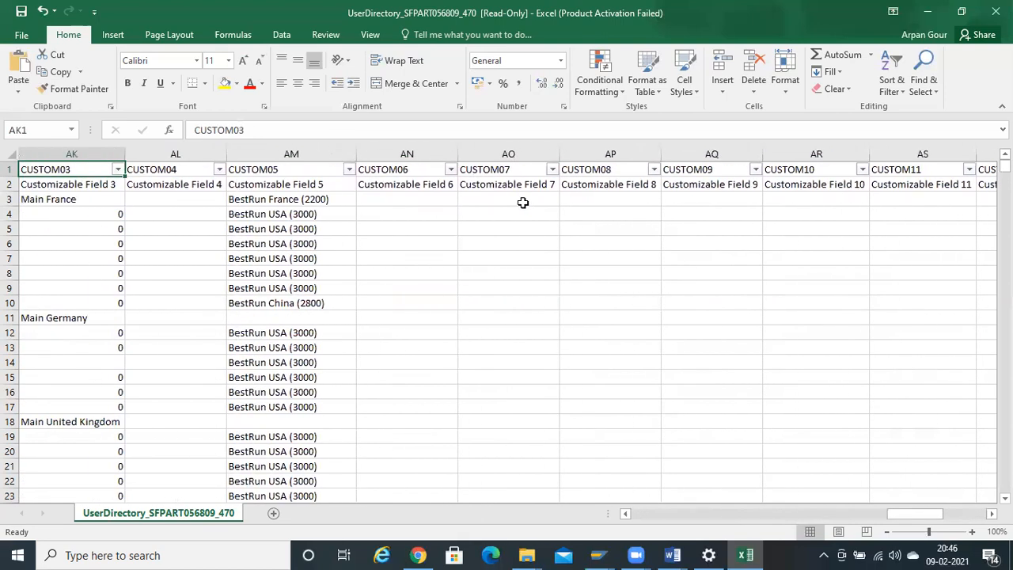
key(Right)
key(Right)
key(Right)
key(Right)
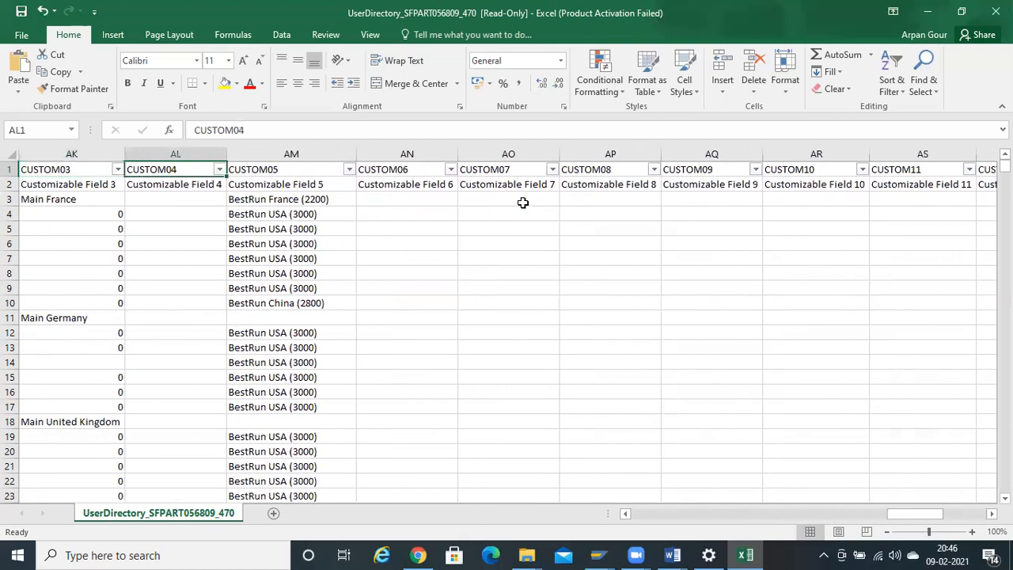
key(Left)
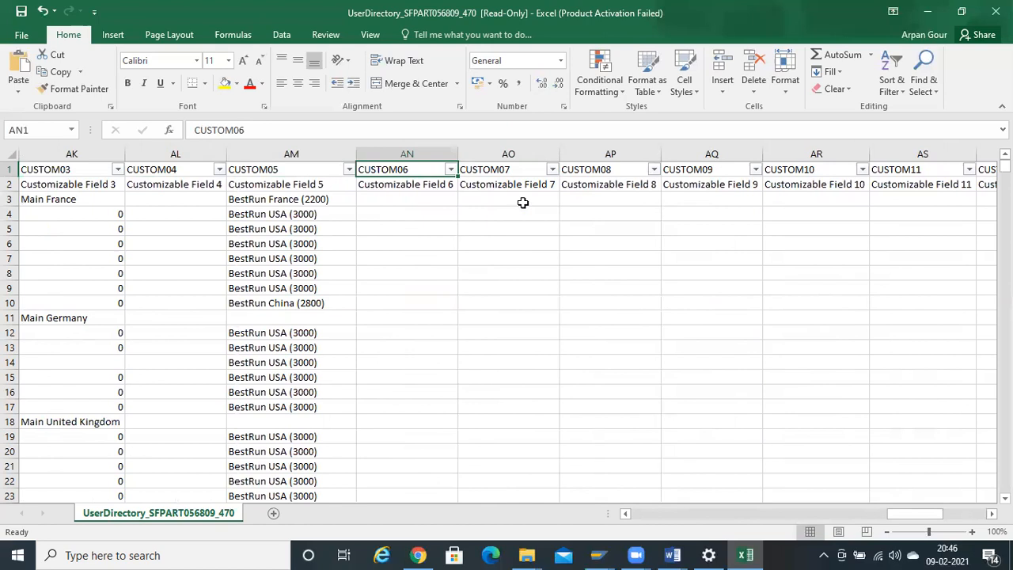
key(Left)
key(Down)
key(ctrl+shift+Down)
key(Up)
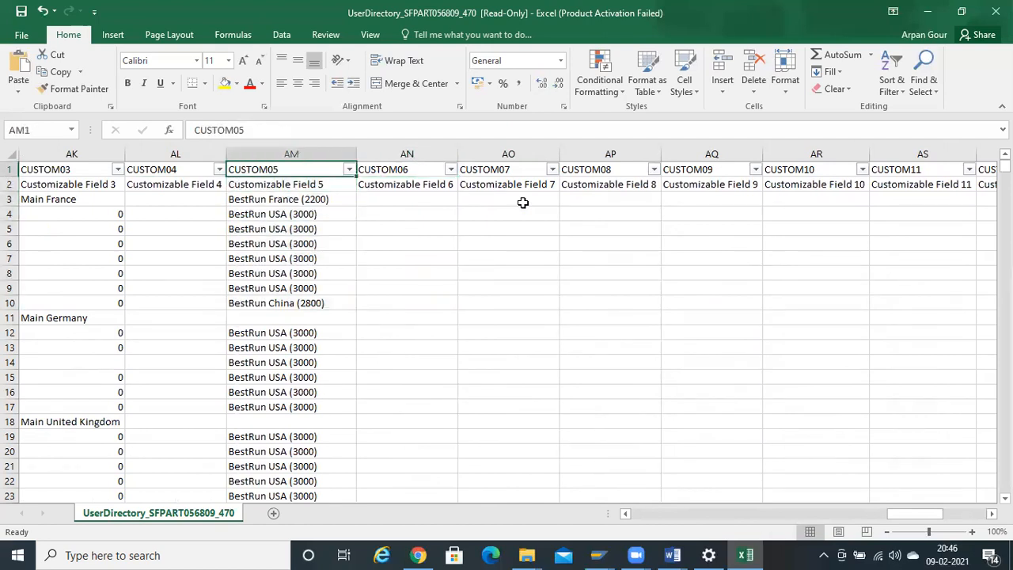
key(Left)
key(Left)
key(Left)
key(Left)
key(Left)
key(Right)
key(Right)
key(Right)
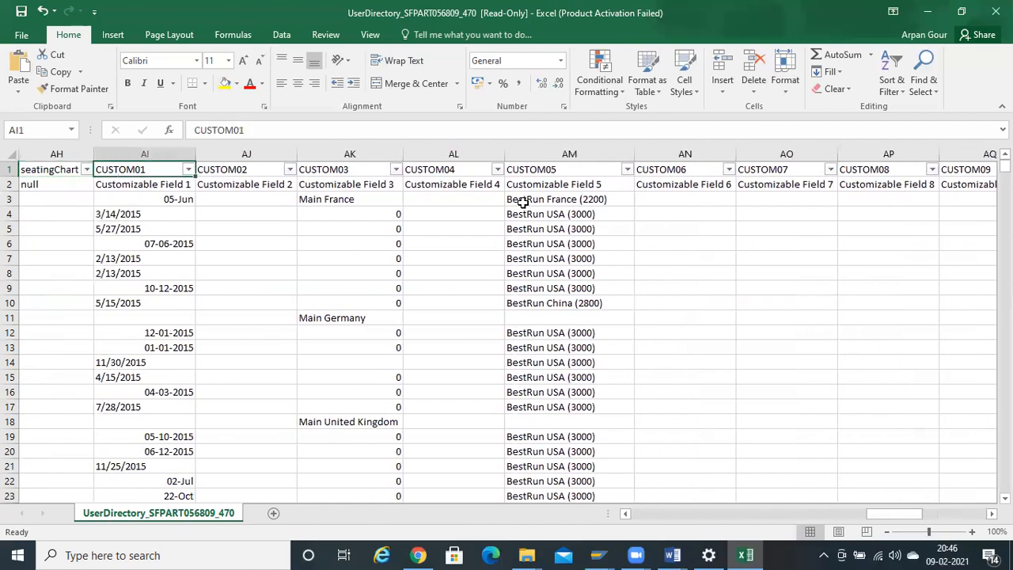
key(Left)
key(Left)
key(Left)
key(Left)
key(Left)
key(Left)
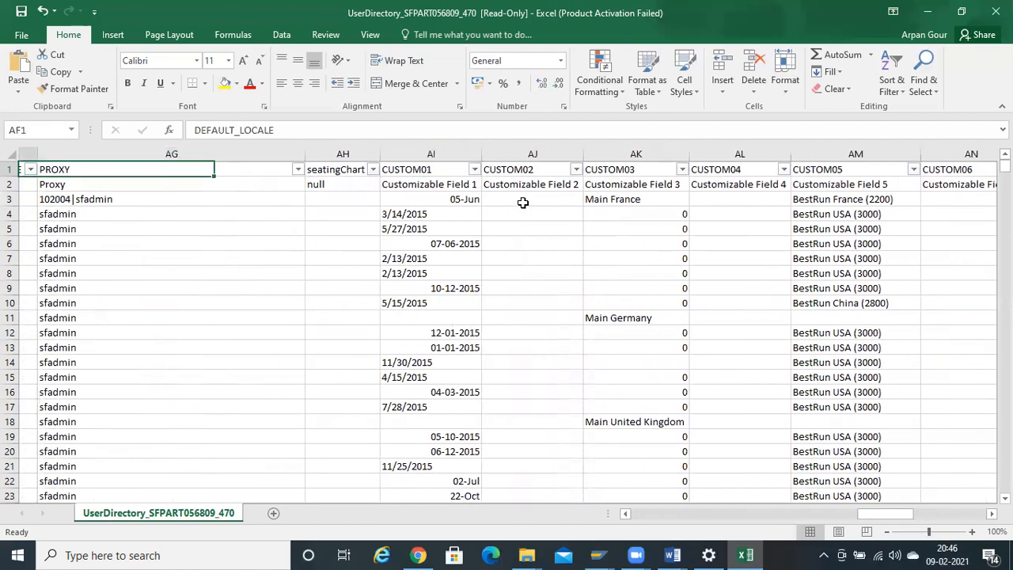
key(Left)
key(Left)
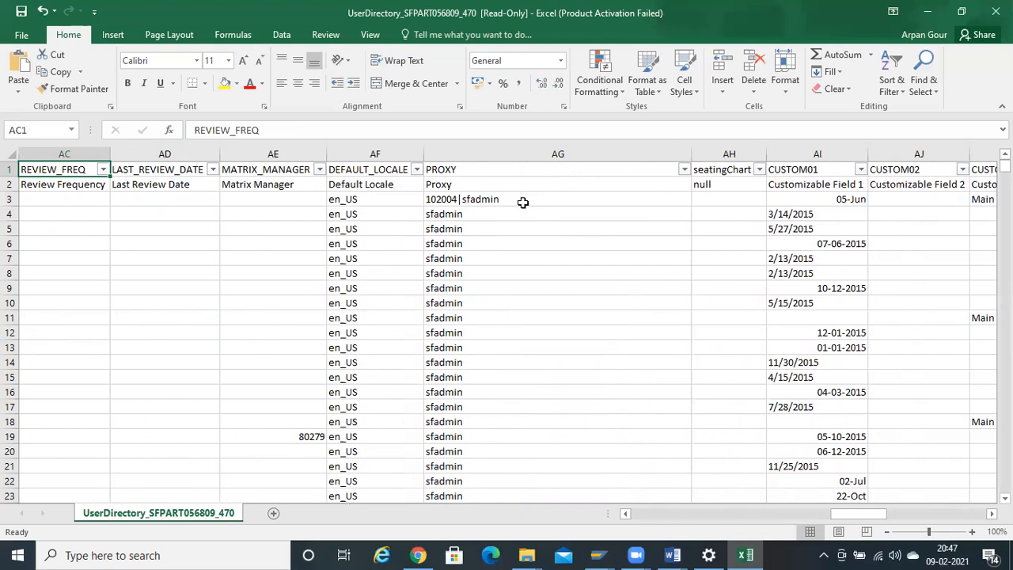
key(Left)
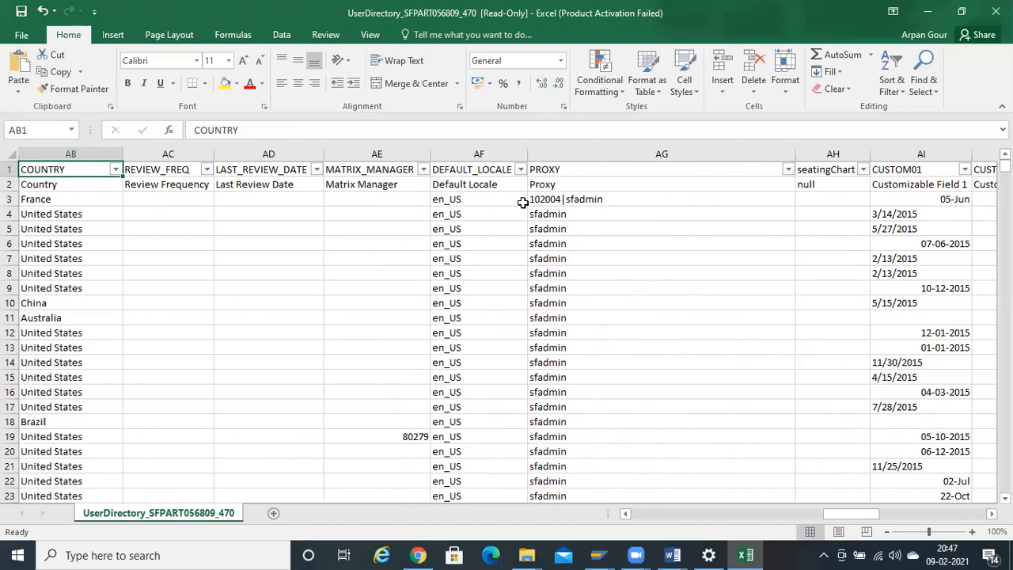
key(Left)
key(Left)
key(Left)
key(Left)
key(Left)
key(Left)
key(Left)
key(Left)
key(Left)
key(Left)
key(Left)
key(Left)
key(Left)
key(Left)
key(Left)
key(Left)
key(Left)
key(Left)
key(Left)
key(Left)
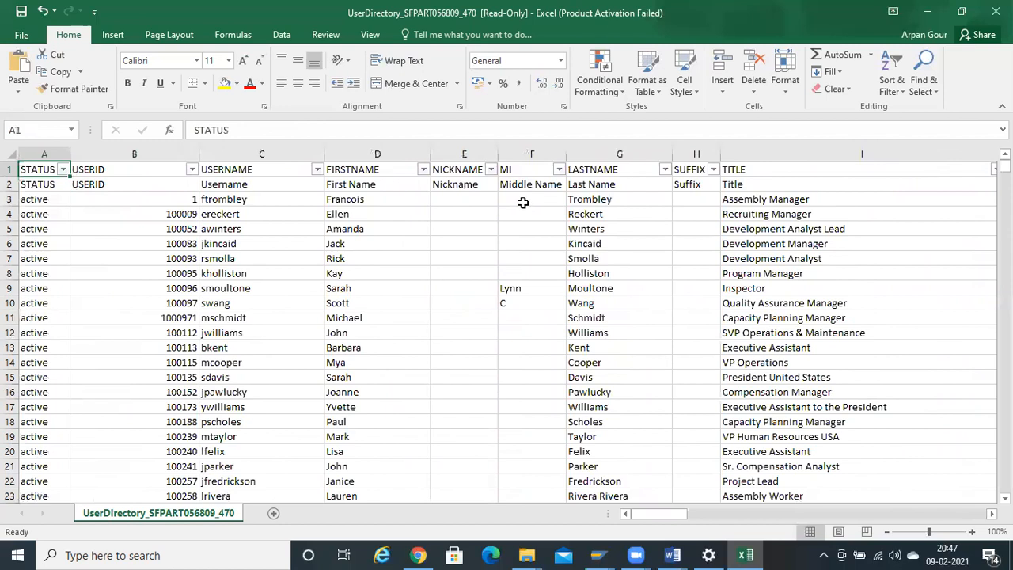
key(Right)
key(Right)
key(Right)
key(Right)
key(Right)
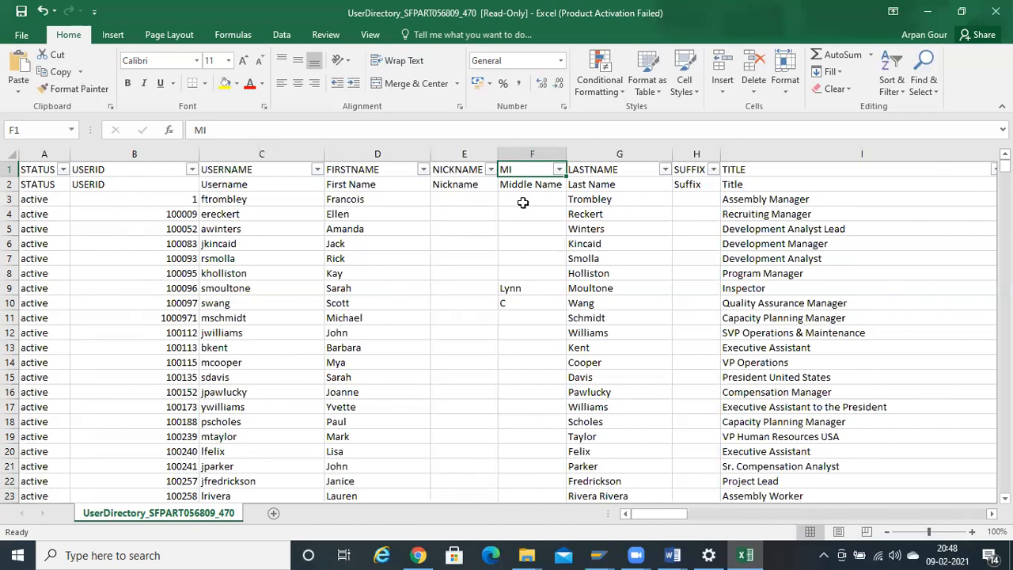
key(Right)
key(Right)
key(Right)
key(Right)
key(Right)
key(Right)
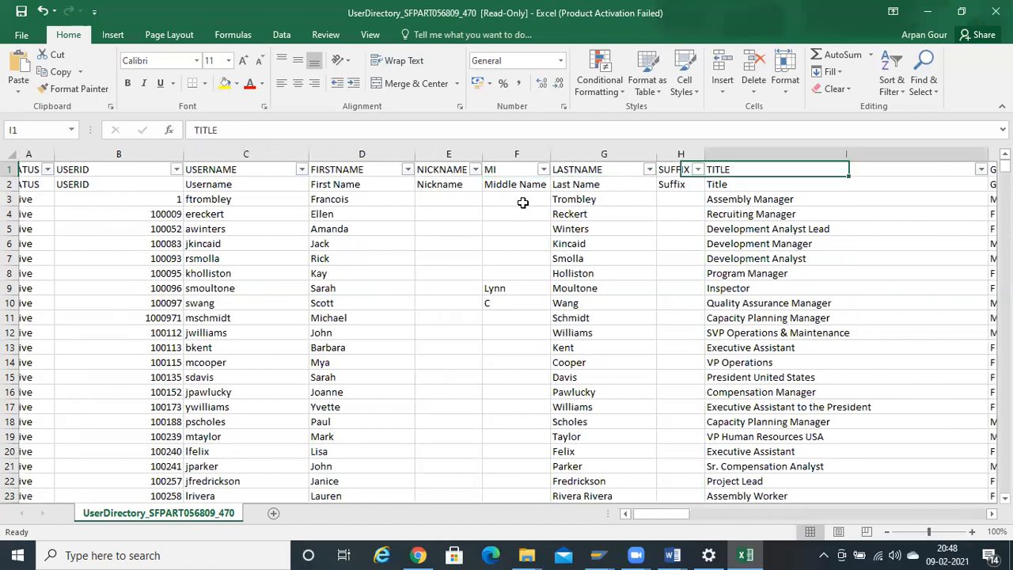
key(Right)
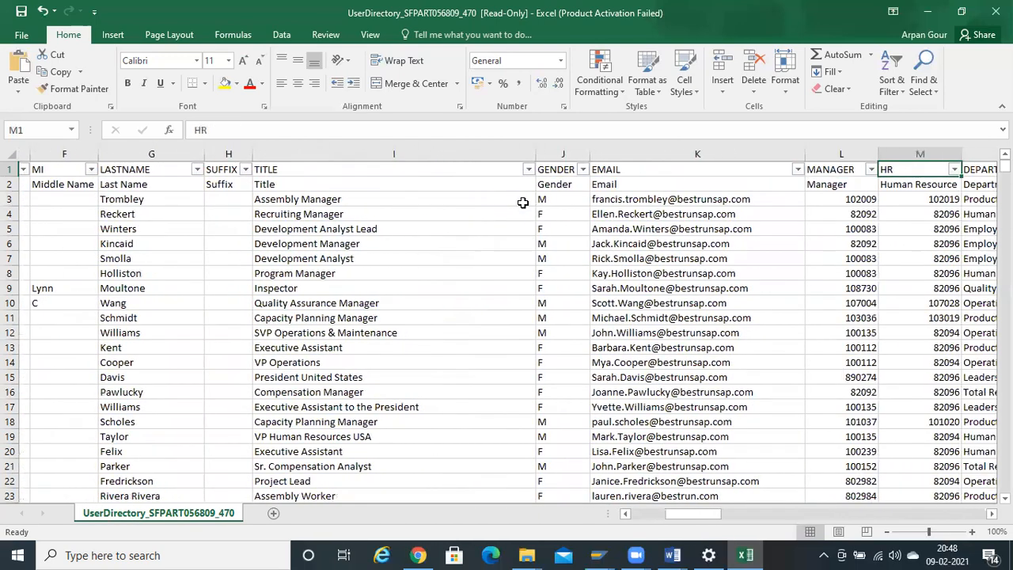
key(Left)
key(Left)
key(Down)
key(ctrl+shift+Down)
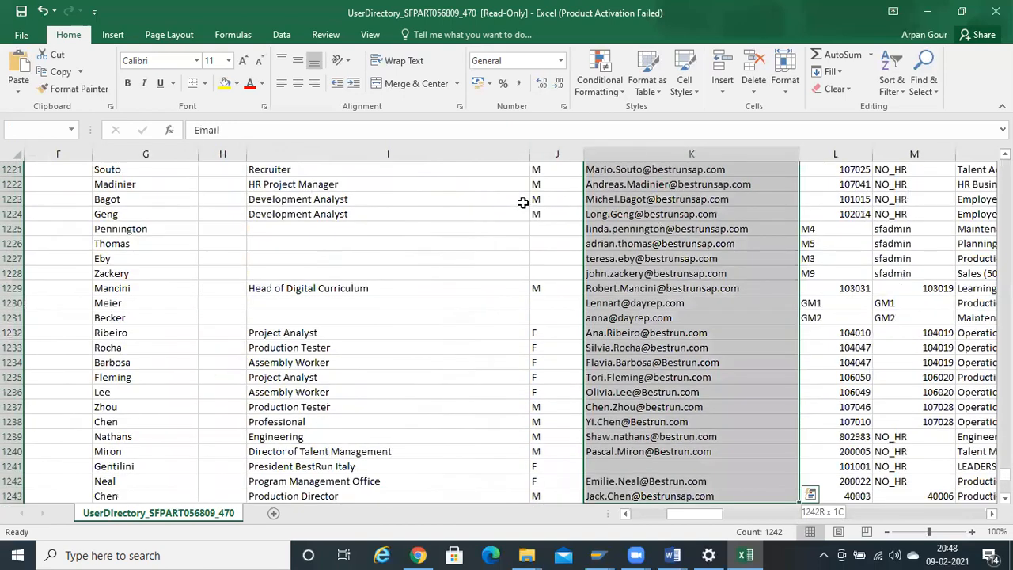
key(ctrl+shift+Up)
key(ctrl+shift+Down)
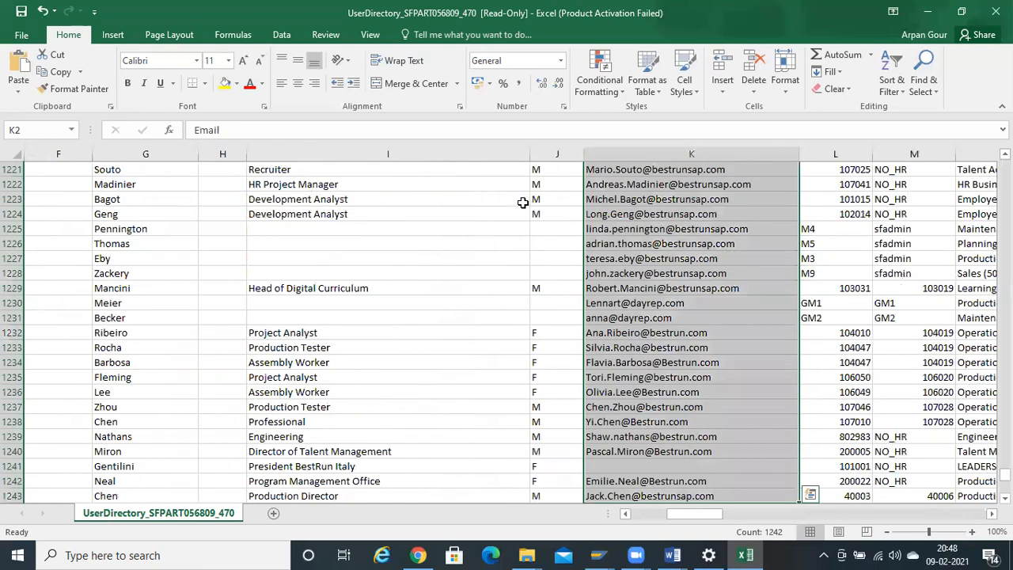
key(ctrl+Up)
key(Right)
key(Right)
key(Right)
key(Right)
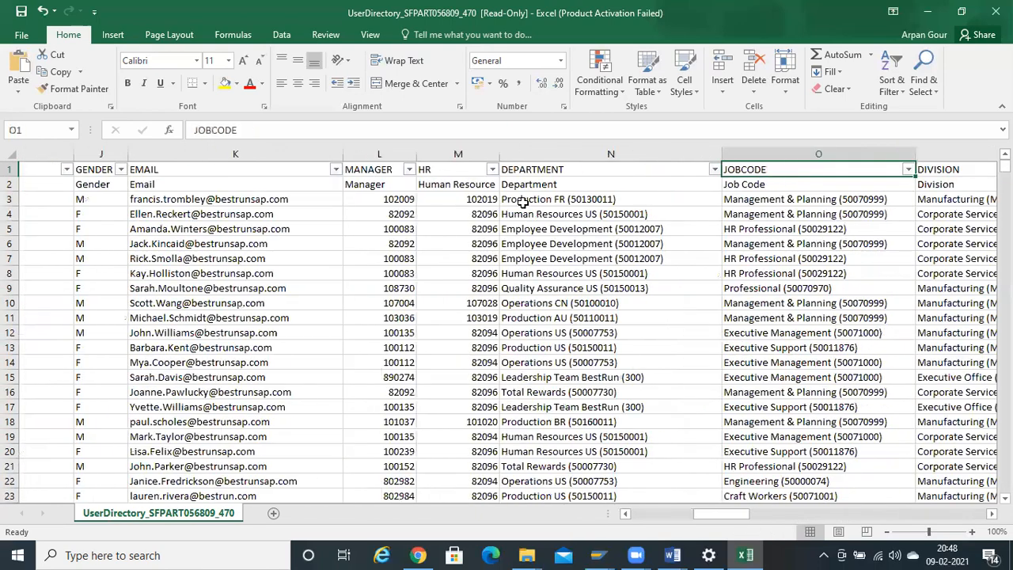
key(Right)
key(Left)
key(Left)
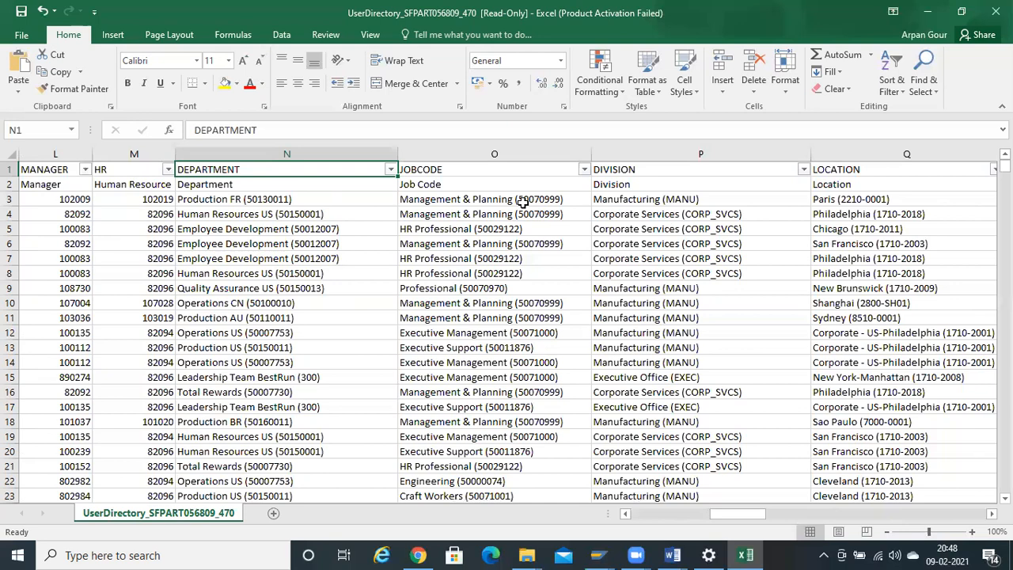
key(Right)
key(Right)
key(Right)
key(Right)
key(Right)
key(Right)
key(Right)
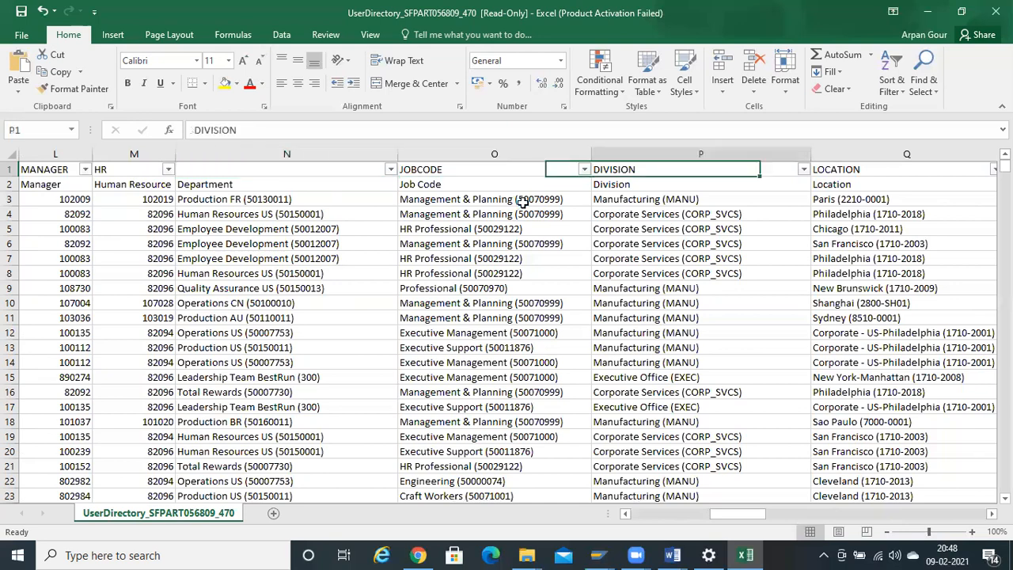
key(Right)
key(Right)
key(Right)
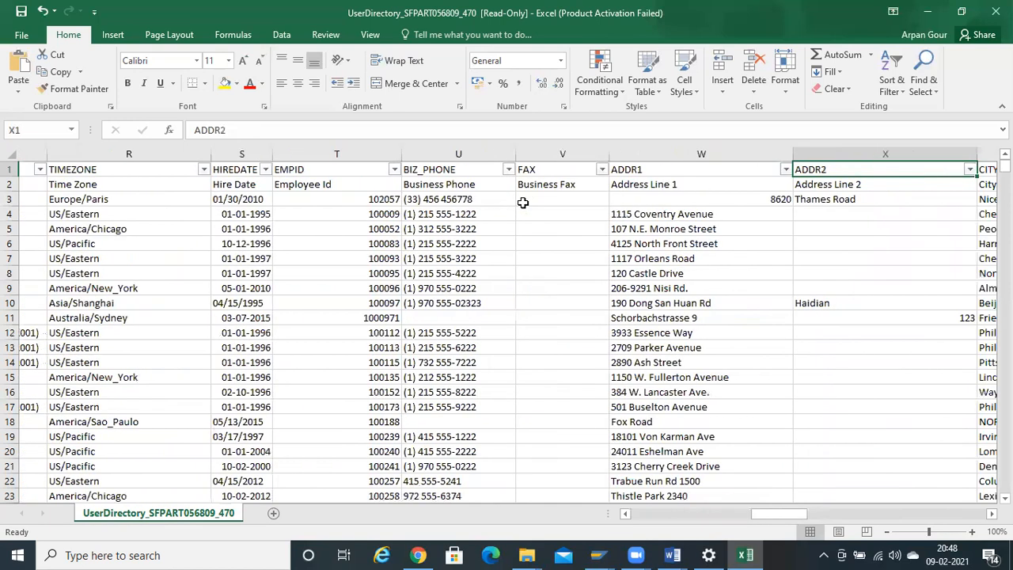
key(Left)
key(Left)
key(Down)
key(Up)
key(ctrl+shift+Down)
key(Up)
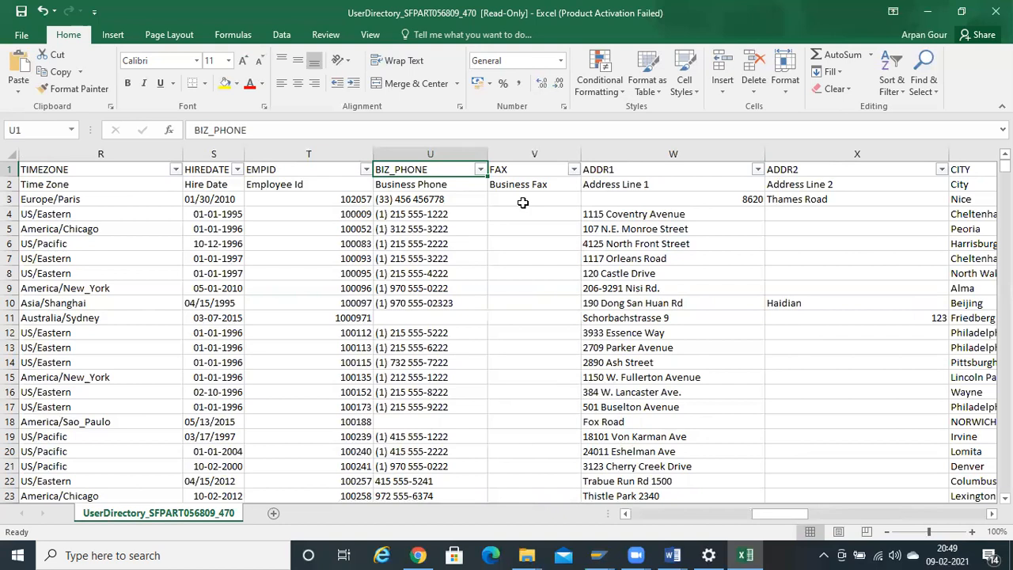
key(Left)
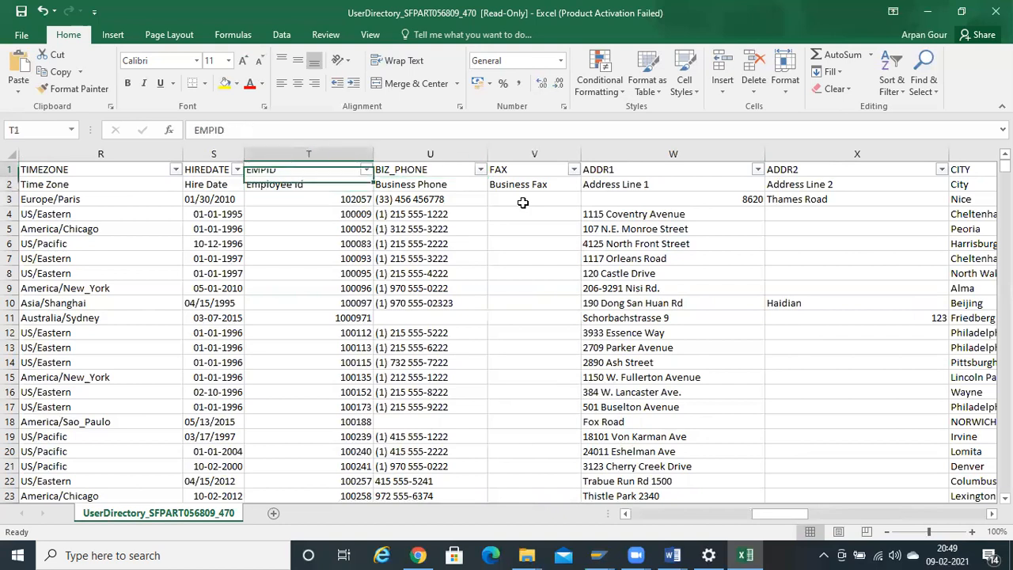
key(ctrl+shift+Down)
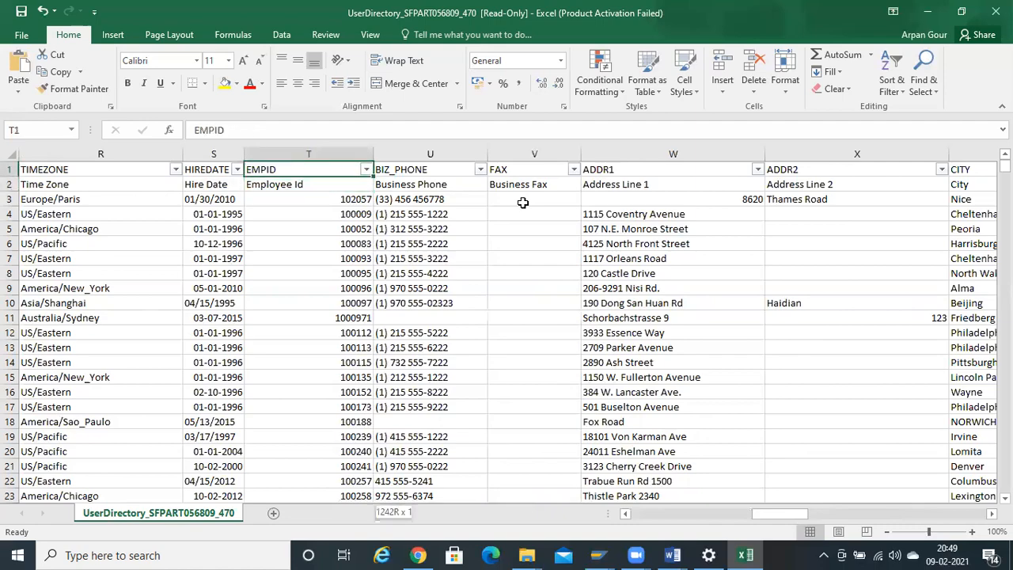
key(Right)
key(Right)
key(Right)
key(Right)
key(Right)
key(Right)
key(Right)
key(Right)
key(Right)
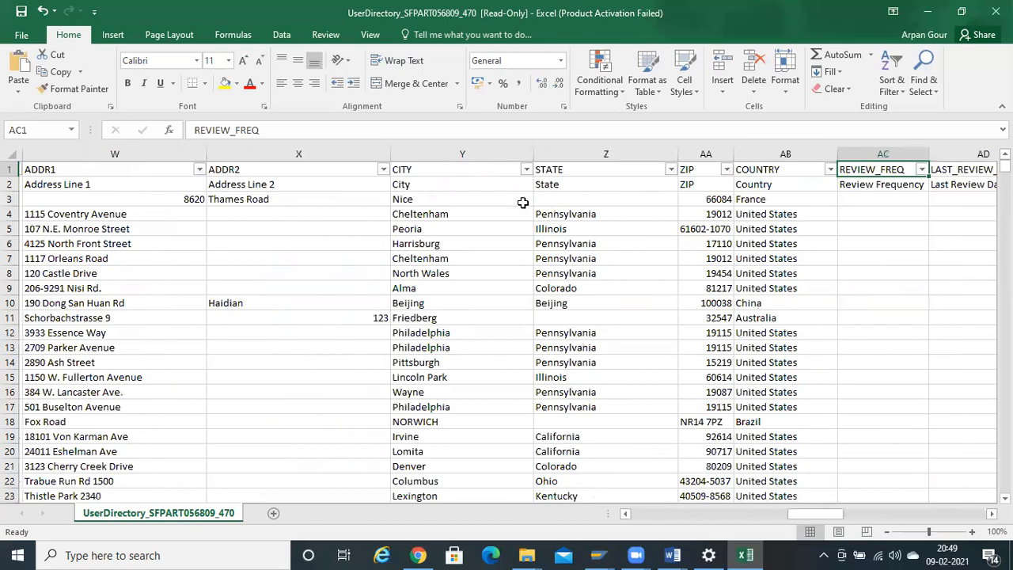
key(Right)
key(Right)
key(Right)
key(Right)
key(Right)
key(Left)
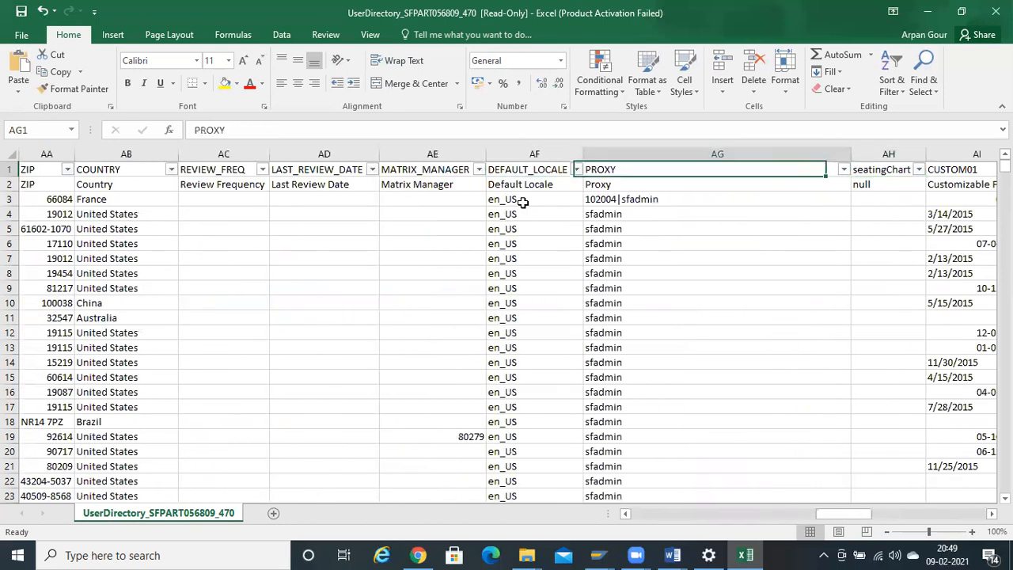
key(Right)
key(Right)
key(Right)
key(Right)
key(ctrl+Right)
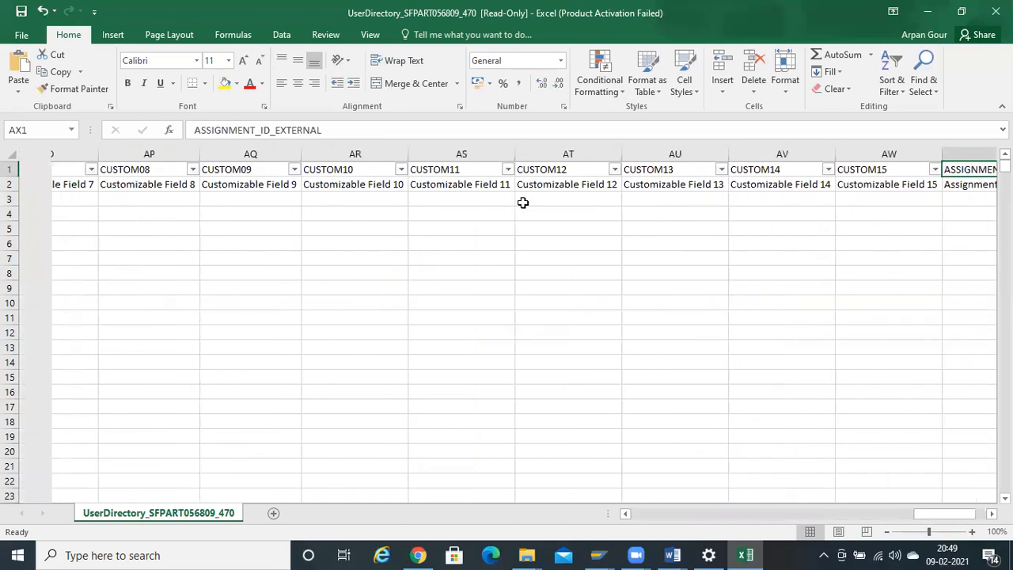
key(Left)
key(Left)
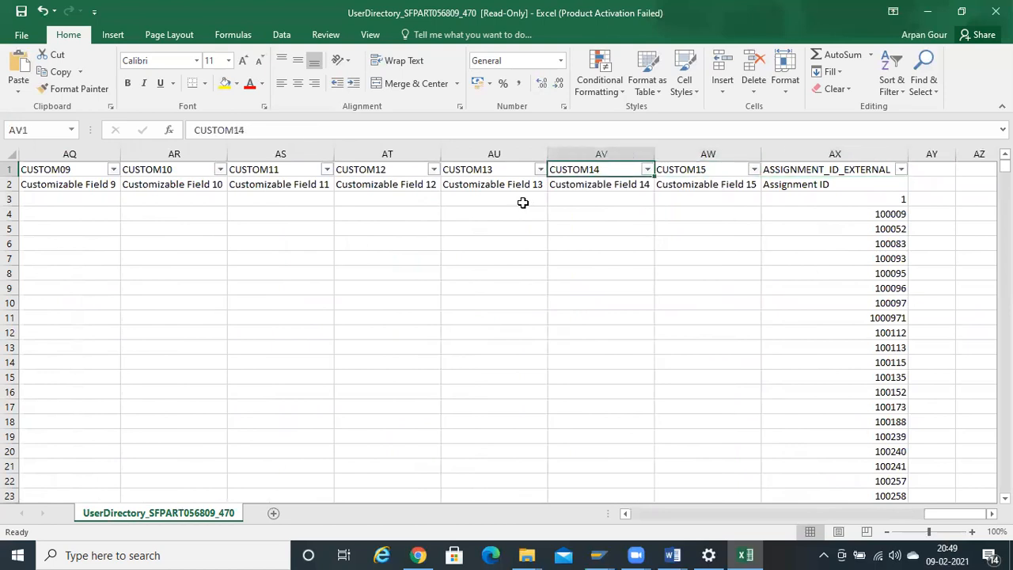
key(Left)
key(Left)
key(Left)
key(Left)
key(Left)
key(Left)
key(Left)
key(Left)
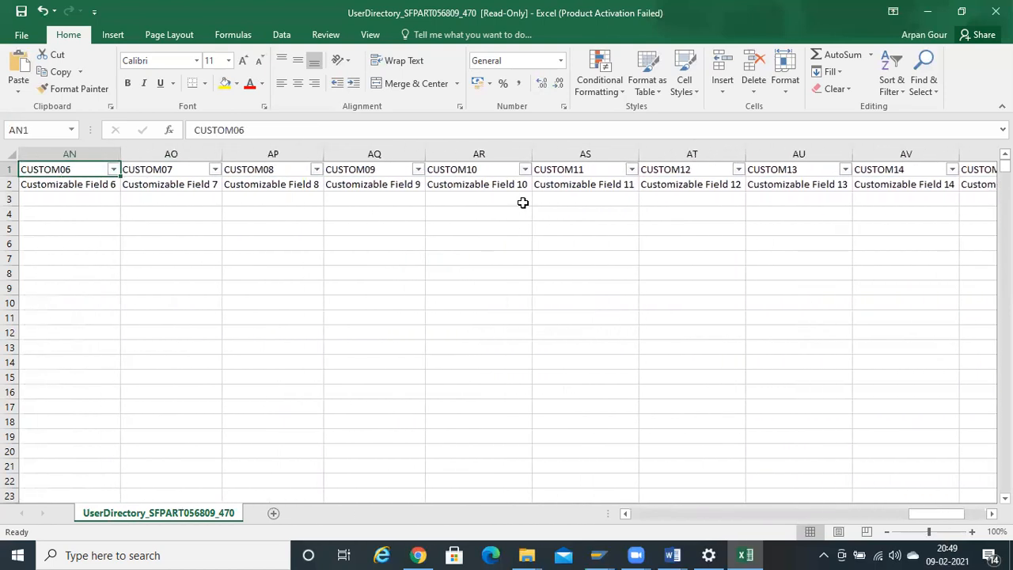
key(Left)
key(Left)
key(Left)
key(Left)
key(Left)
key(Left)
key(Left)
key(Left)
key(Left)
key(Left)
key(Left)
key(Left)
key(Left)
key(Left)
key(Left)
key(Left)
key(Left)
key(Left)
key(Left)
key(Left)
key(Left)
key(Left)
key(Left)
key(Left)
key(Left)
key(Left)
key(Left)
key(Left)
key(Left)
key(Left)
key(Left)
key(Left)
key(Left)
key(Left)
key(Down)
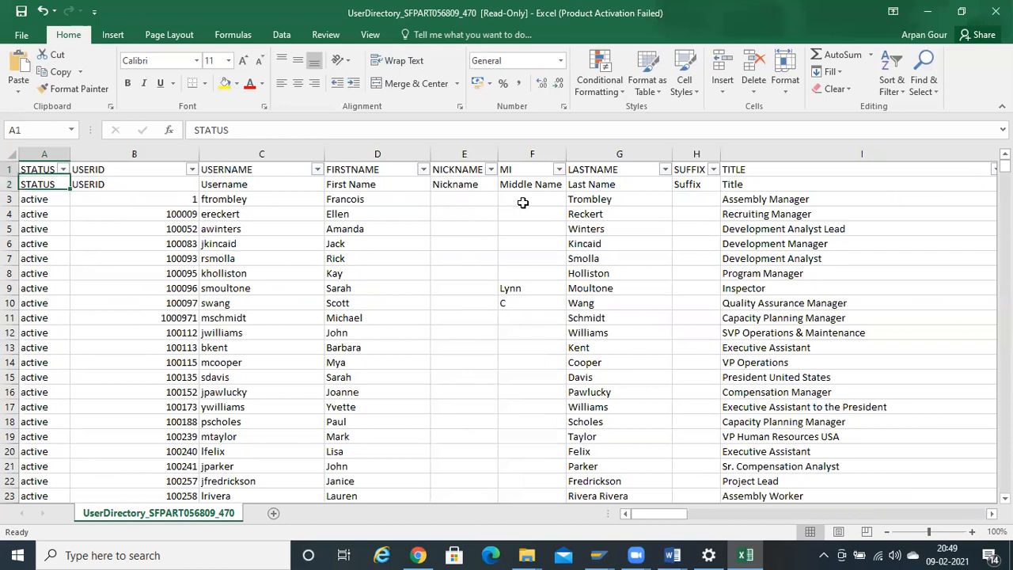
key(ctrl+shift+Down)
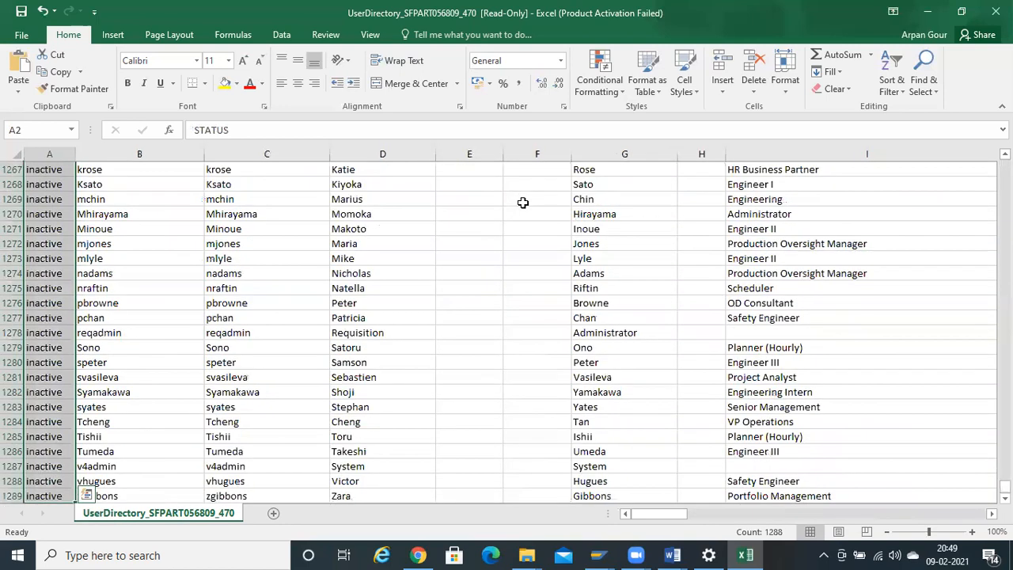
key(ctrl+Home)
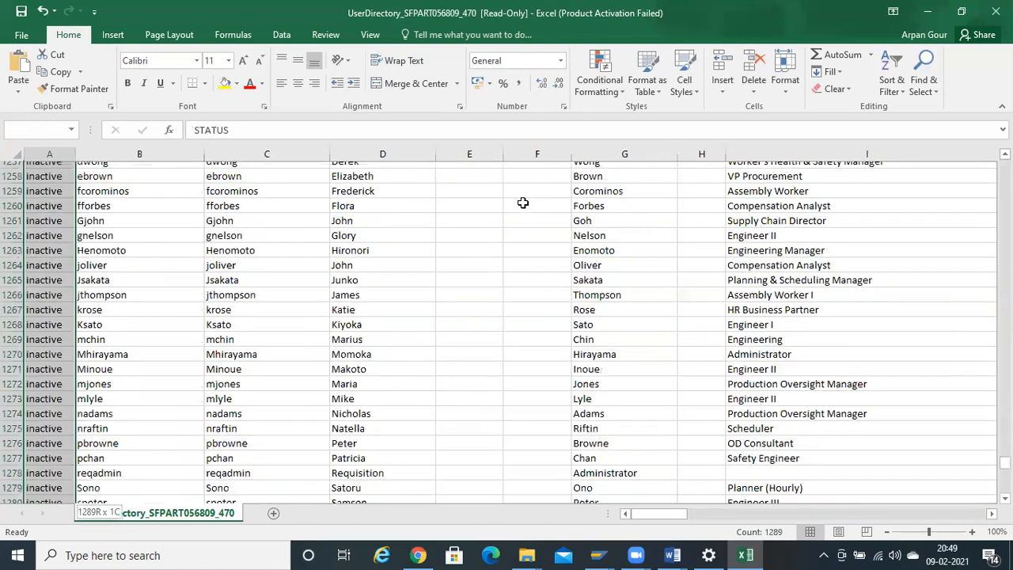
scroll(523, 203, down, 6)
scroll(523, 203, up, 6)
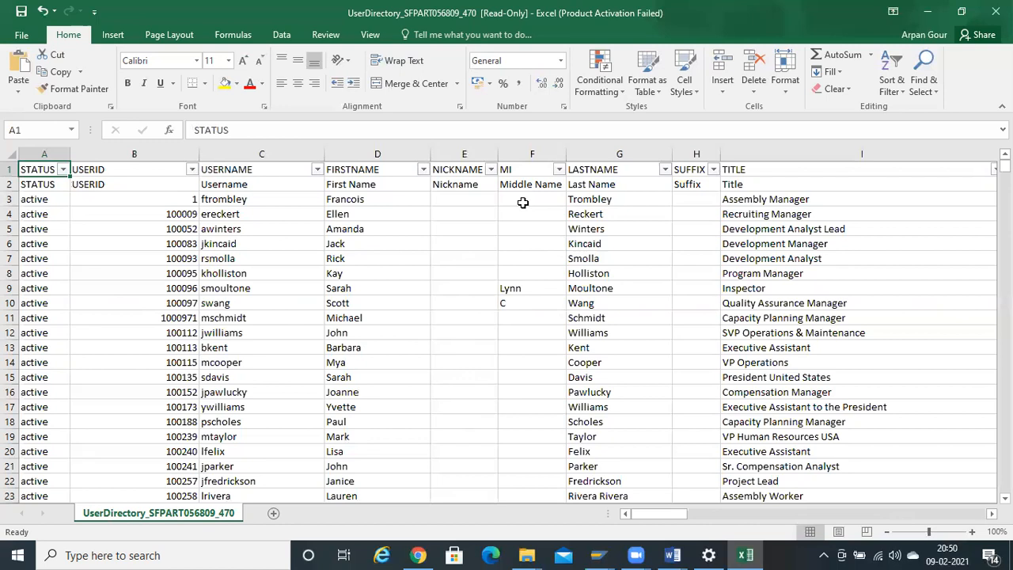
key(Down)
key(Up)
key(ctrl+shift+Down)
key(ctrl+shift+Up)
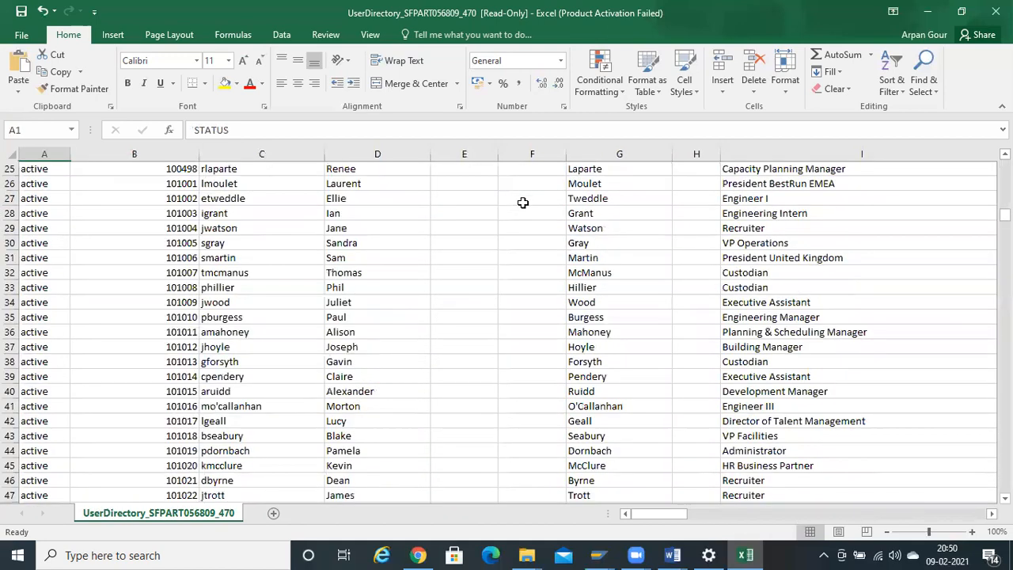
key(Right)
key(Right)
key(Right)
key(Right)
key(Right)
key(Right)
key(Right)
key(Right)
key(Right)
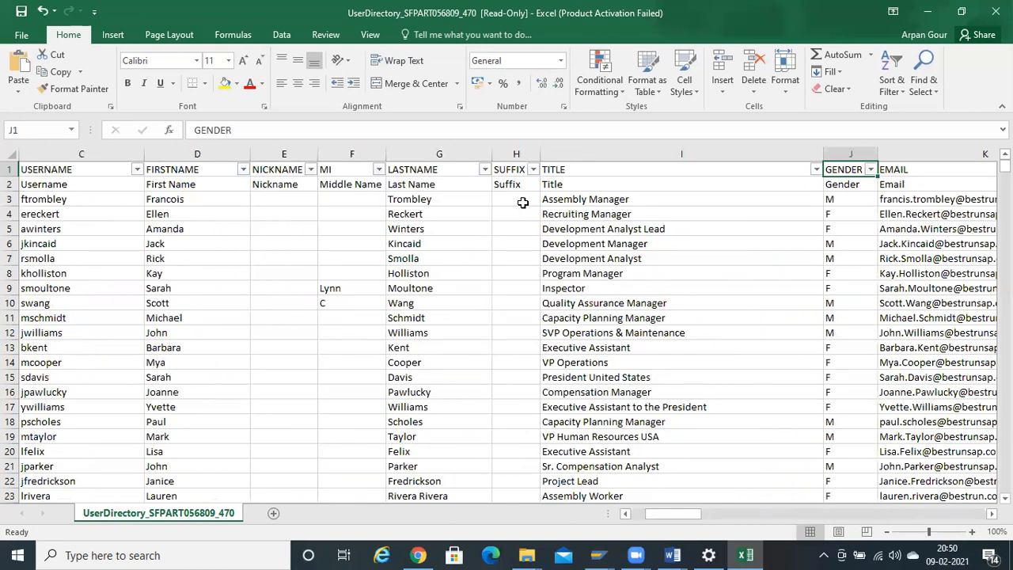
key(ctrl+Home)
key(ctrl+shift+Down)
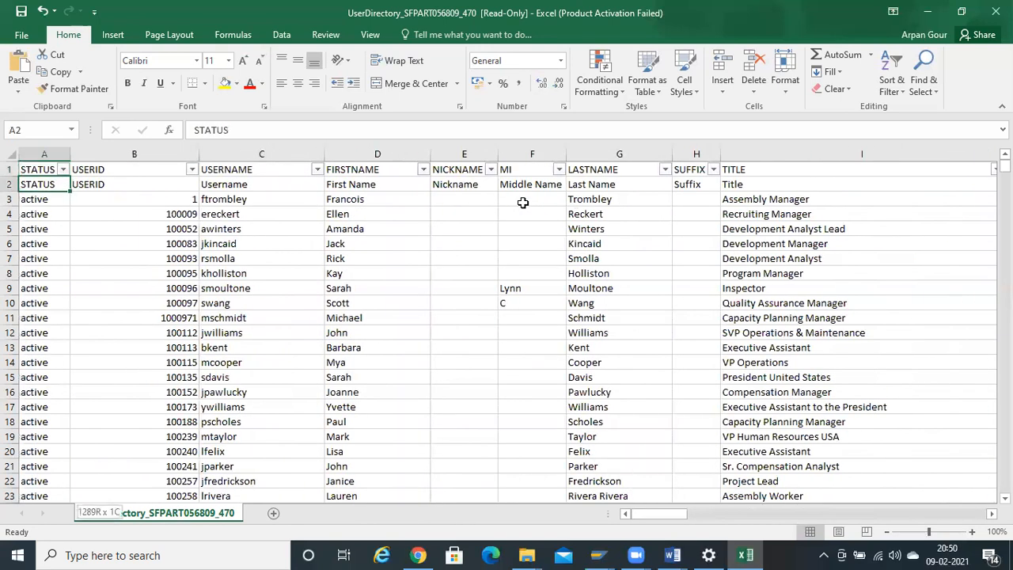
key(ctrl+Home)
key(Right)
key(Down)
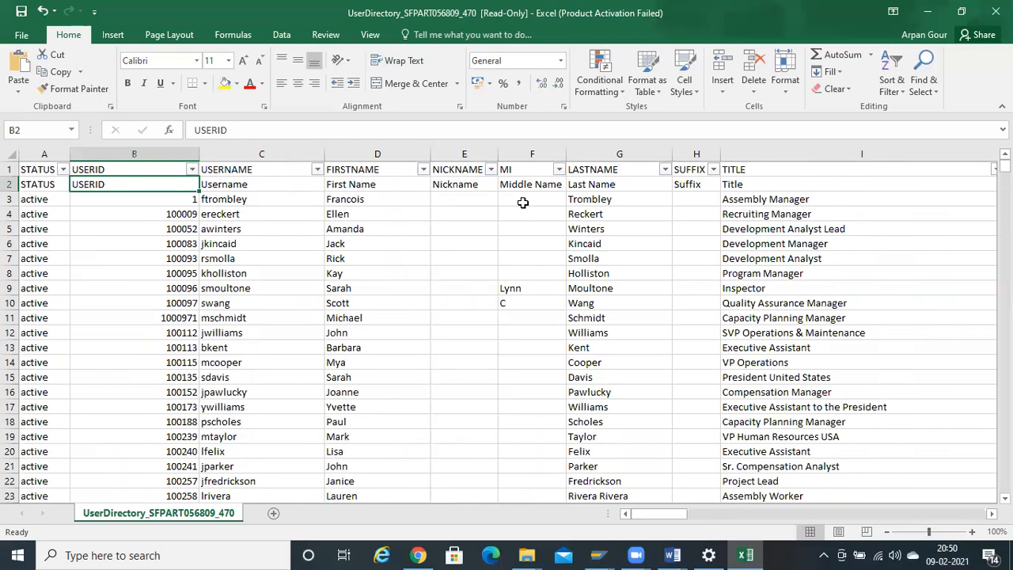
key(ctrl+Down)
key(ctrl+Up)
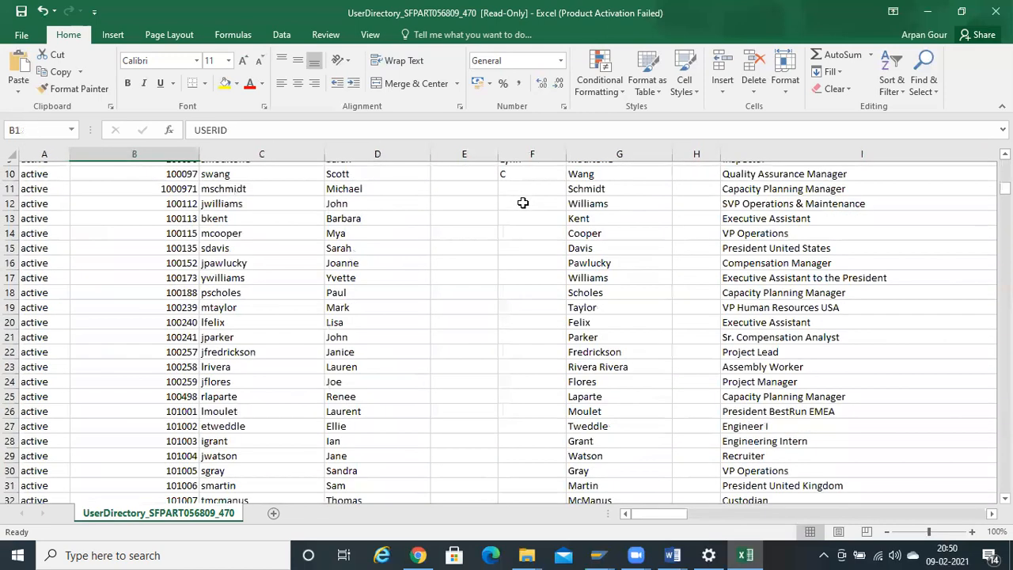
key(Left)
key(ctrl+shift+Down)
key(Down)
key(Right)
key(Right)
key(Right)
key(Right)
key(Left)
key(Left)
key(Left)
key(Left)
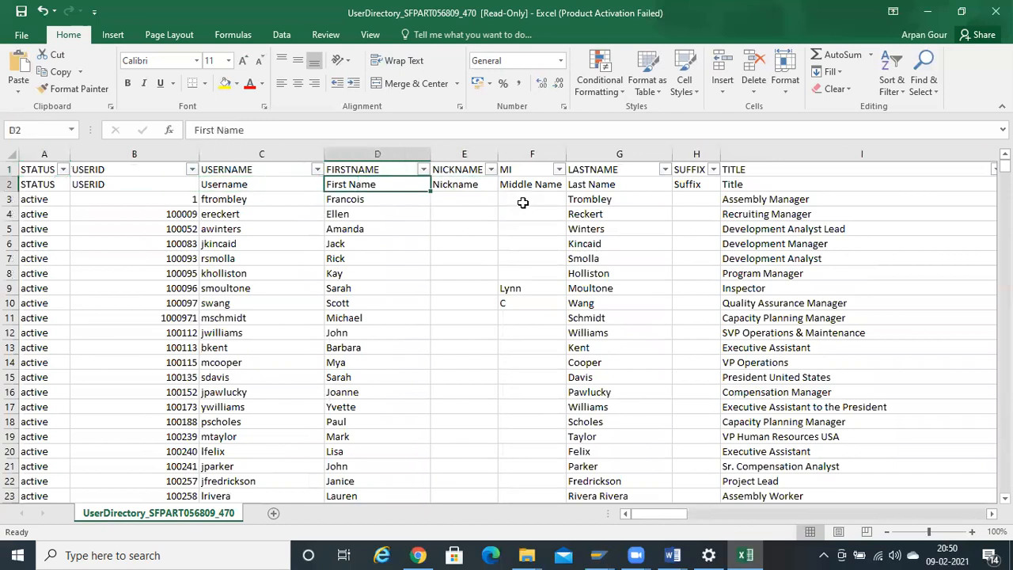
key(Down)
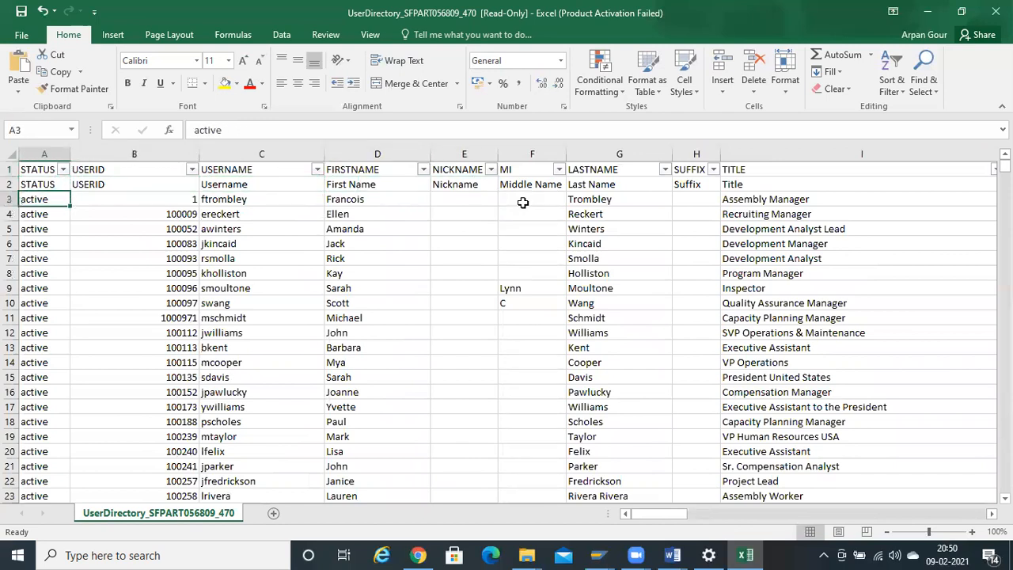
key(Right)
key(Down)
key(ctrl+shift+Down)
key(ctrl+Up)
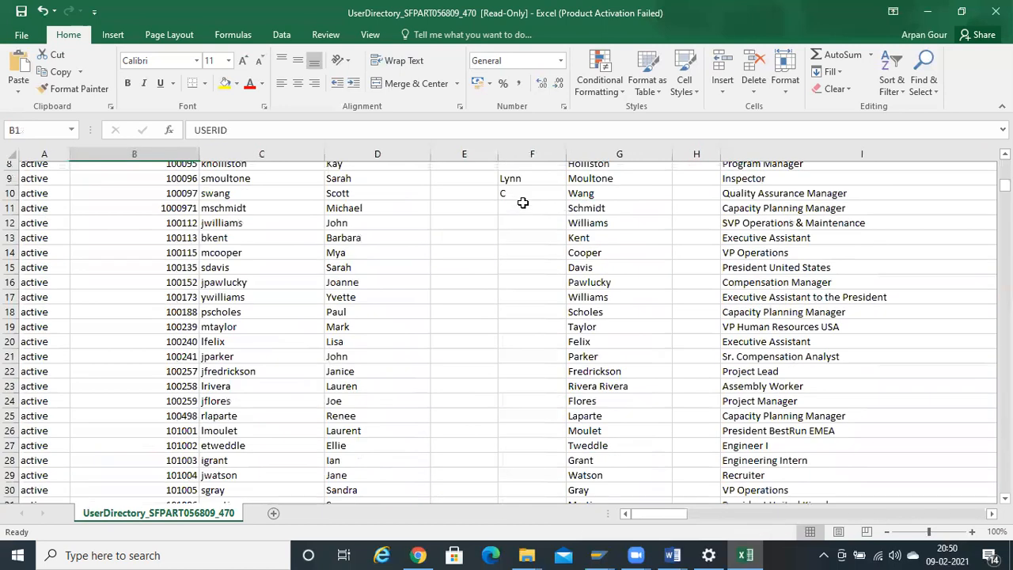
key(Right)
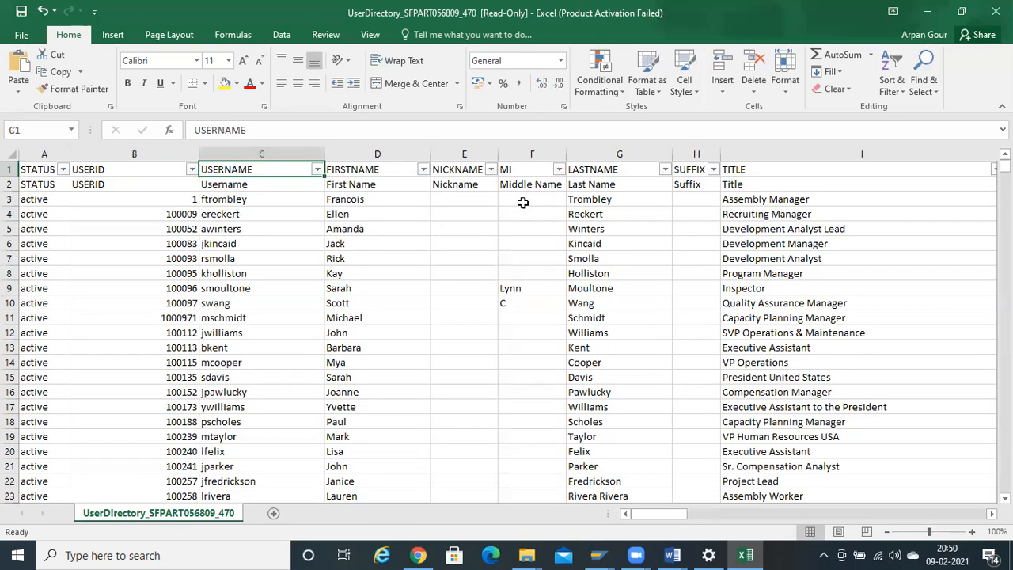
key(Left)
key(Left)
key(Down)
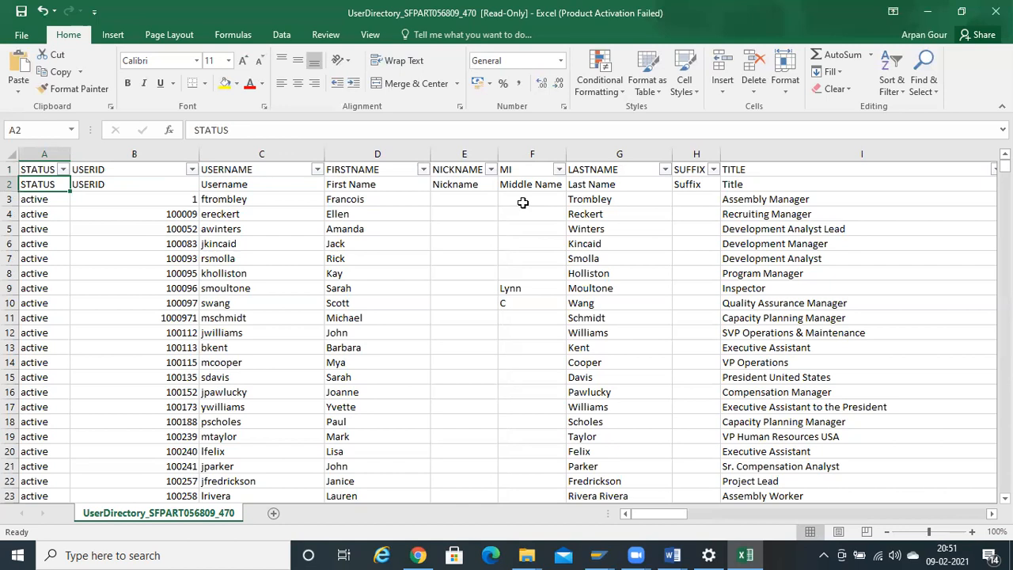
key(Up)
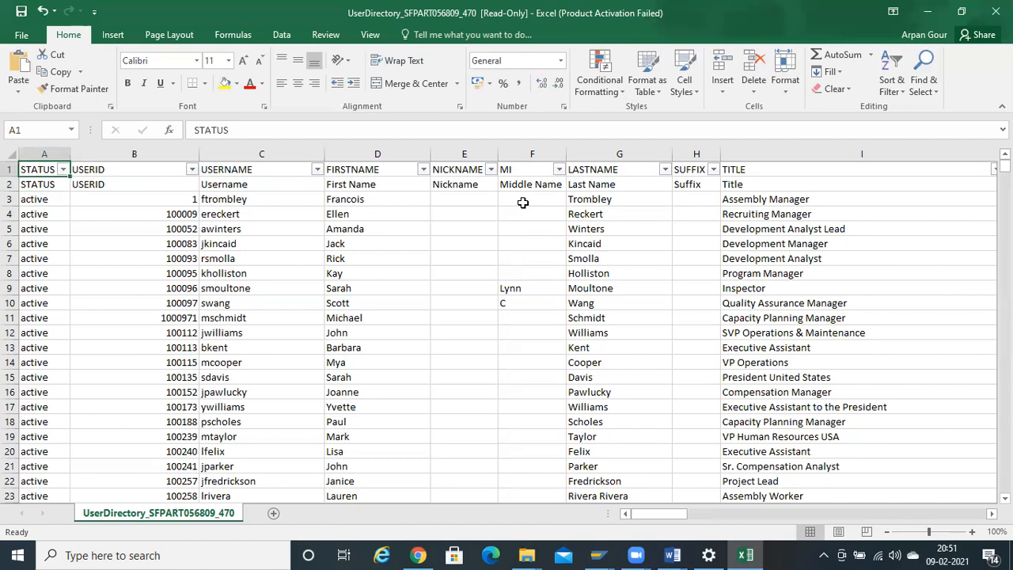
key(Right)
key(Right)
key(Right)
key(Right)
key(Right)
key(Right)
key(Right)
key(Right)
key(Right)
key(Right)
key(Right)
key(Right)
key(Right)
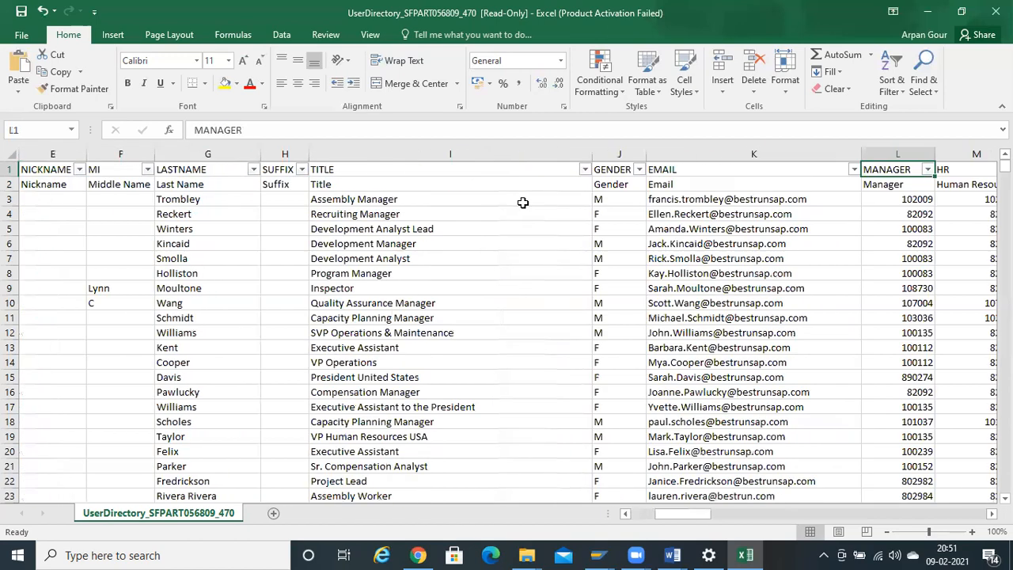
key(Right)
key(Right)
key(Right)
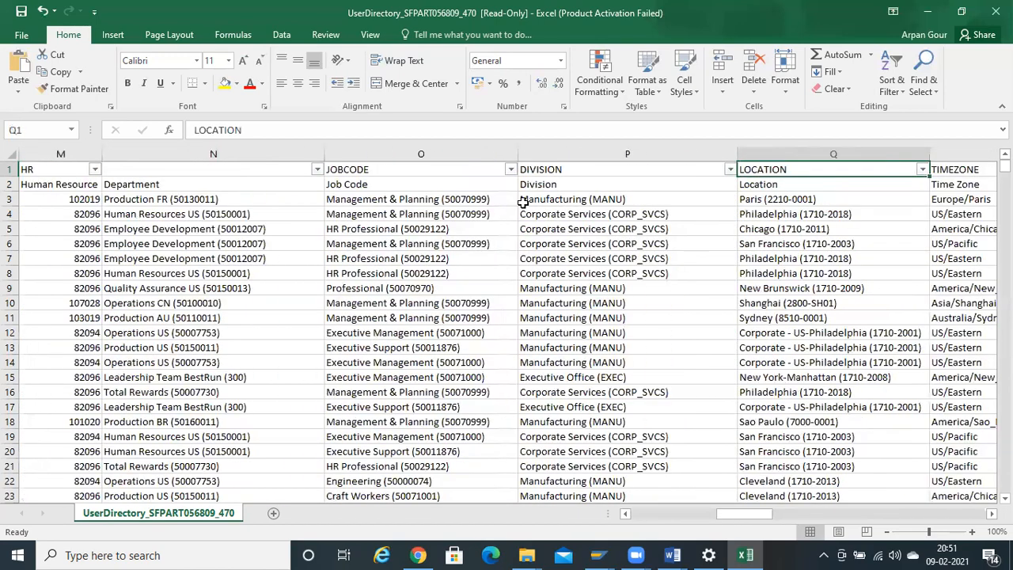
key(ctrl+Right)
key(Left)
key(Left)
key(Left)
key(Left)
key(Left)
key(Left)
key(Left)
key(Left)
key(Left)
key(Left)
key(Left)
key(Left)
key(Left)
key(Left)
key(Left)
key(Left)
key(Left)
key(Left)
key(Left)
key(Left)
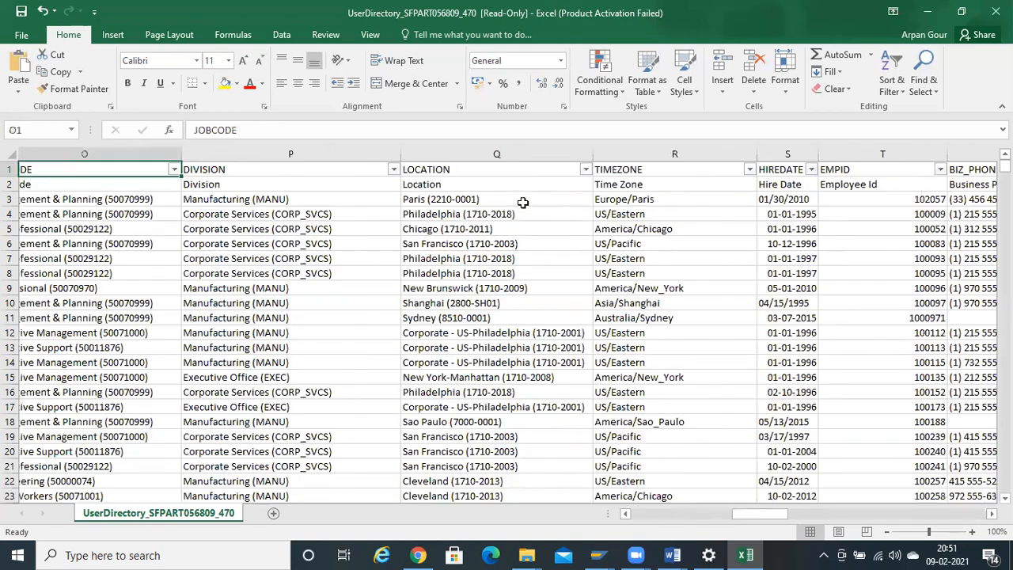
key(ctrl+Left)
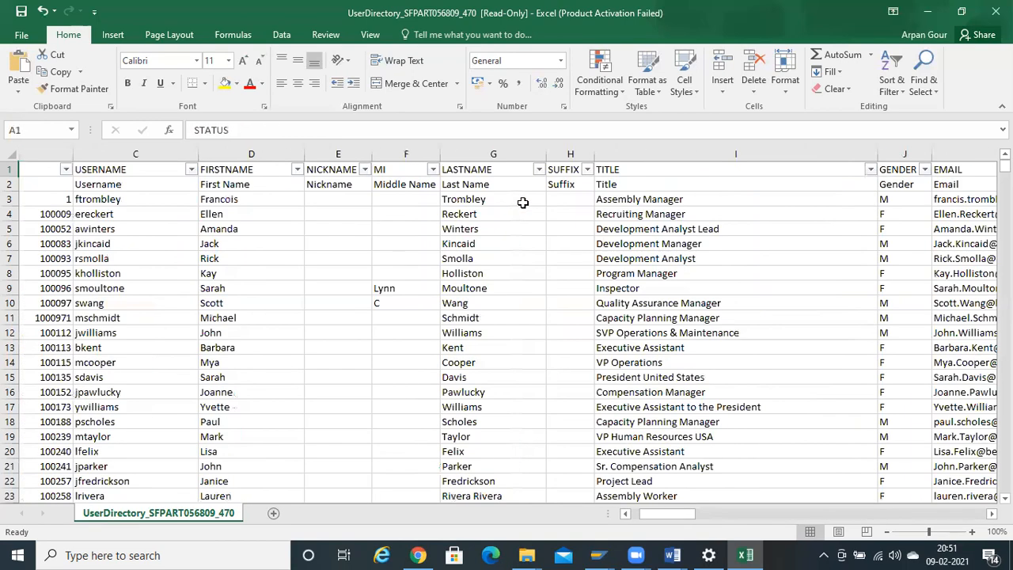
key(Down)
key(Down)
key(Up)
key(Down)
key(Down)
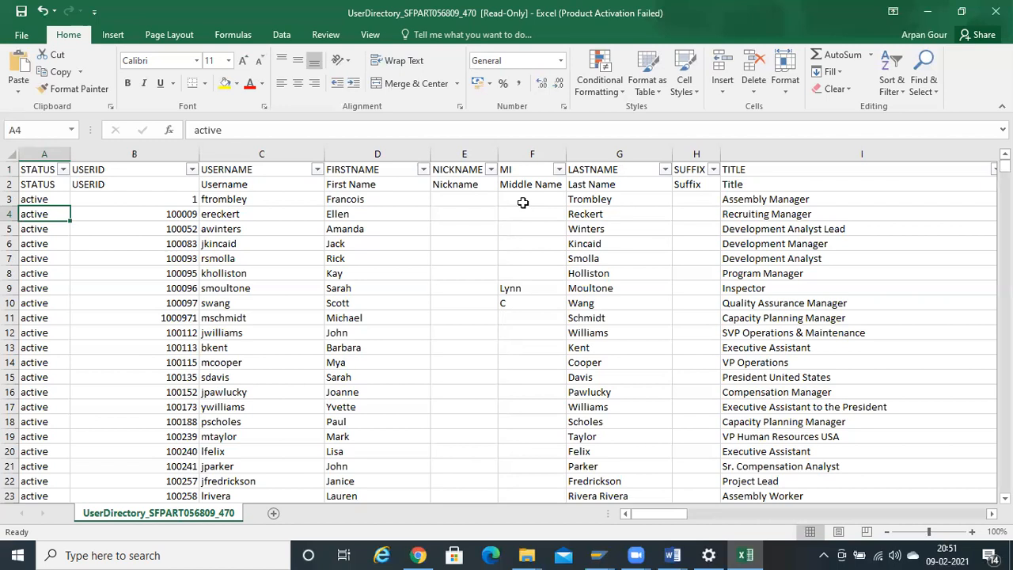
key(Right)
key(Right)
key(Right)
key(Left)
key(Left)
key(Left)
key(Up)
key(Up)
key(Down)
key(Down)
key(Down)
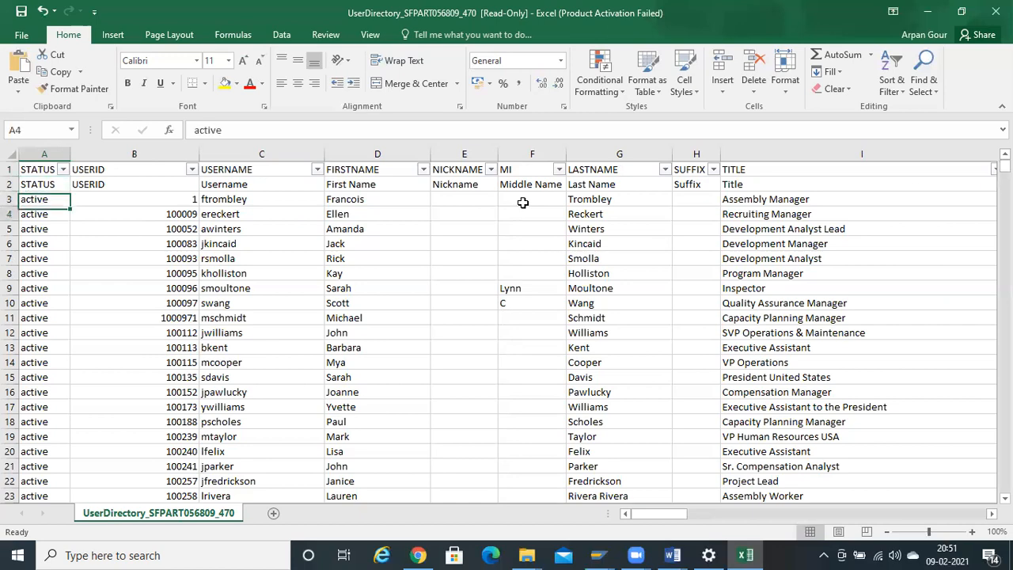
key(ctrl+shift+Down)
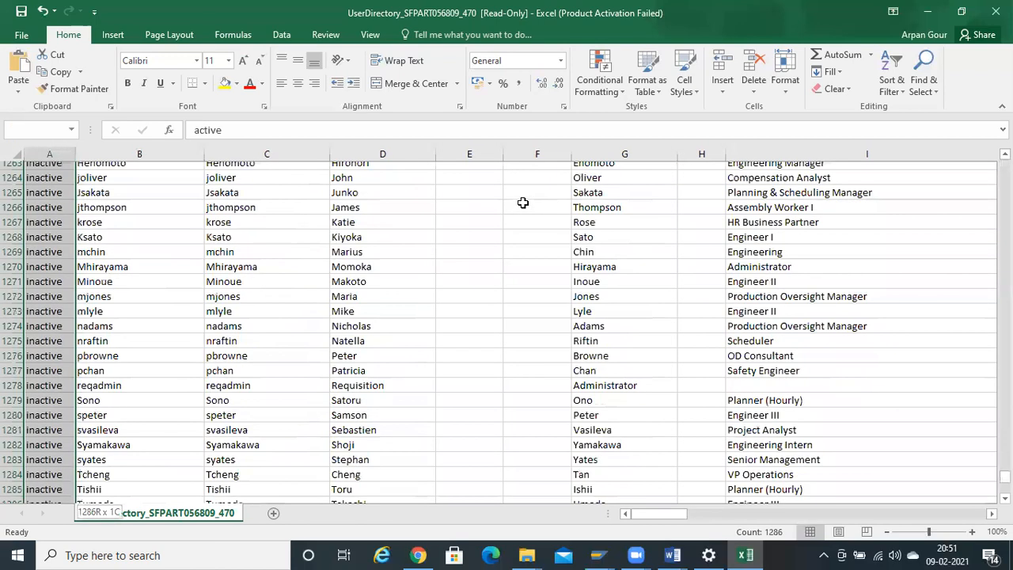
key(ctrl+Up)
key(Down)
key(Up)
key(Right)
key(Right)
key(Right)
key(Right)
key(Right)
key(Right)
key(Right)
key(Right)
key(Right)
key(Right)
key(Right)
key(Right)
key(Right)
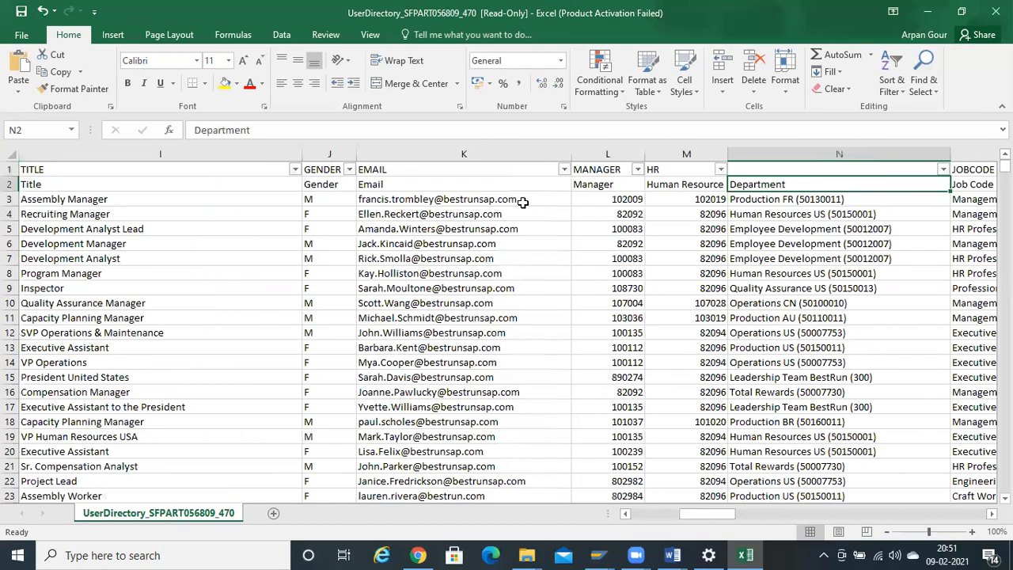
key(Right)
key(Right)
key(Right)
key(Right)
key(Right)
key(Right)
key(Right)
key(Right)
key(Right)
key(Right)
key(Right)
key(Right)
key(Right)
key(Right)
key(Right)
key(Right)
key(Right)
key(Right)
key(Right)
key(Right)
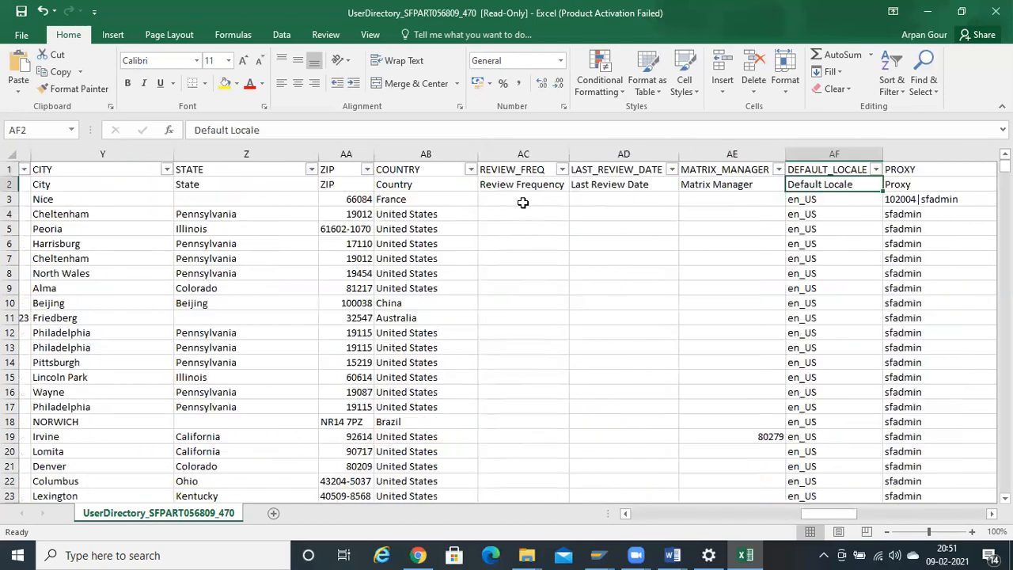
key(Right)
key(Right)
key(Right)
key(Right)
key(Right)
key(Left)
key(Left)
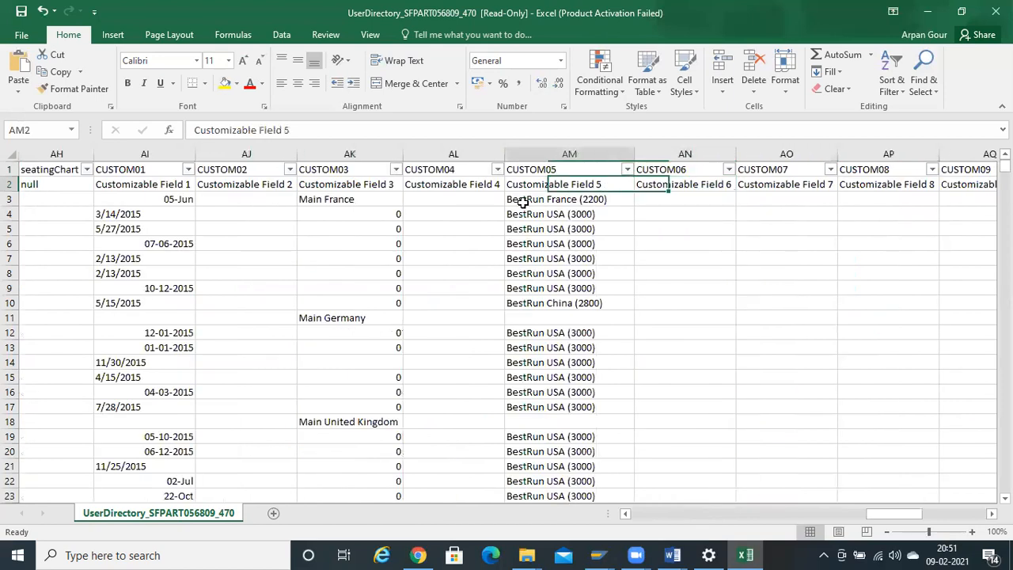
key(Right)
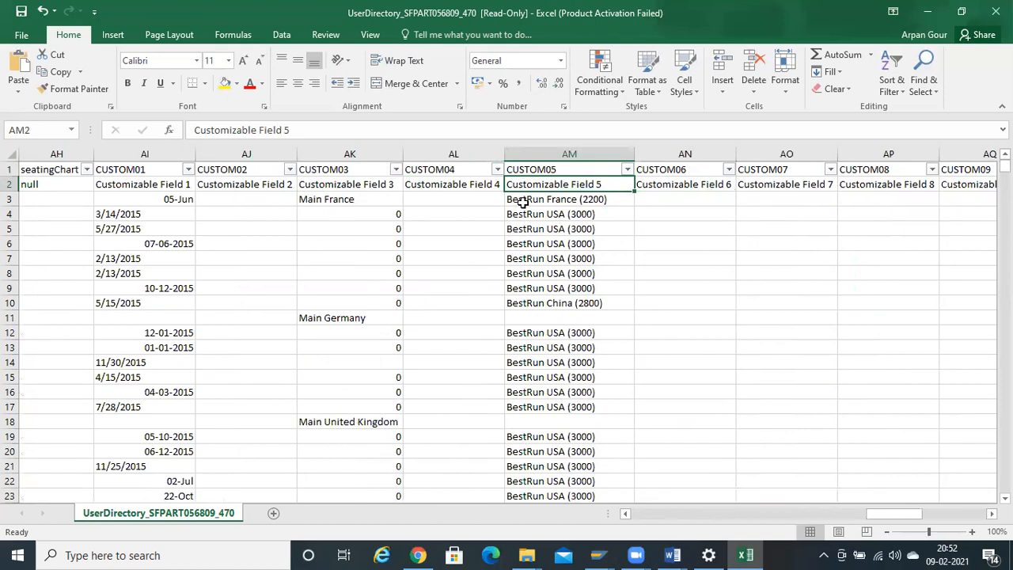
text(Legal)
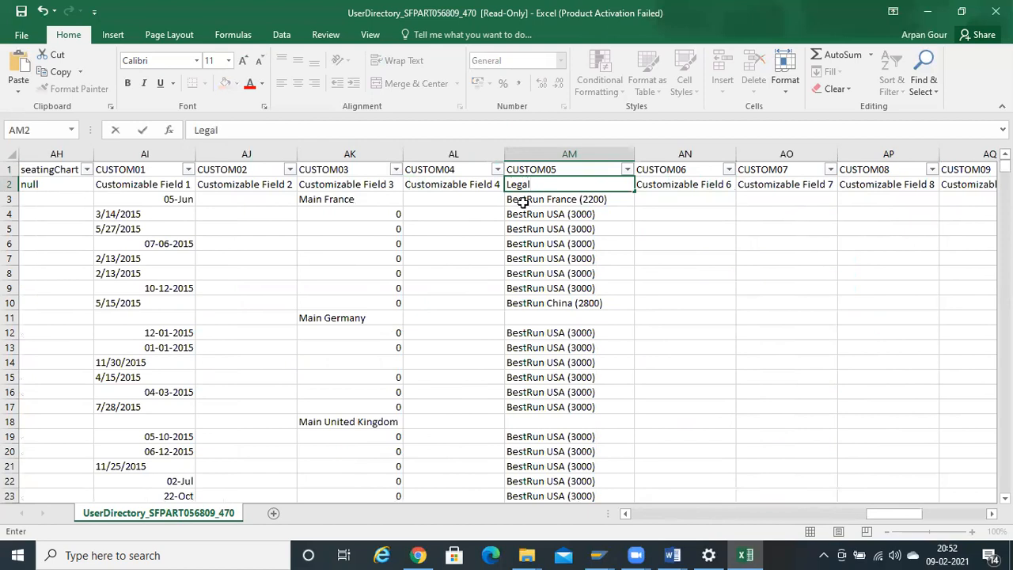
key(Up)
key(Right)
key(Left)
key(Left)
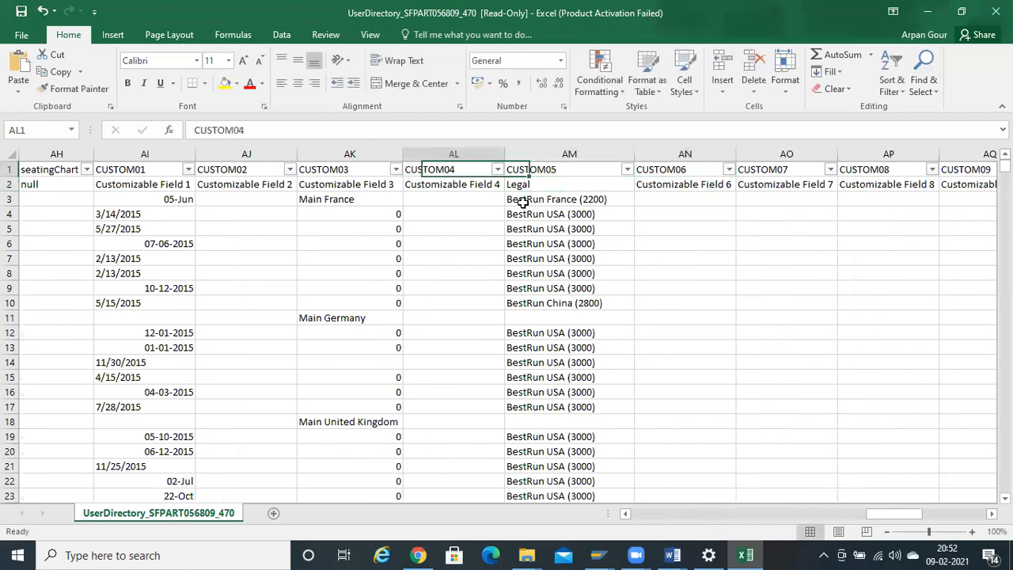
key(Right)
key(ctrl+z)
key(Down)
key(Up)
key(Home)
key(Down)
key(Down)
- Delete every user row from row 4 downward, keeping only the sample user in row 3
key(ctrl+shift+Down)
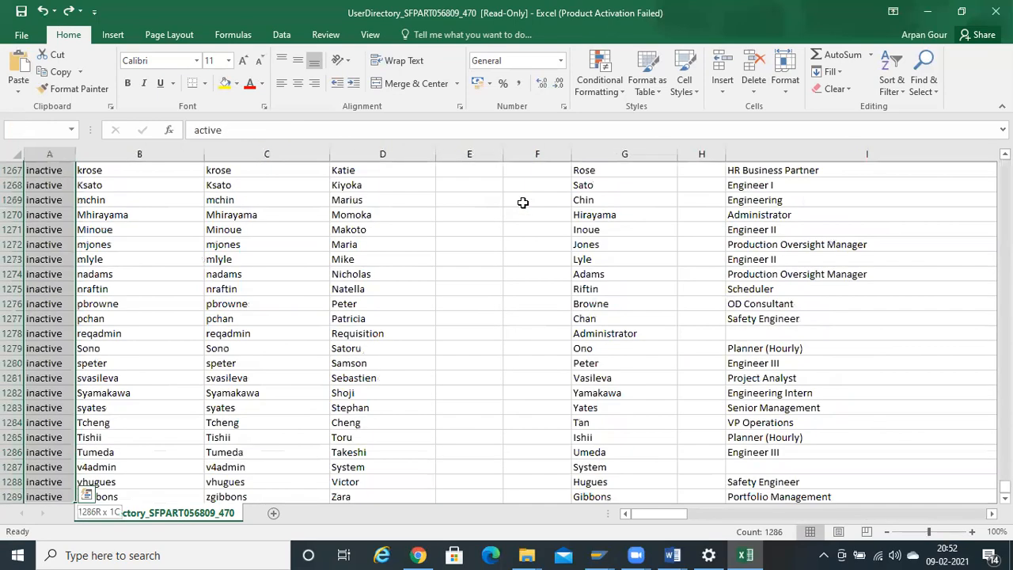
key(shift+Right)
key(shift+Right)
key(shift+Right)
key(shift+Right)
key(shift+Right)
key(shift+Right)
key(shift+Right)
key(shift+Right)
key(shift+Right)
key(shift+Right)
key(shift+Right)
key(shift+Right)
key(shift+Right)
key(shift+Right)
key(shift+Right)
key(shift+Right)
key(shift+Right)
key(shift+Right)
key(shift+Right)
key(shift+Right)
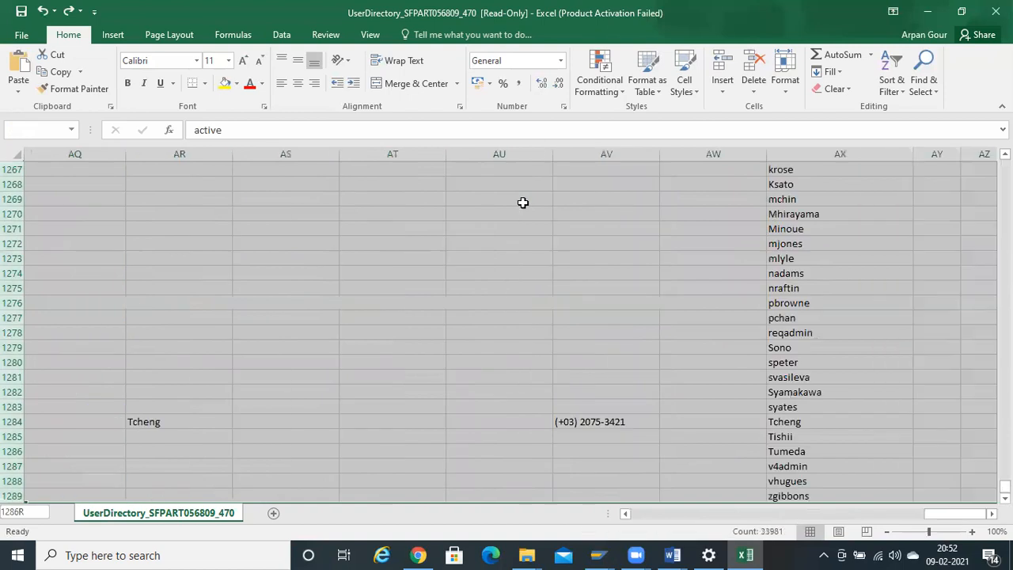
key(ctrl+BackSpace)
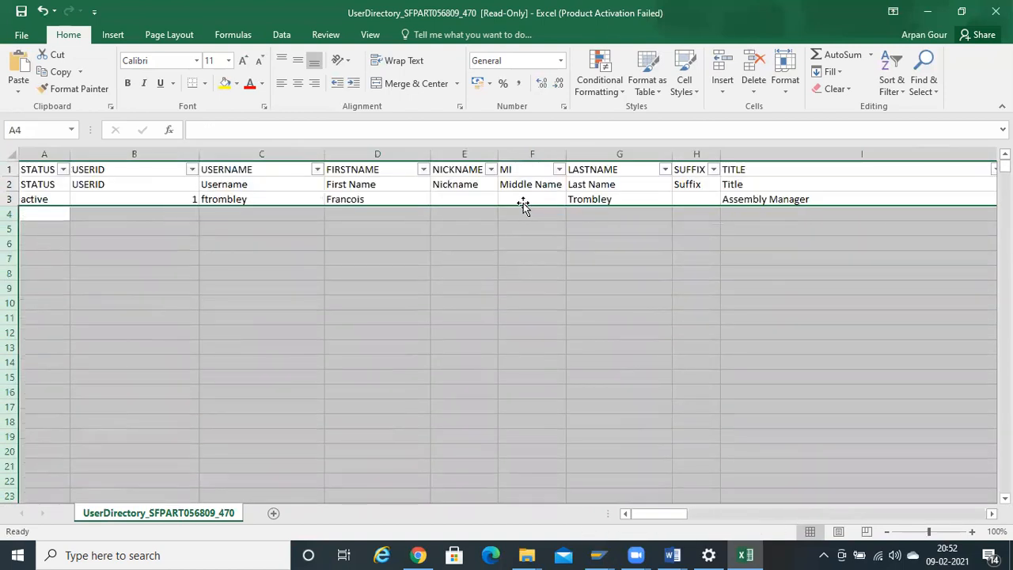
key(Up)
key(Down)
key(Up)
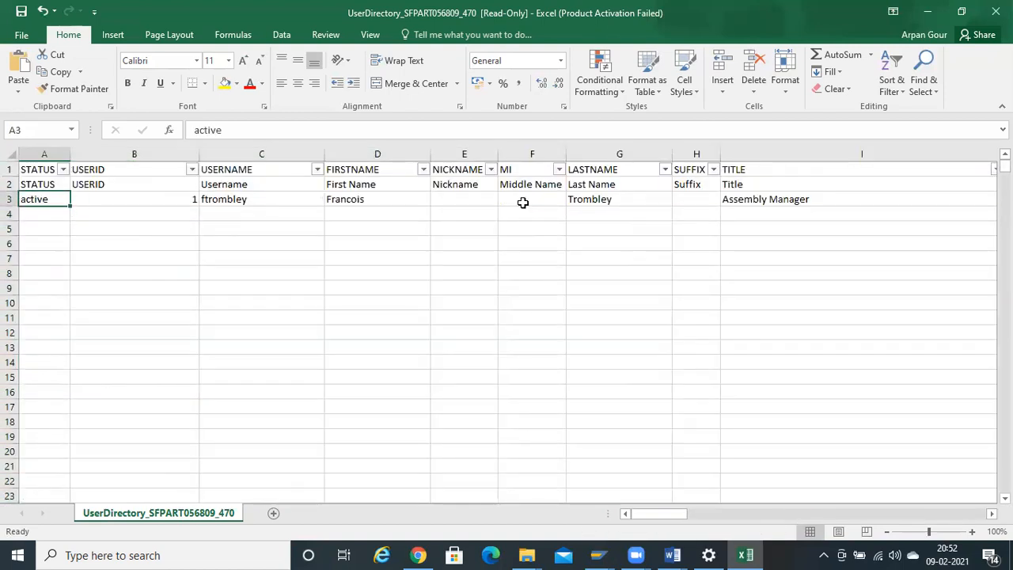
- Copy the 'active' status from row 3 into row 4's STATUS cell
key(ctrl+c)
key(Down)
key(Up)
key(Right)
key(Right)
key(Left)
key(Left)
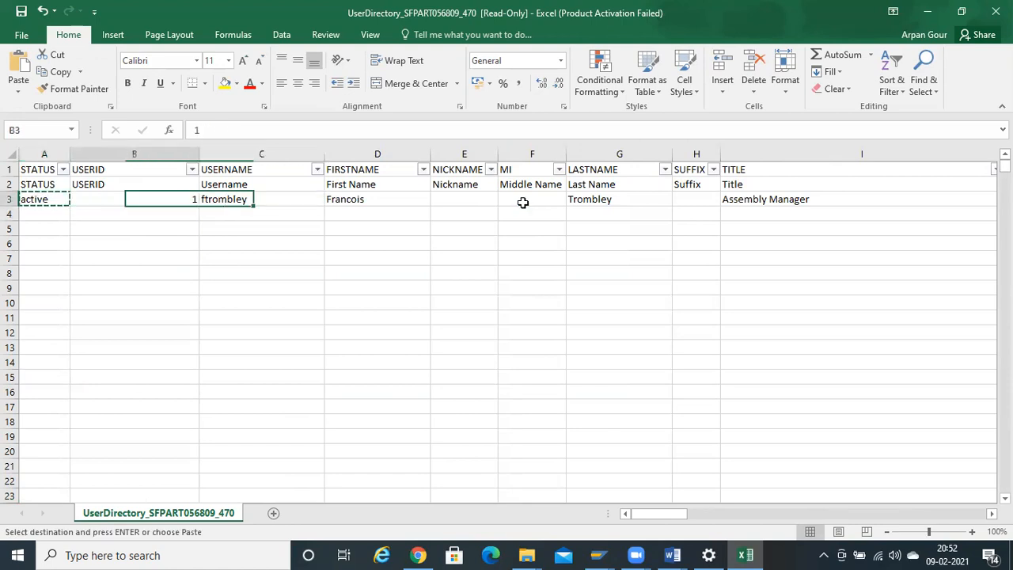
key(Down)
key(ctrl+v)
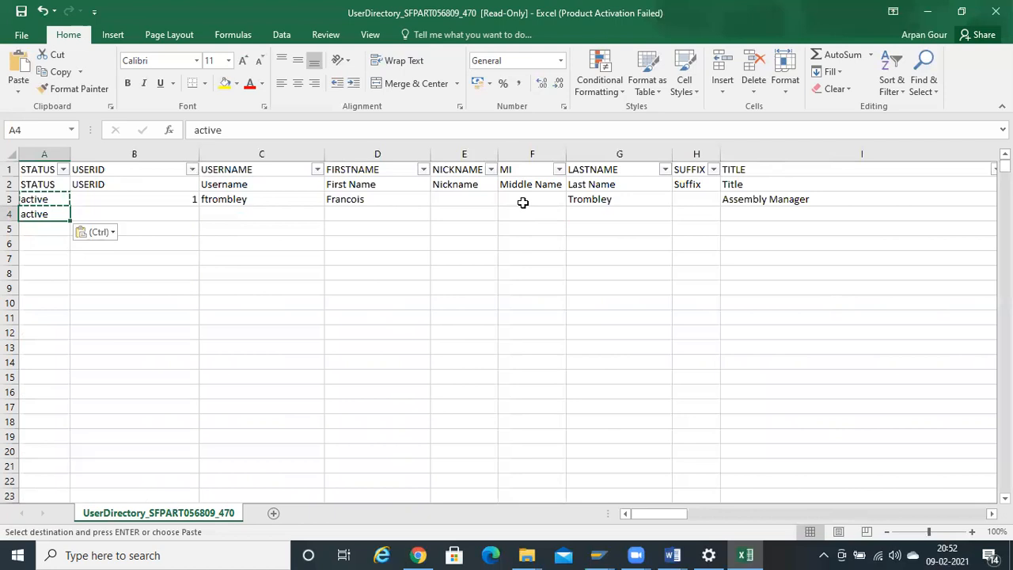
key(Right)
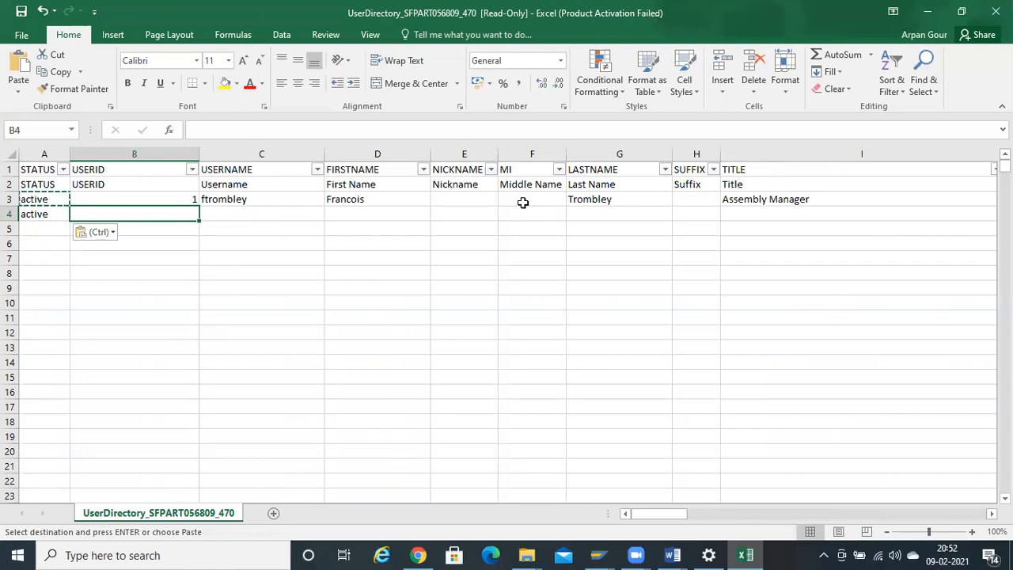
- Enter the new admin user ID in B4, discarding a stray '10000' typed below
text(AD)
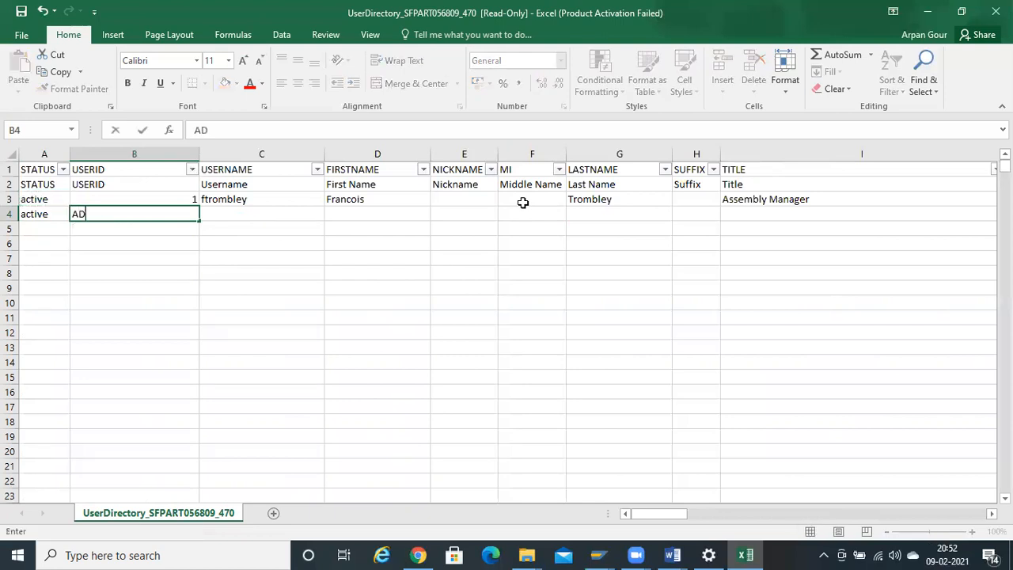
text(MINMG)
key(Tab)
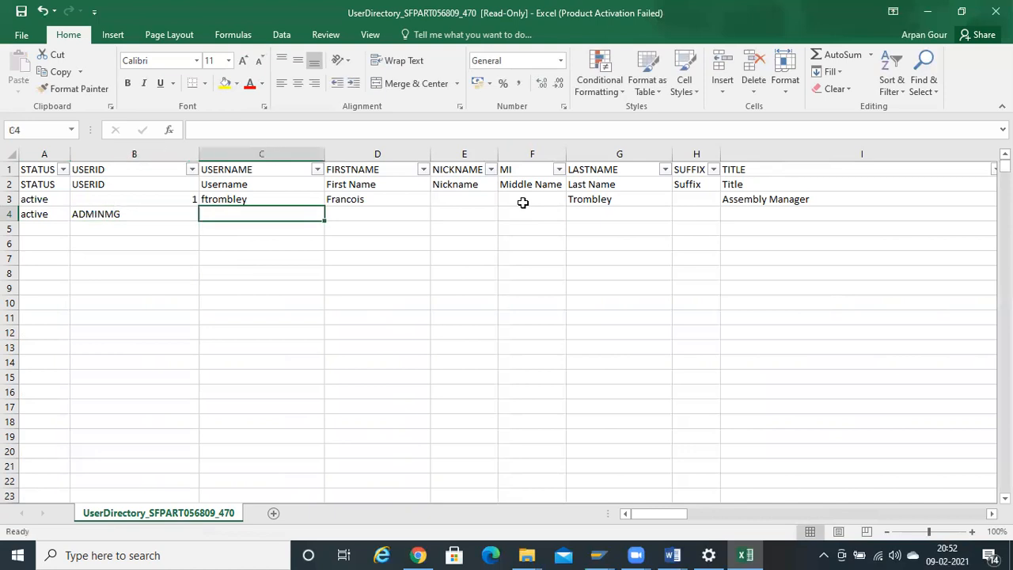
key(Left)
key(ctrl+c)
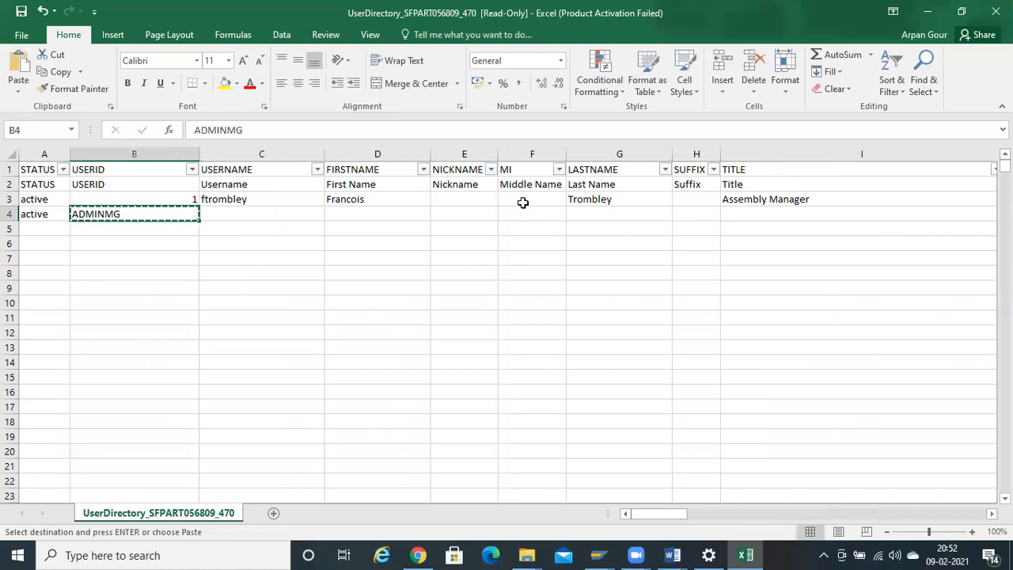
key(Down)
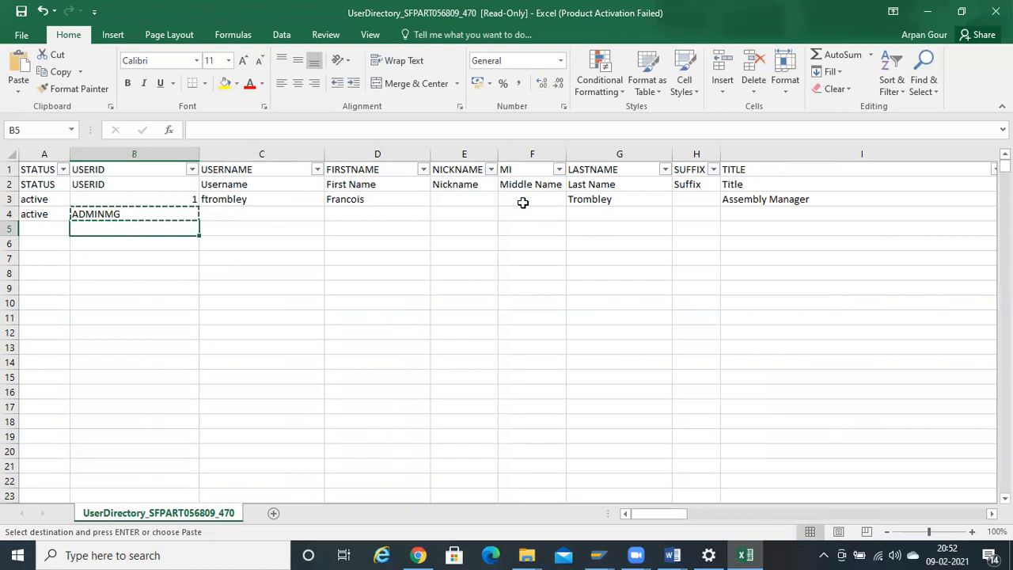
text(10000)
key(BackSpace)
key(BackSpace)
key(BackSpace)
key(BackSpace)
key(BackSpace)
key(Up)
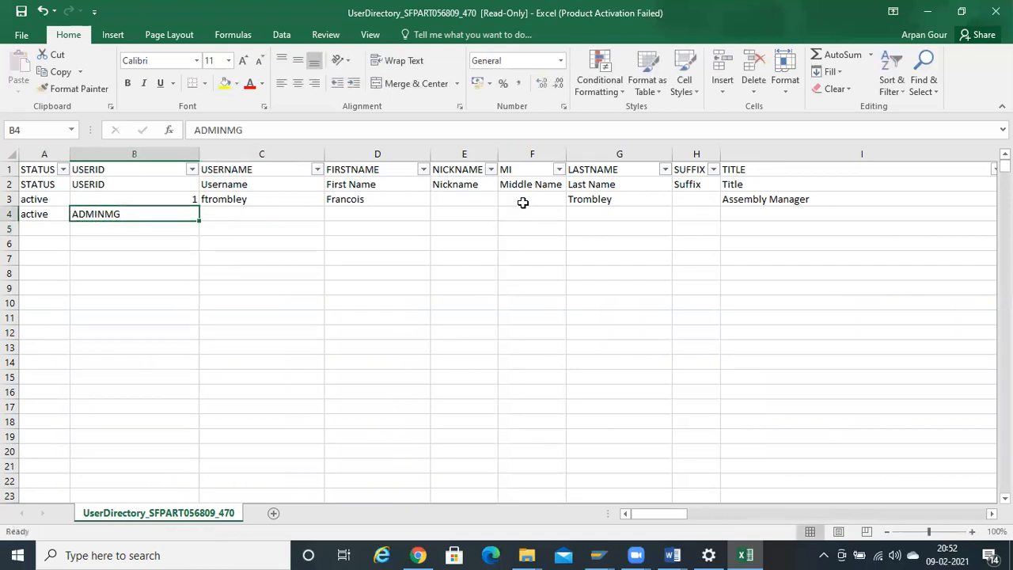
- Copy the user ID from B4 into C4 as the username
key(Right)
key(Up)
key(Down)
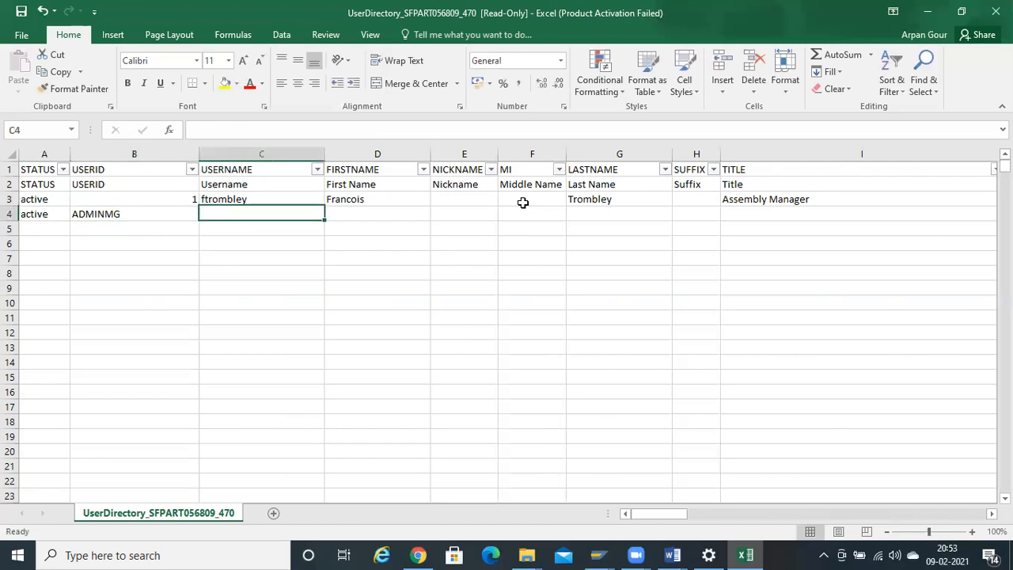
key(Left)
key(ctrl+c)
key(Right)
key(ctrl+v)
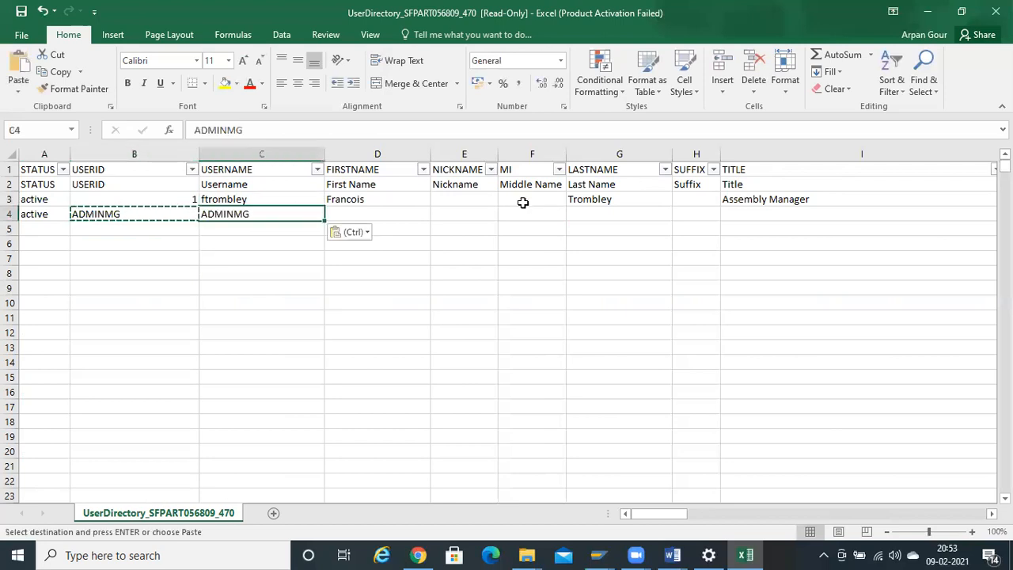
key(Right)
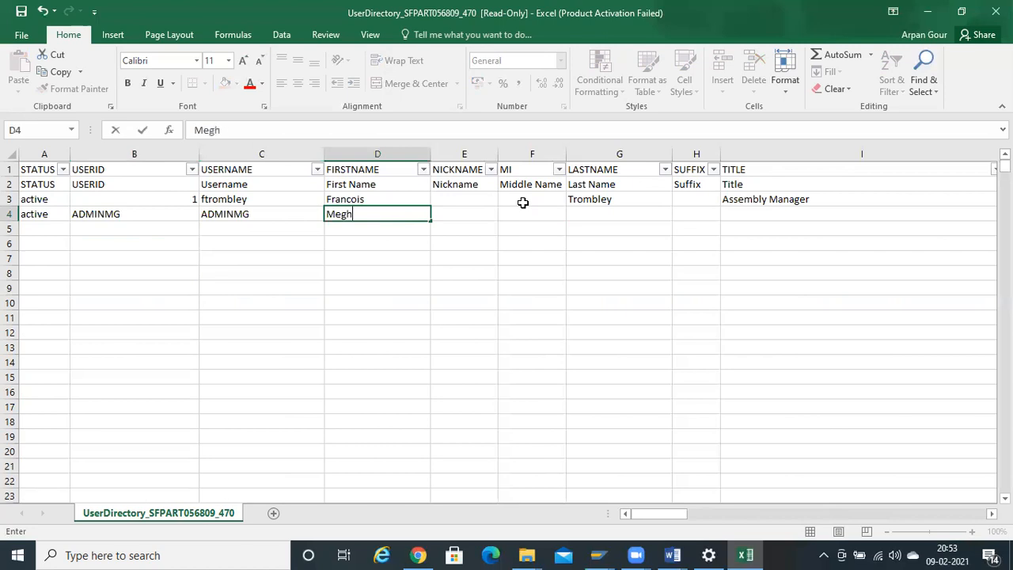
- Fill in the user's first and last names, and enter 'Senior Consultant' as the title in I4
key(Right)
key(Right)
key(Right)
key(Right)
key(Left)
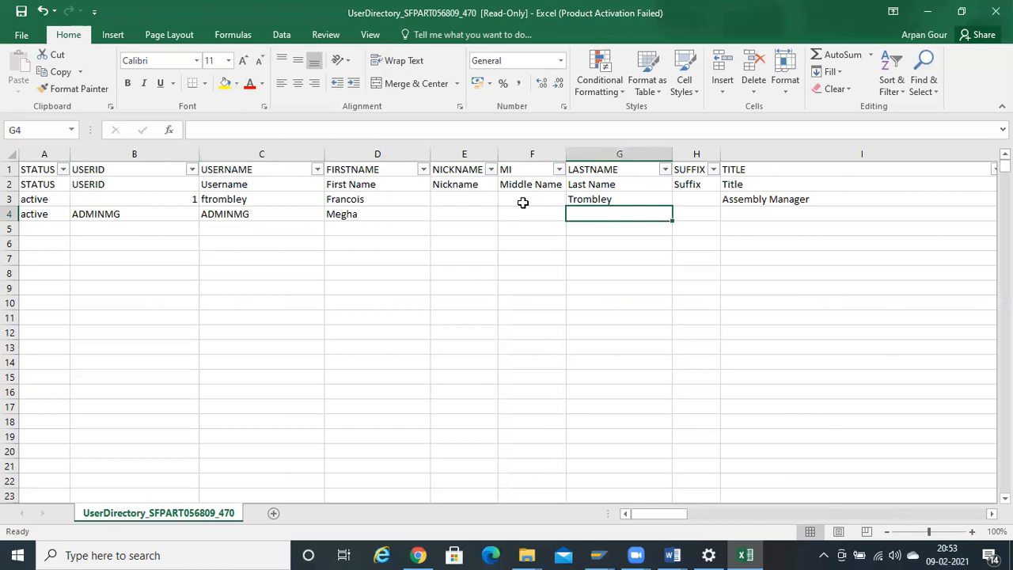
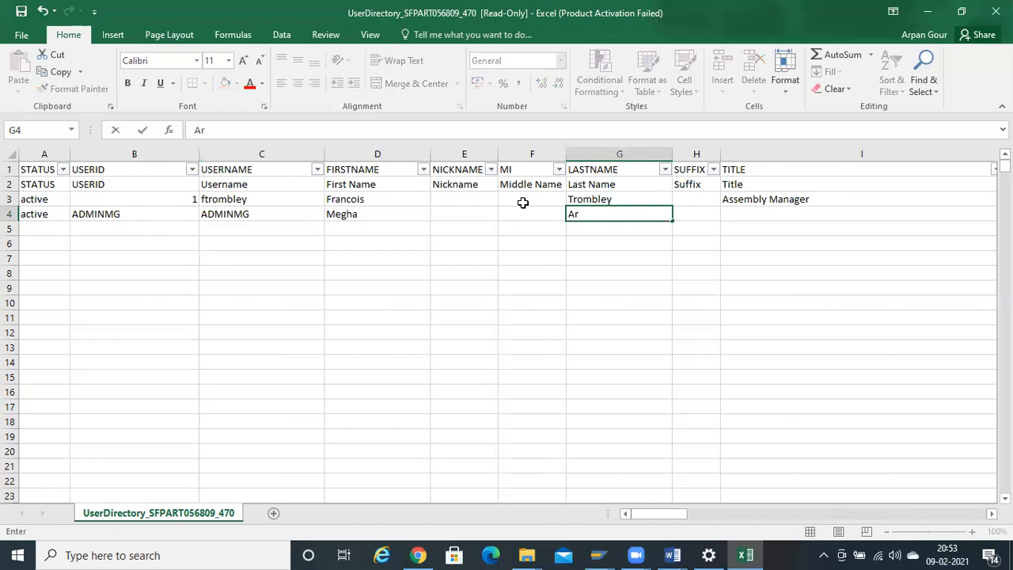
key(Tab)
key(Right)
key(Right)
key(Left)
key(Left)
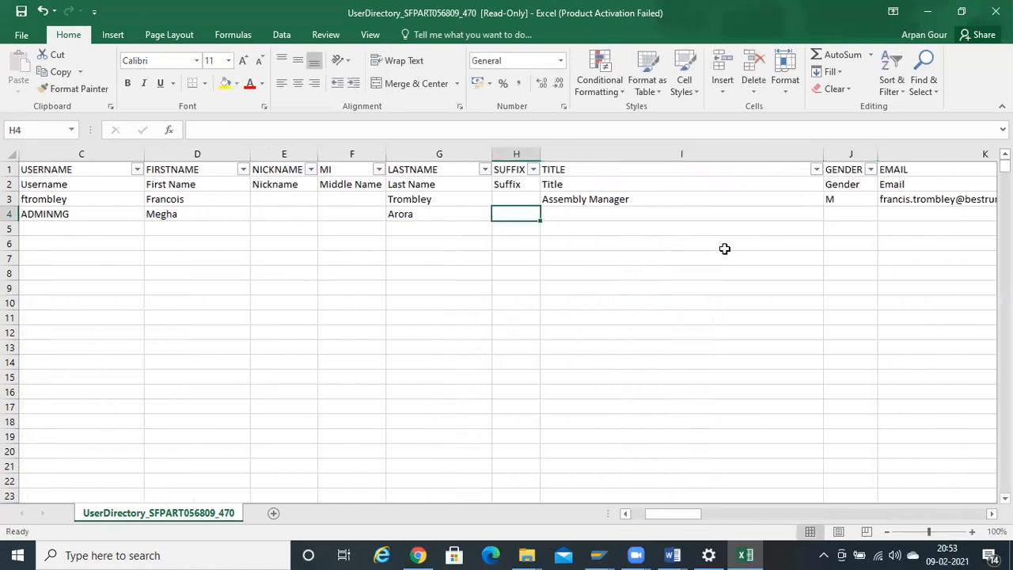
key(Right)
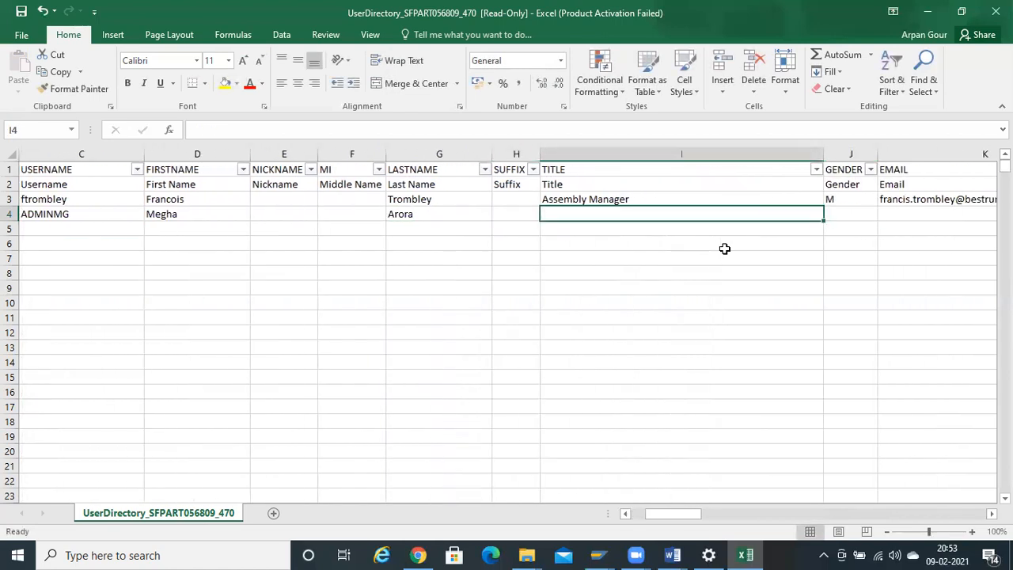
text(S)
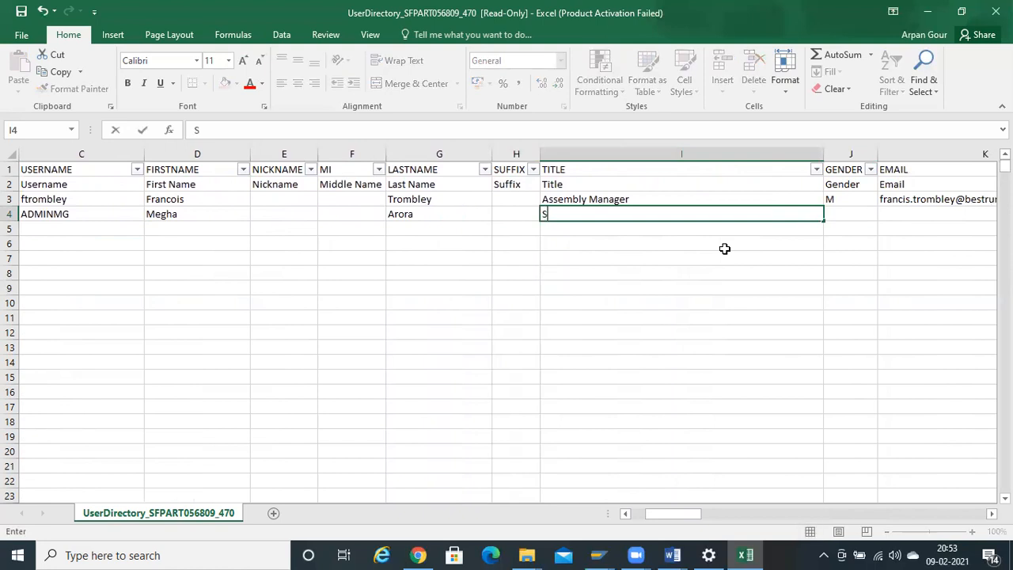
text(enior Consultant)
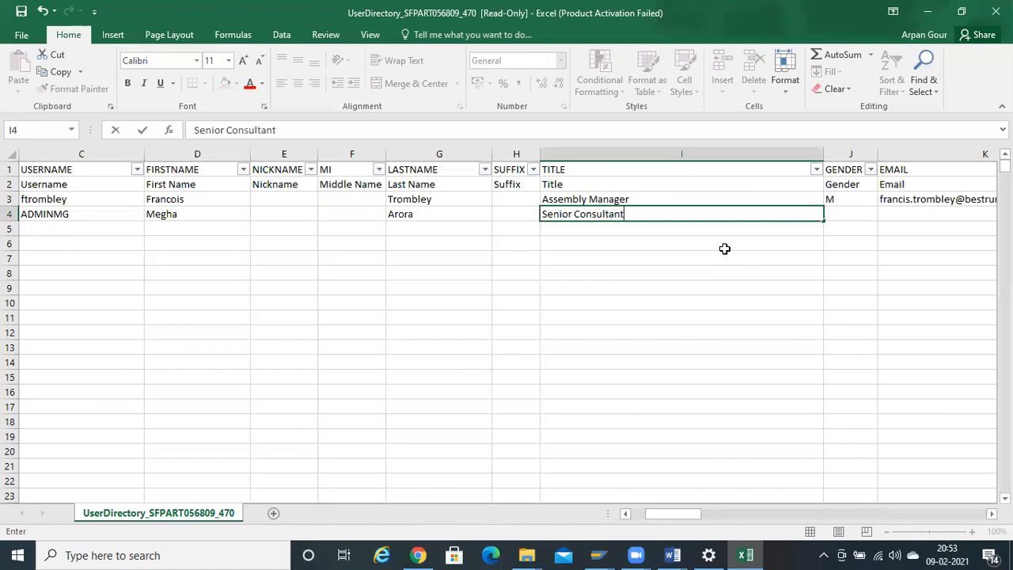
key(Tab)
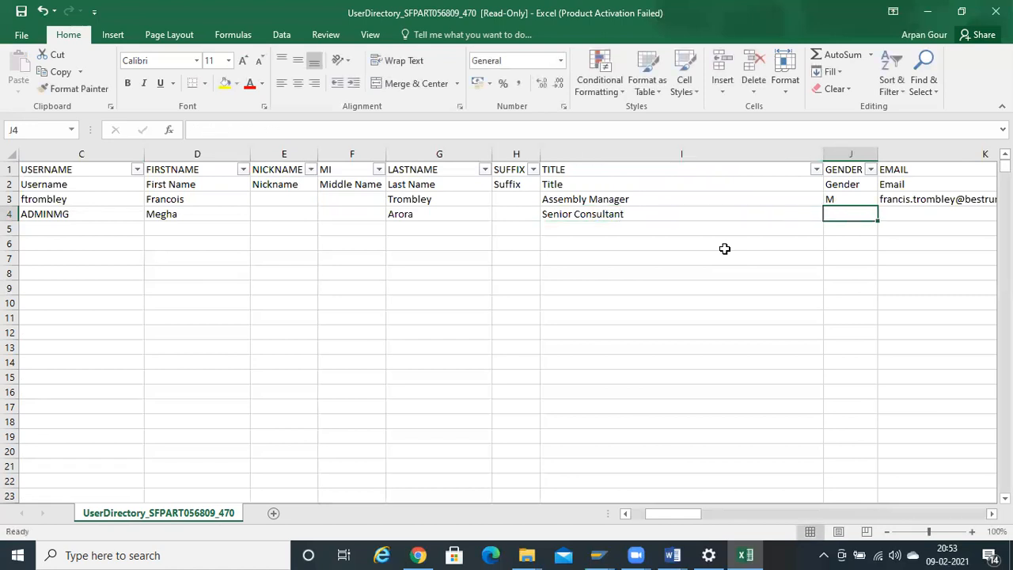
- Enter gender F in J4 and the user's e-mail address in K4
text(F)
key(Tab)
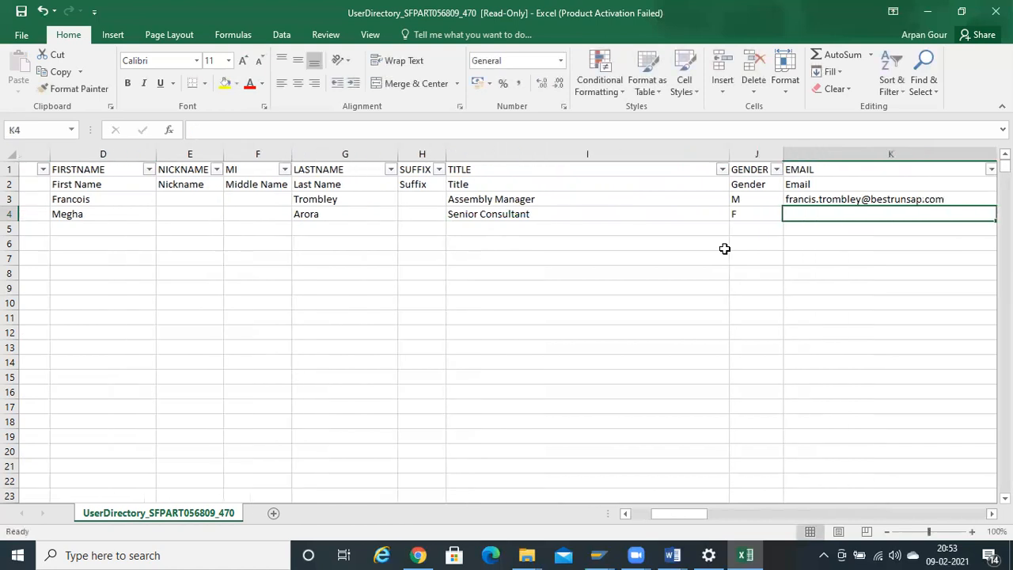
scroll(724, 249, right, 3)
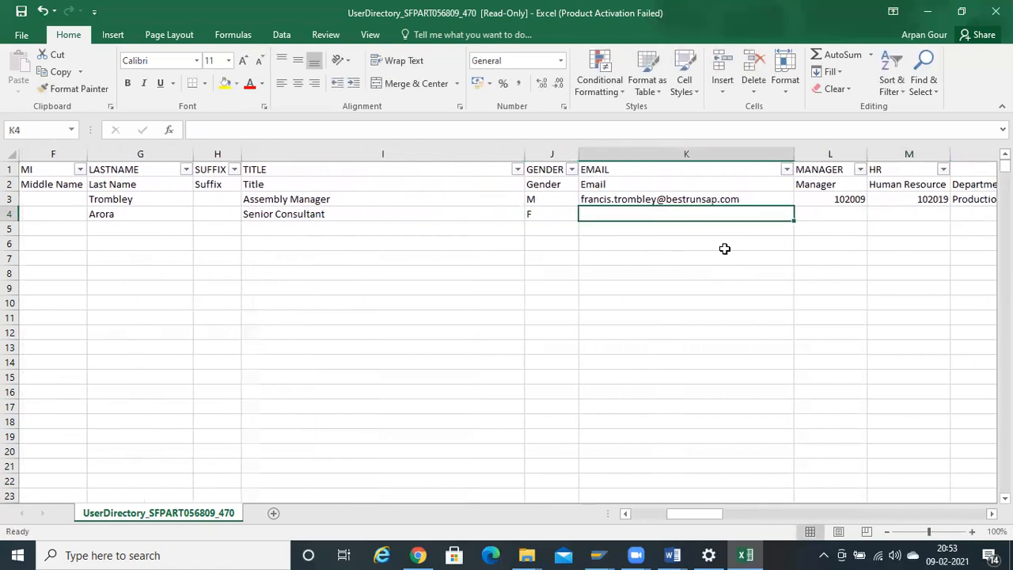
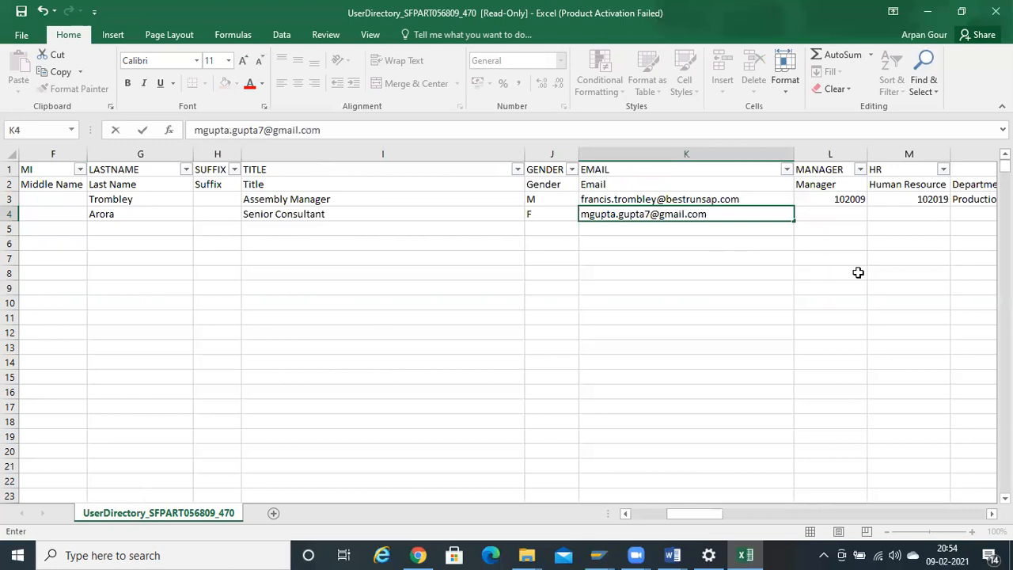
key(Tab)
key(Tab)
- Fill L4 with NO_MANAGER and M4 with NO_HR as placeholders
key(Left)
key(Up)
key(Down)
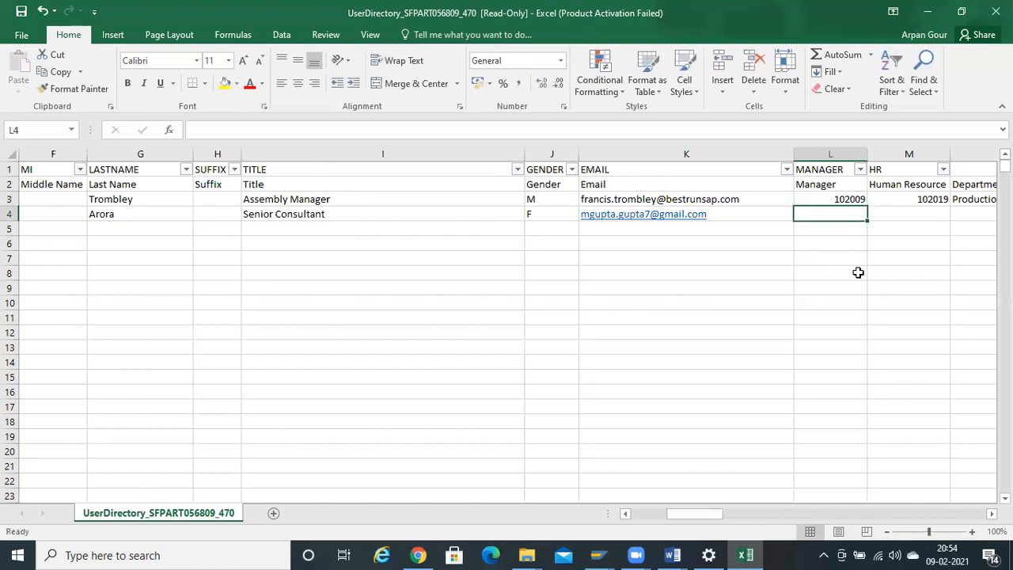
text(NO_)
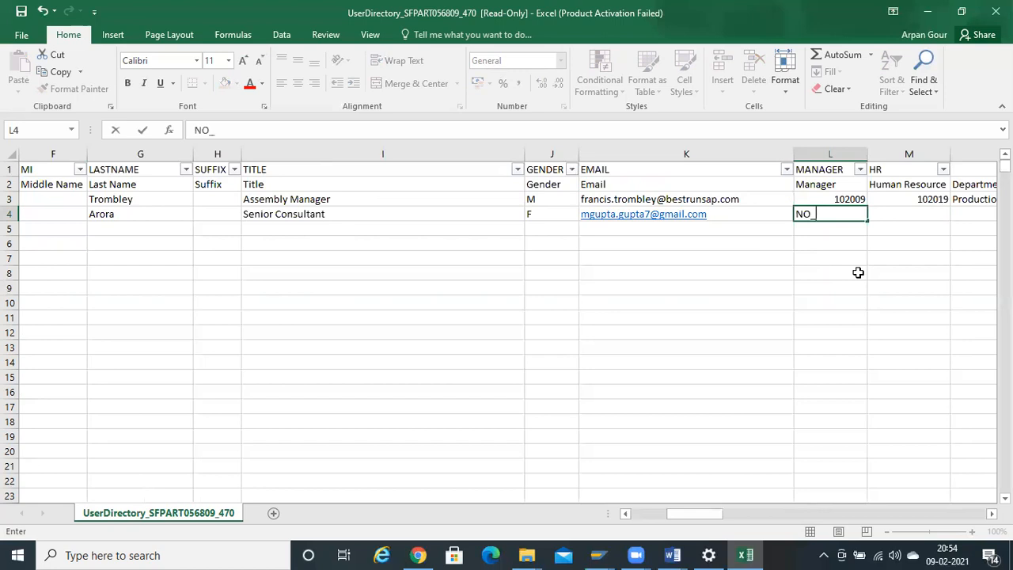
text(MANAGER)
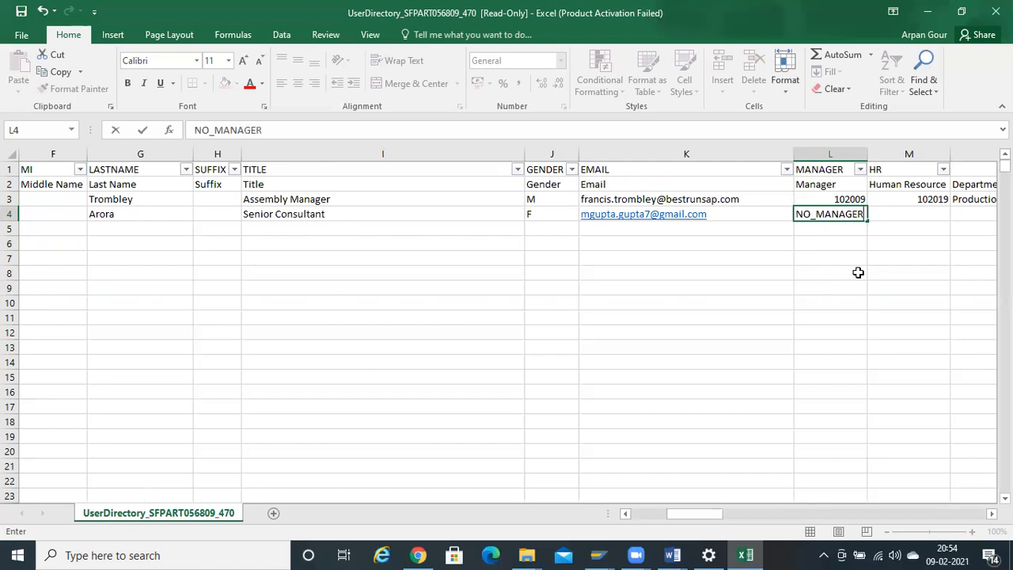
key(Tab)
key(Left)
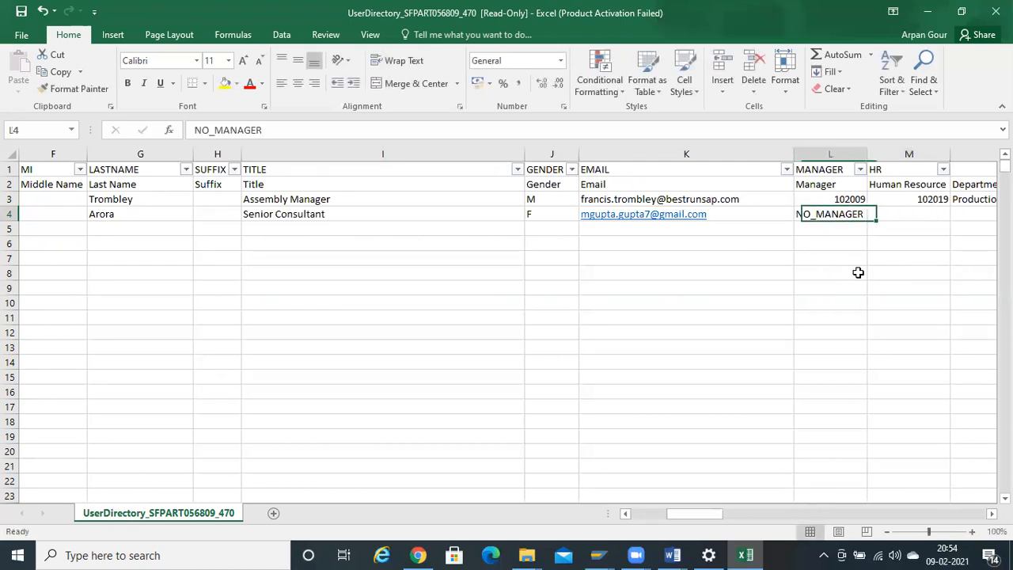
key(Right)
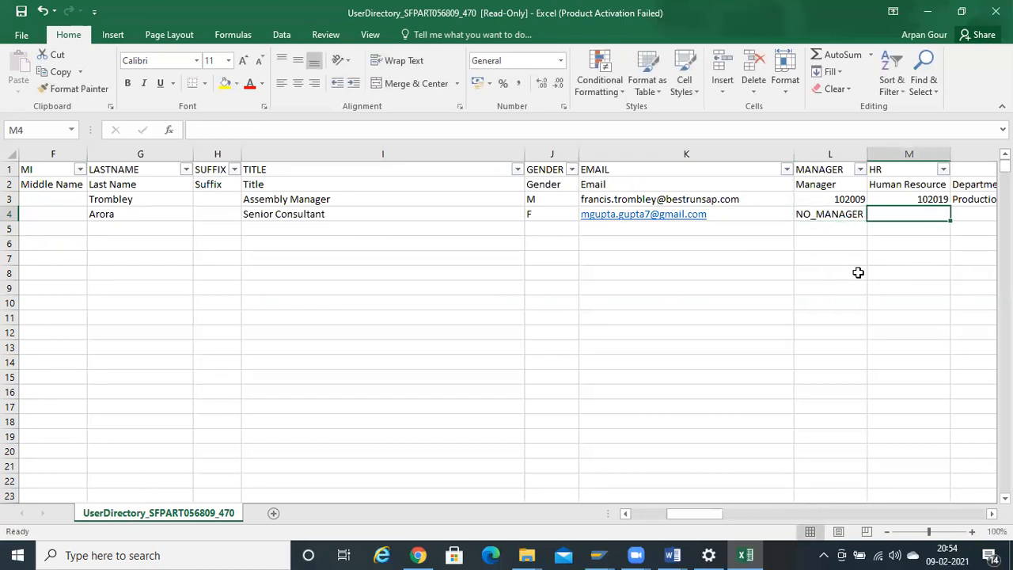
text(NO_HR)
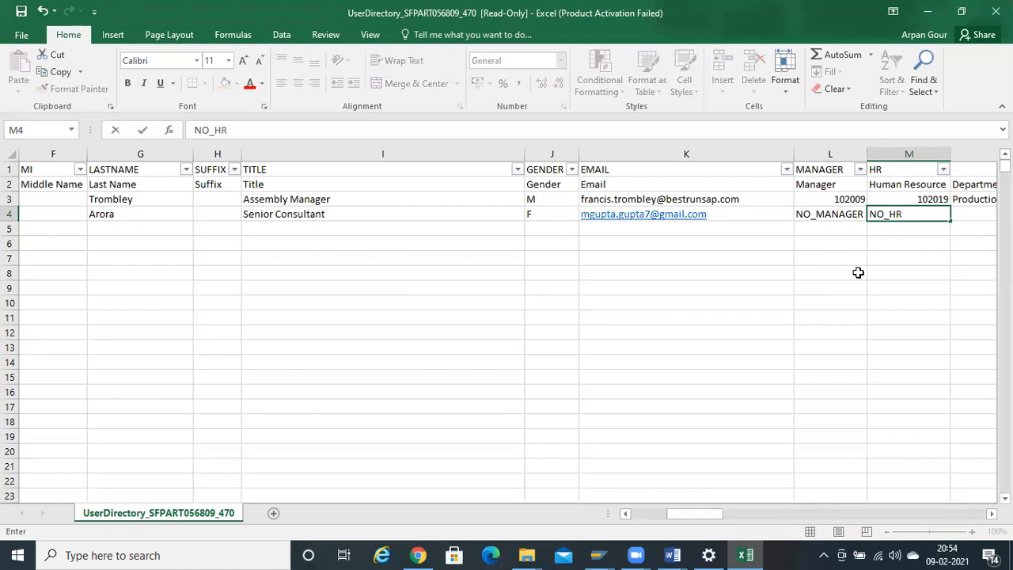
key(Right)
- Enter NO_JOBCODE as the job code in O4
key(Right)
key(Left)
key(Right)
key(Right)
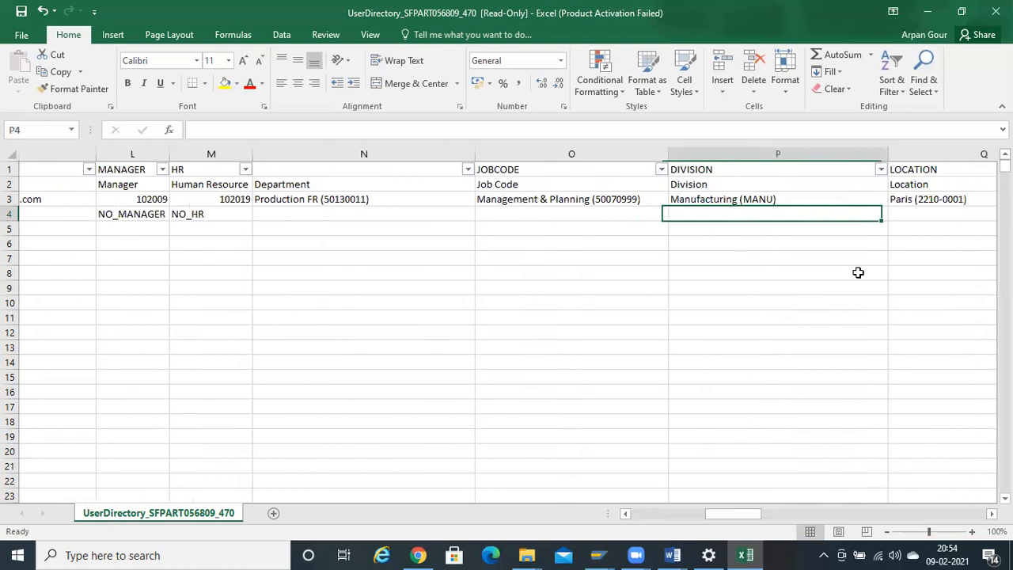
key(Left)
key(Left)
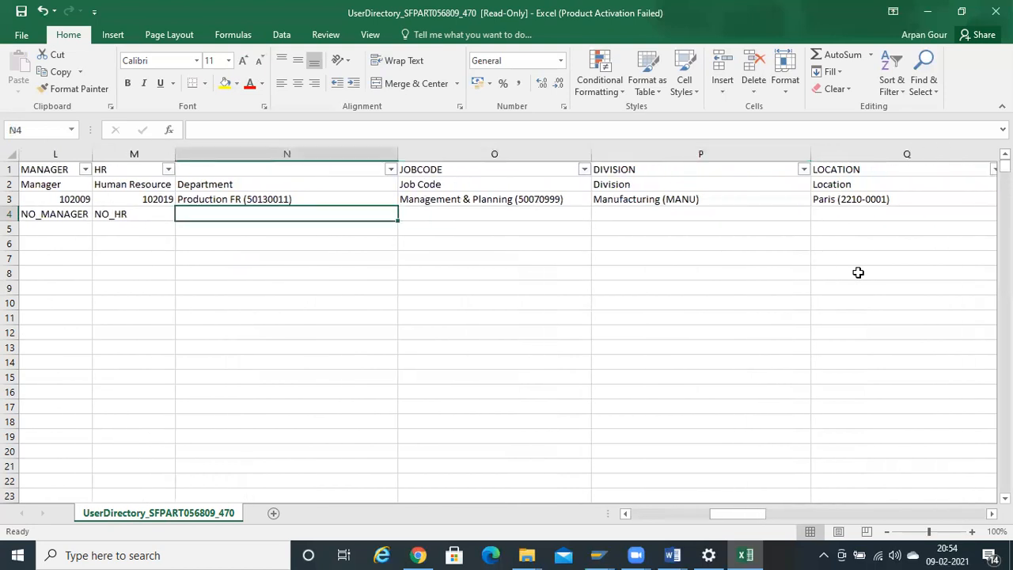
key(Right)
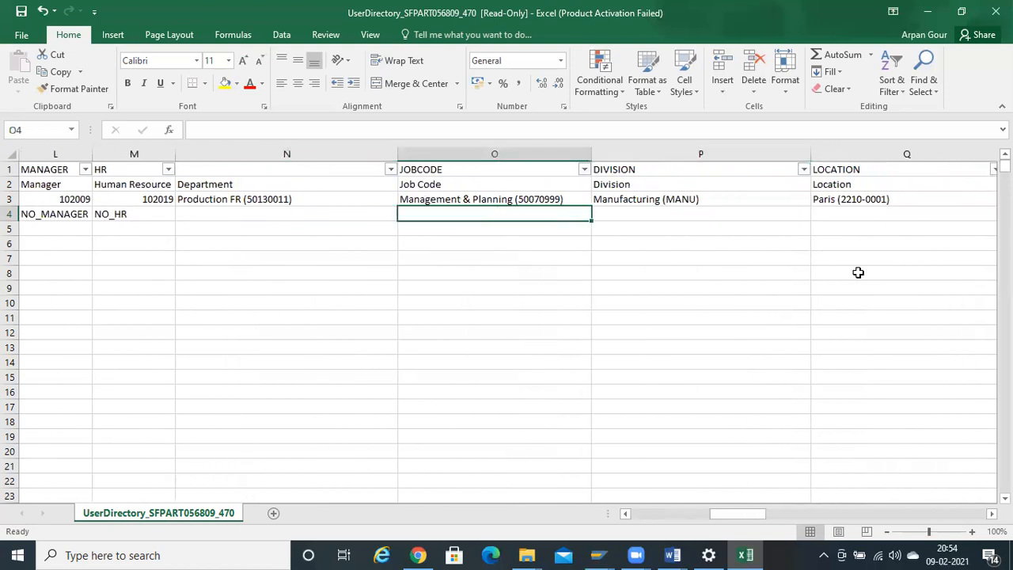
text(NO_JOB)
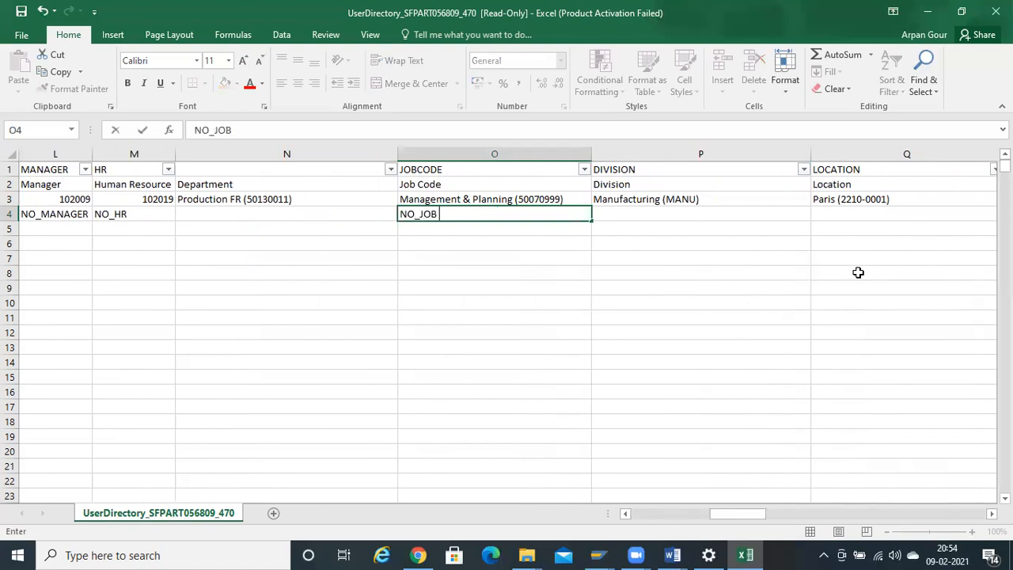
text(CODE)
key(Tab)
- Review the manager and job code entries against the Manager and Job Code labels in row 2
key(Left)
key(Left)
key(Left)
key(Right)
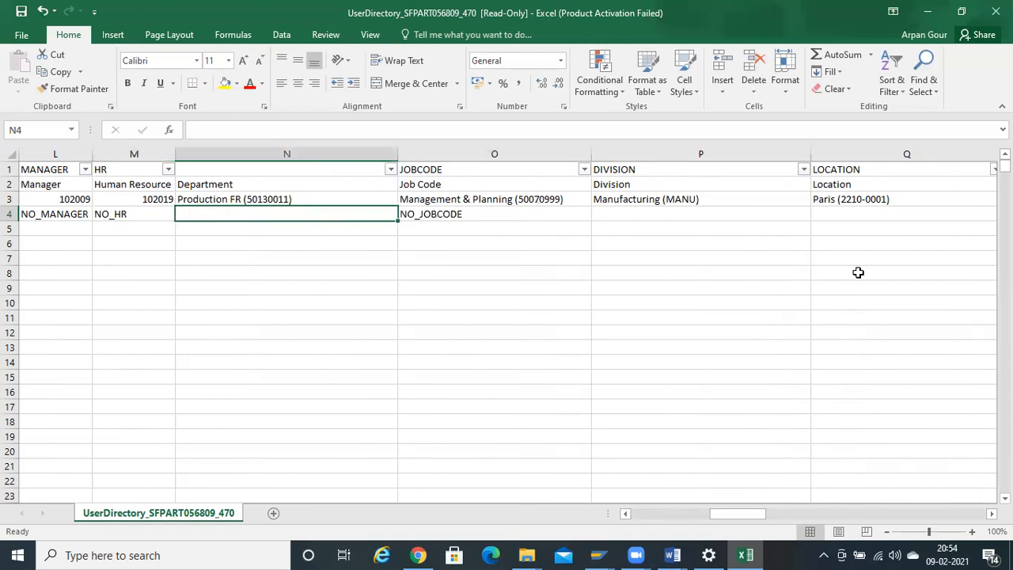
key(Right)
key(Right)
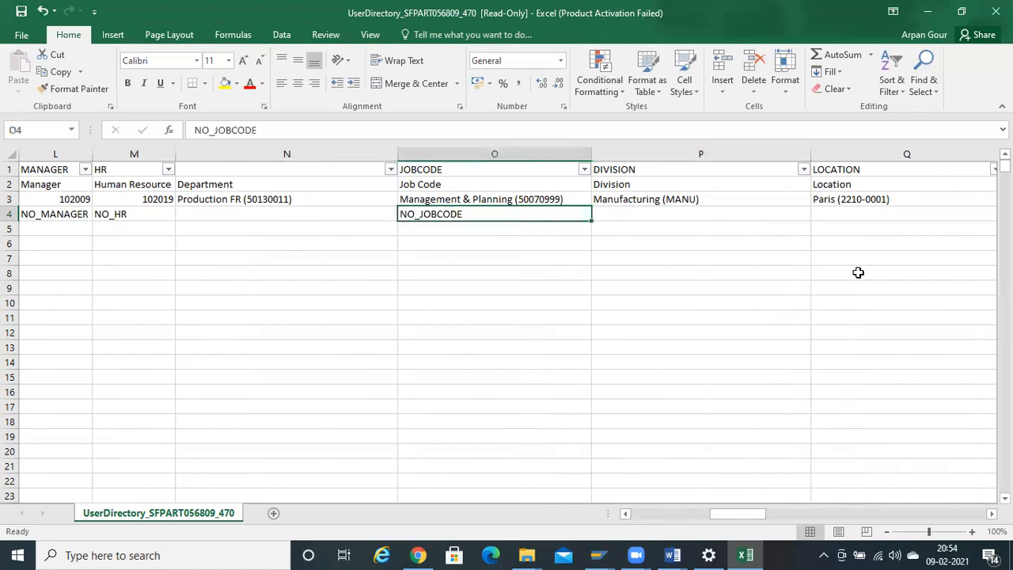
key(Left)
key(Left)
key(Left)
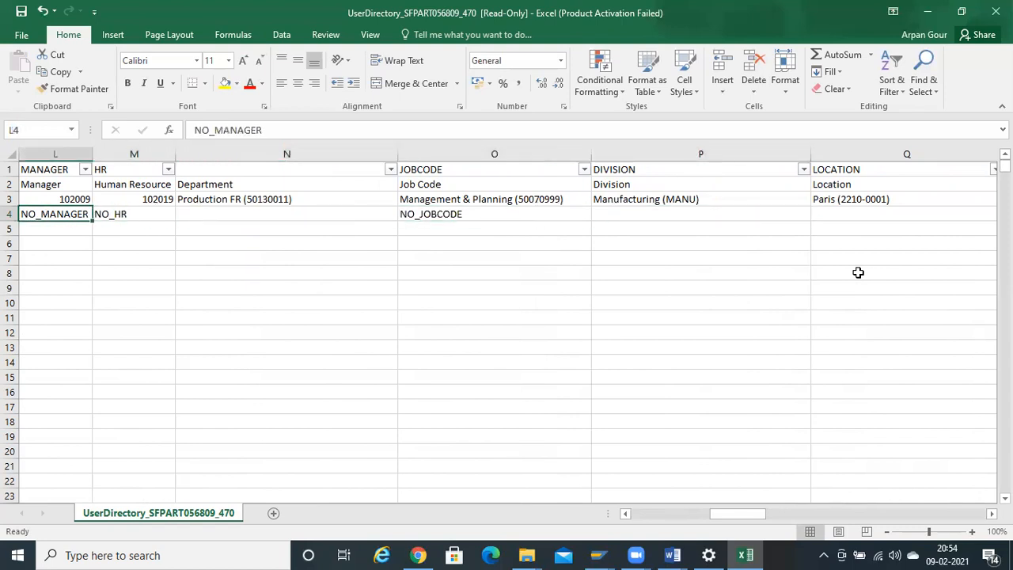
scroll(858, 272, left, 1)
key(Right)
key(Left)
key(Up)
key(Up)
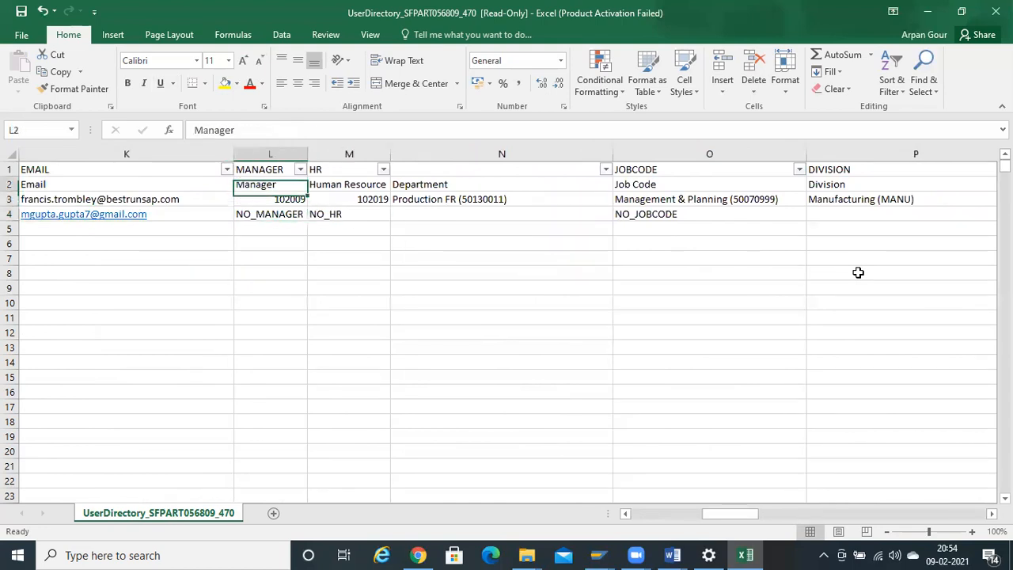
key(Right)
key(Right)
key(Right)
key(Right)
scroll(858, 273, right, 1)
key(Left)
key(Down)
key(Down)
- Copy the Europe/Paris time zone from R3 into the admin's R4
key(Right)
key(Right)
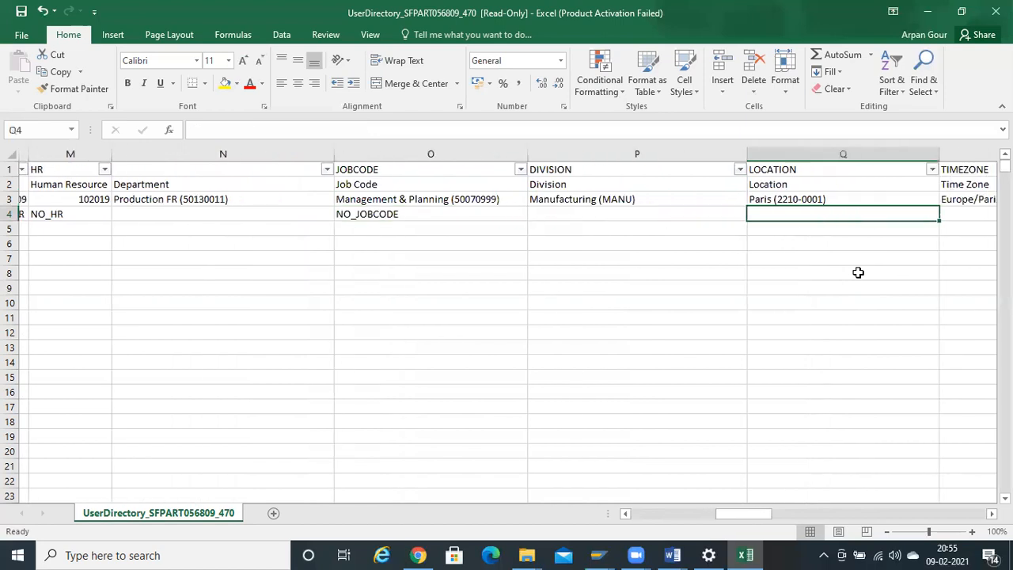
key(Right)
key(Right)
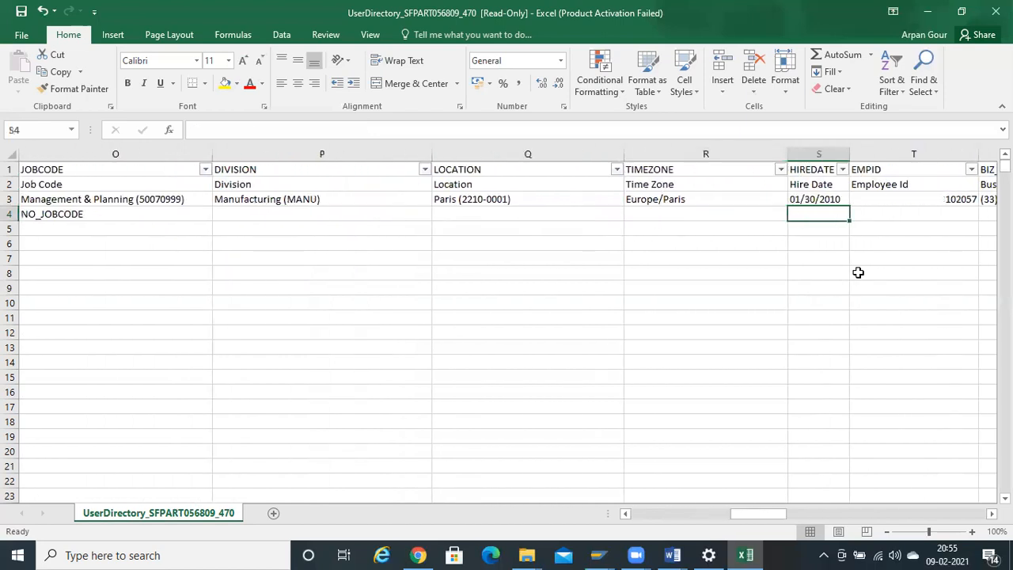
key(Left)
key(Up)
key(ctrl+c)
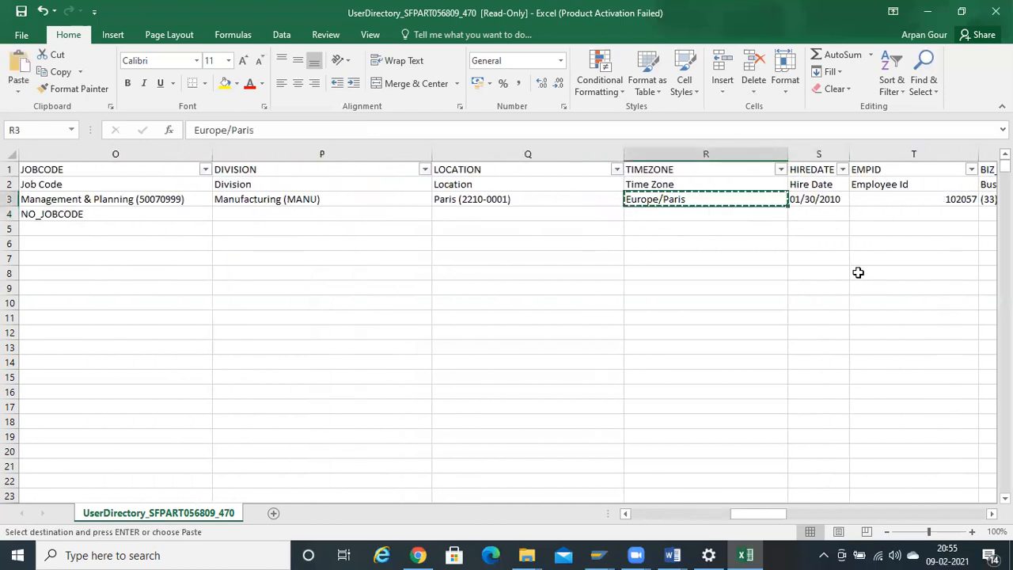
key(Down)
key(ctrl+v)
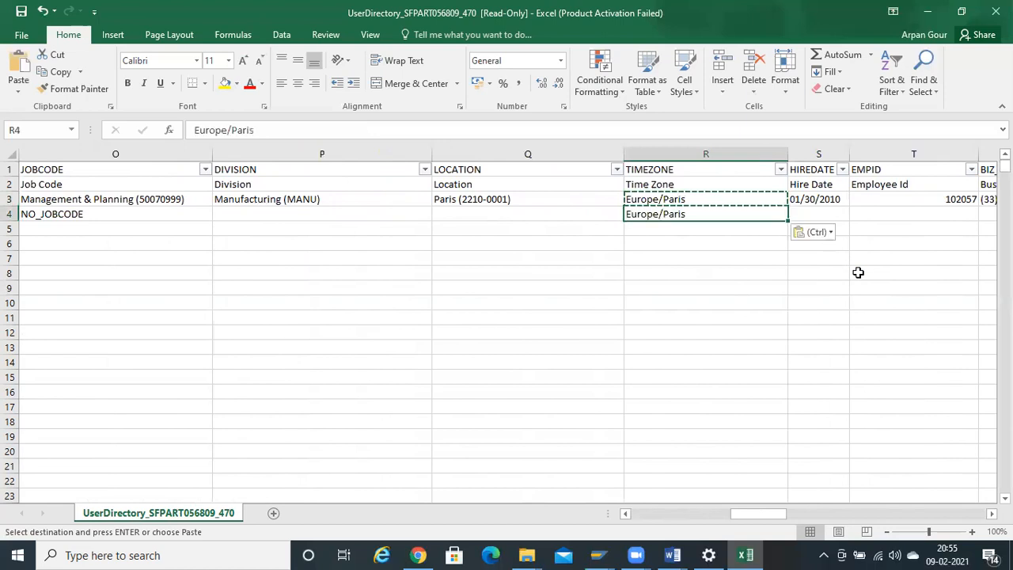
- Copy the user ID ADMINMG from B4 into the Employee Id cell T4
key(Right)
key(Right)
key(Right)
key(Right)
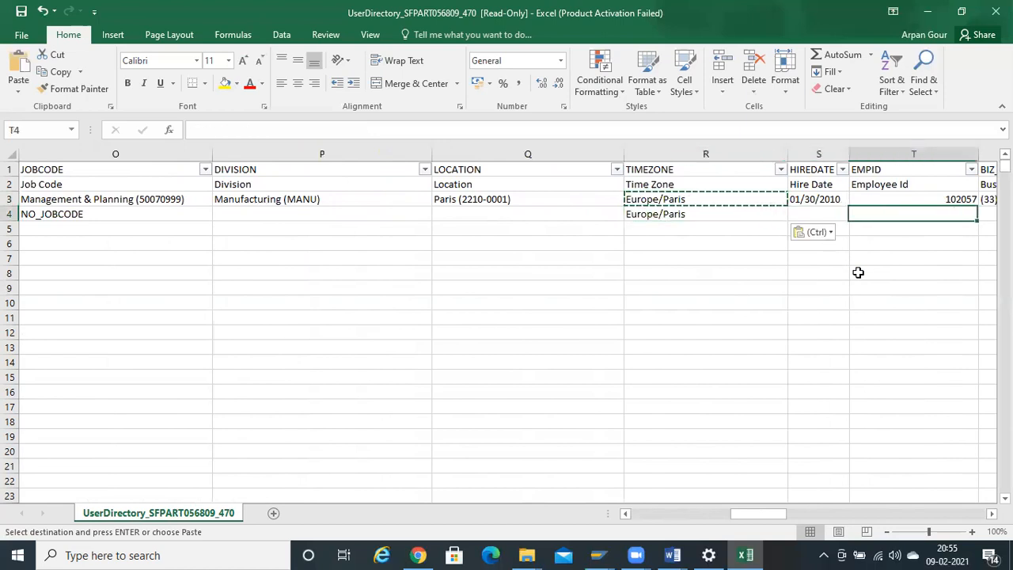
key(Left)
key(Left)
key(Left)
key(Right)
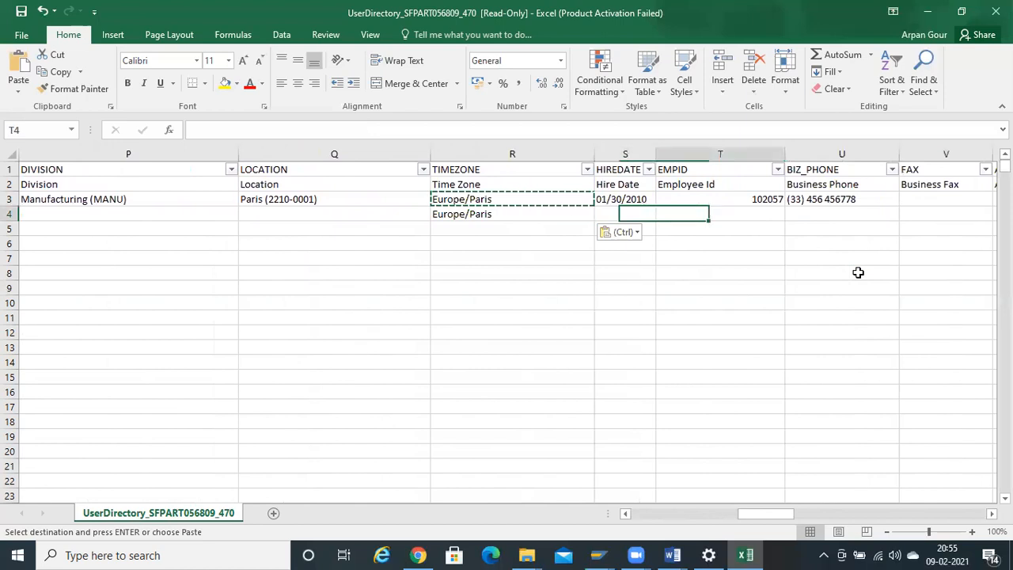
key(Left)
key(Right)
key(Left)
key(Left)
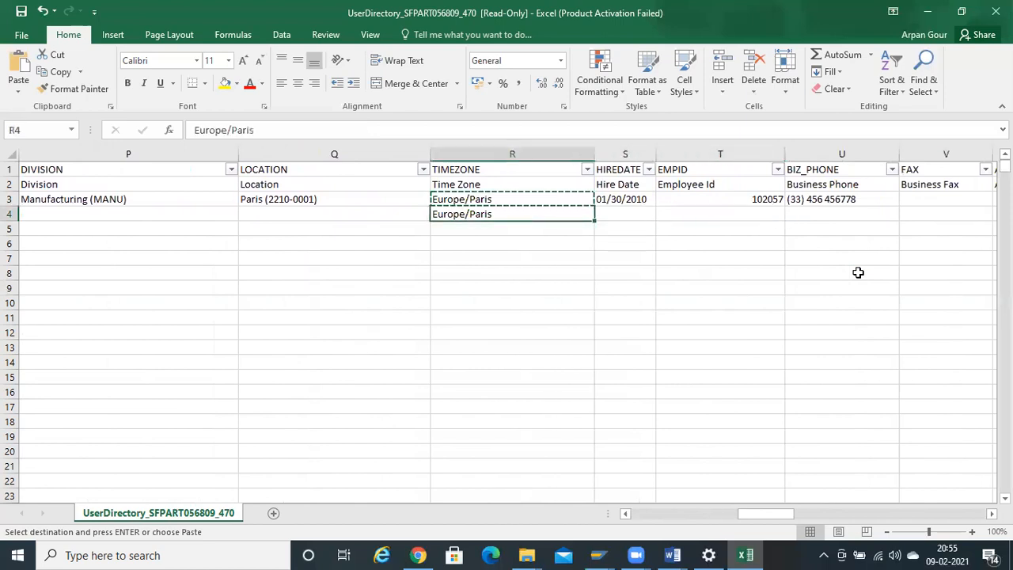
key(Home)
key(Right)
key(ctrl+c)
key(Right)
key(Right)
key(Right)
key(Right)
key(Right)
key(Right)
key(Right)
key(Right)
key(Right)
key(Right)
key(Right)
key(Right)
key(Right)
key(Right)
key(Right)
key(Right)
key(Right)
key(Right)
key(Right)
key(Right)
key(Right)
key(Right)
key(Right)
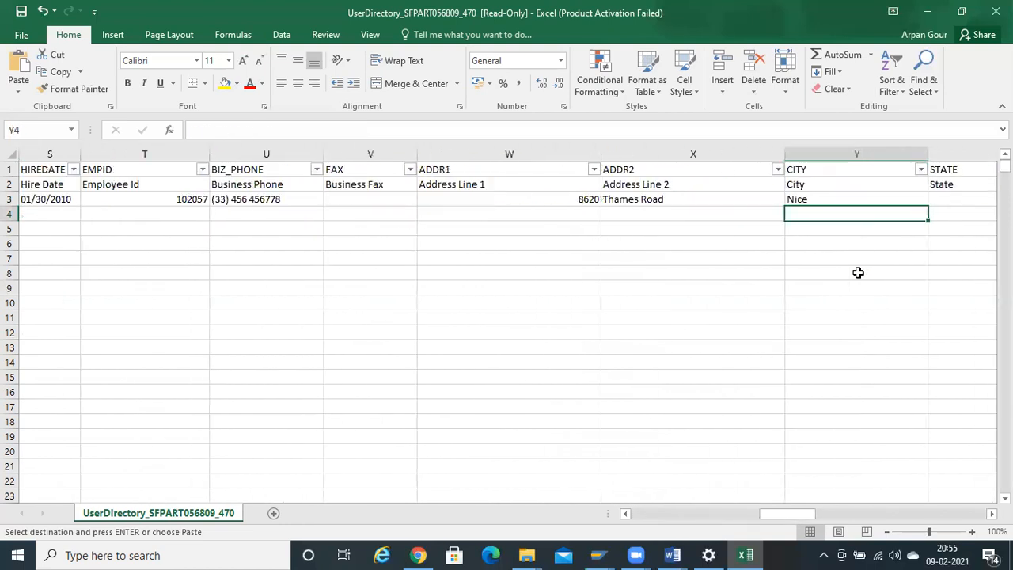
key(Left)
key(Left)
key(Left)
key(Left)
key(Left)
key(Left)
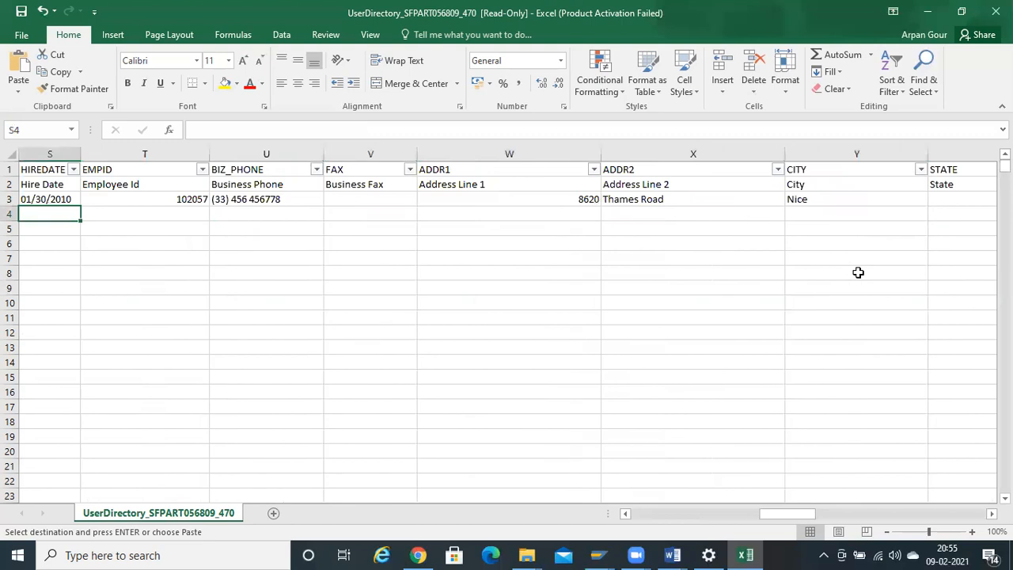
key(Right)
key(ctrl+v)
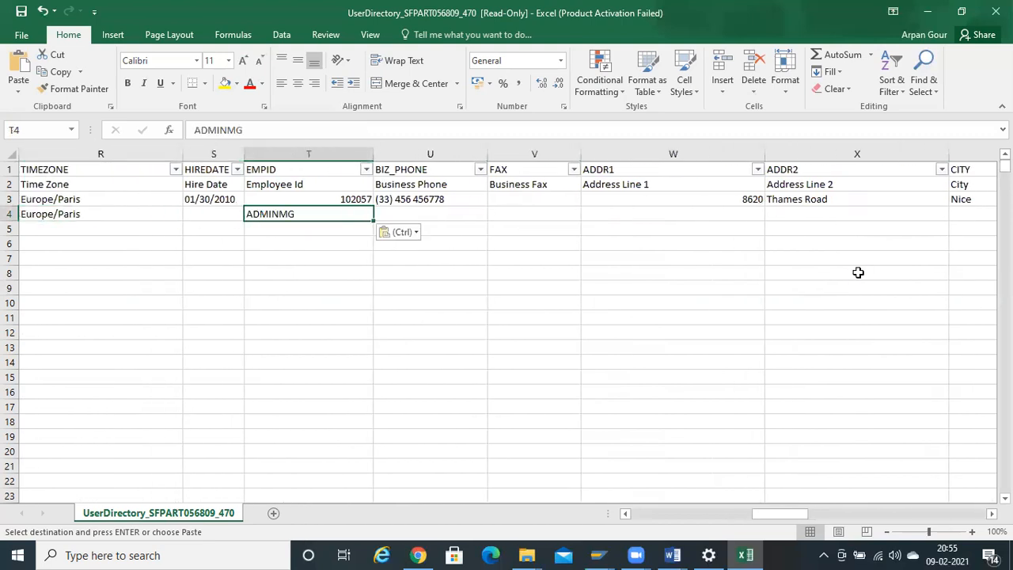
- Check the admin row's address, Default Locale and Proxy fields
key(Right)
key(Right)
key(Right)
key(Right)
key(Right)
key(Right)
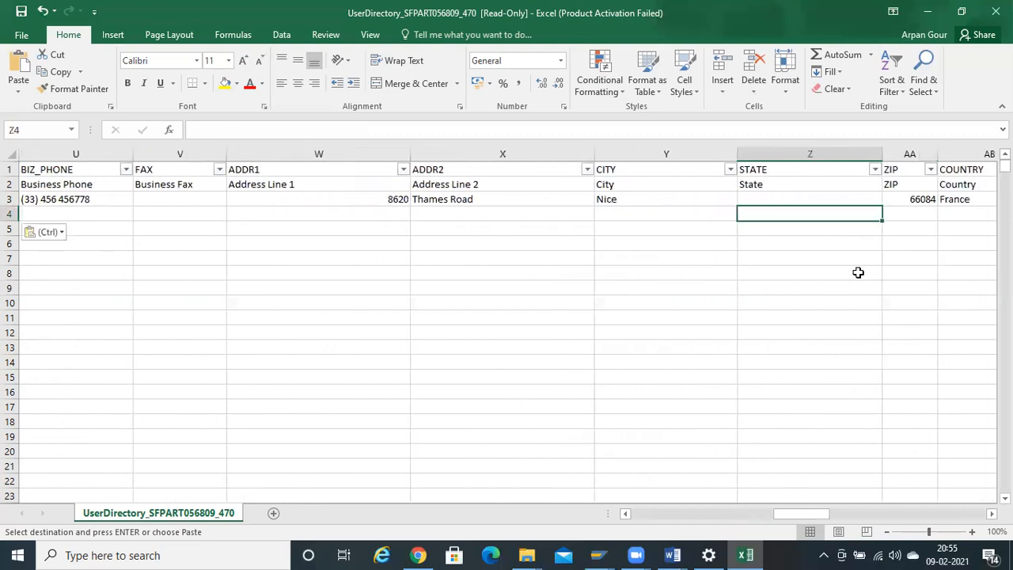
key(Left)
key(Left)
key(Right)
key(Right)
key(Right)
key(Left)
key(Right)
key(Right)
key(Right)
key(Left)
key(Left)
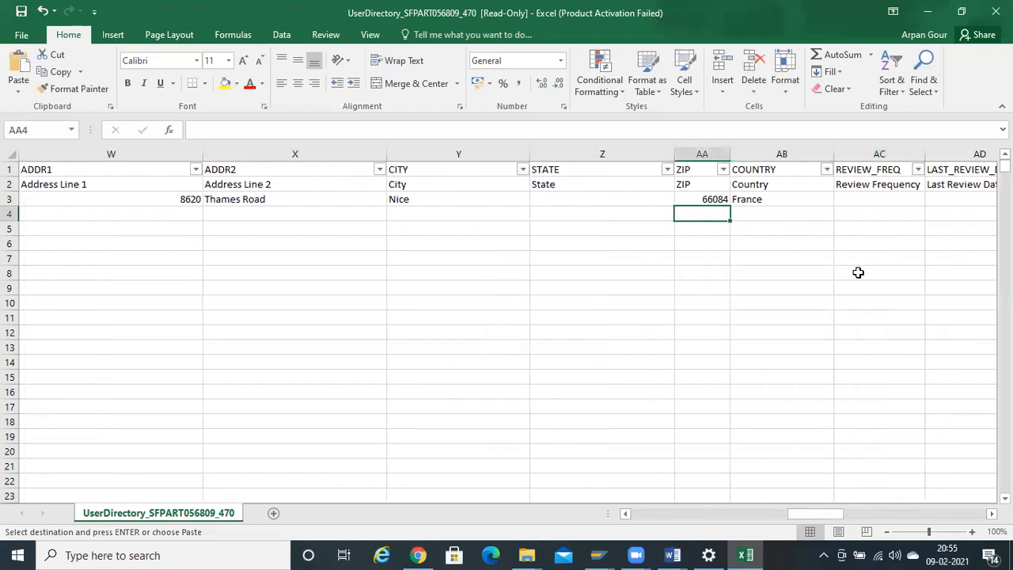
key(Right)
key(Right)
key(Right)
key(Right)
key(Right)
key(Right)
key(Right)
key(Left)
key(Left)
key(Up)
key(Up)
key(Right)
key(Up)
key(Down)
key(Down)
key(Down)
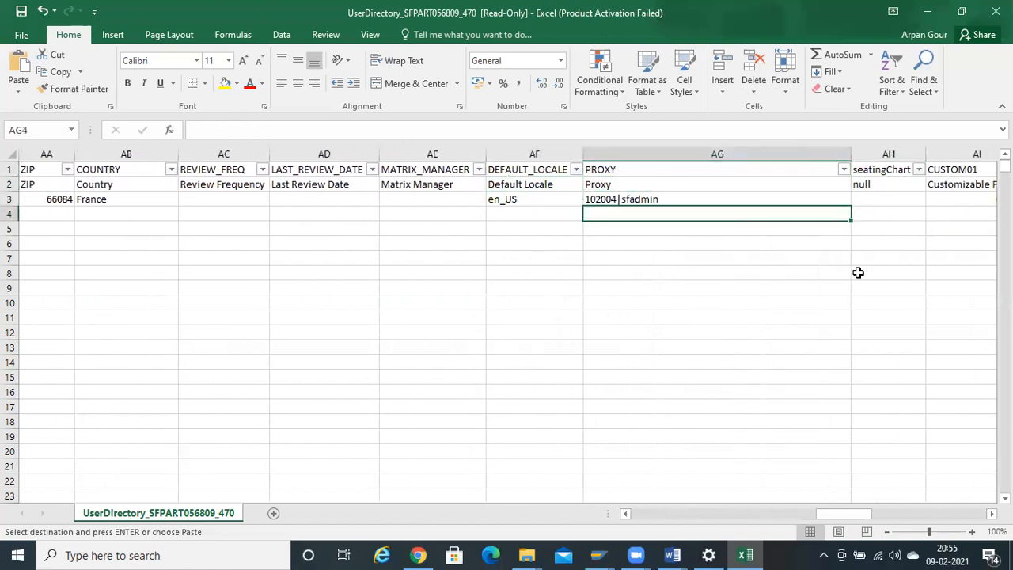
key(Up)
key(Up)
key(Up)
key(Down)
key(Down)
key(Down)
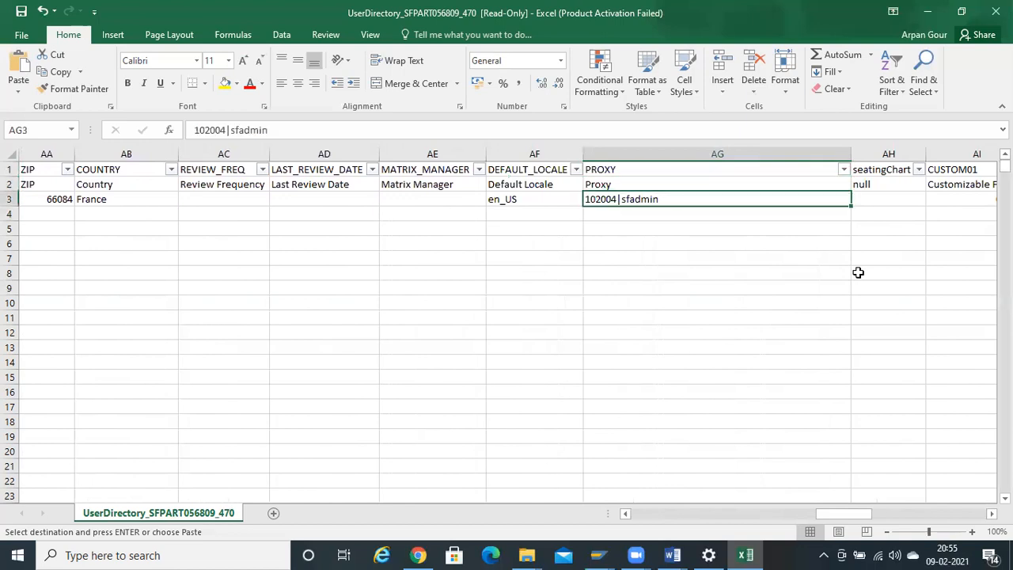
- Paste ADMINMG into the Assignment ID cell AX4 at the end of the row
key(Right)
key(Right)
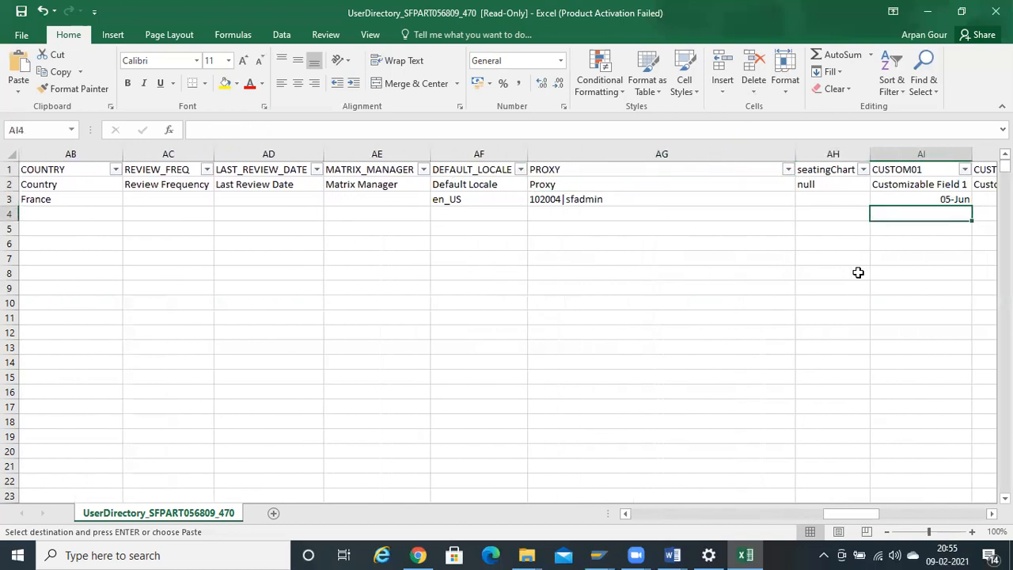
key(Right)
key(Right)
key(Left)
key(Left)
key(Left)
key(Right)
key(Right)
key(Right)
key(Right)
key(Right)
key(Right)
key(Right)
key(Right)
key(Right)
key(Right)
key(Right)
key(Right)
key(Right)
key(Right)
key(Right)
key(Right)
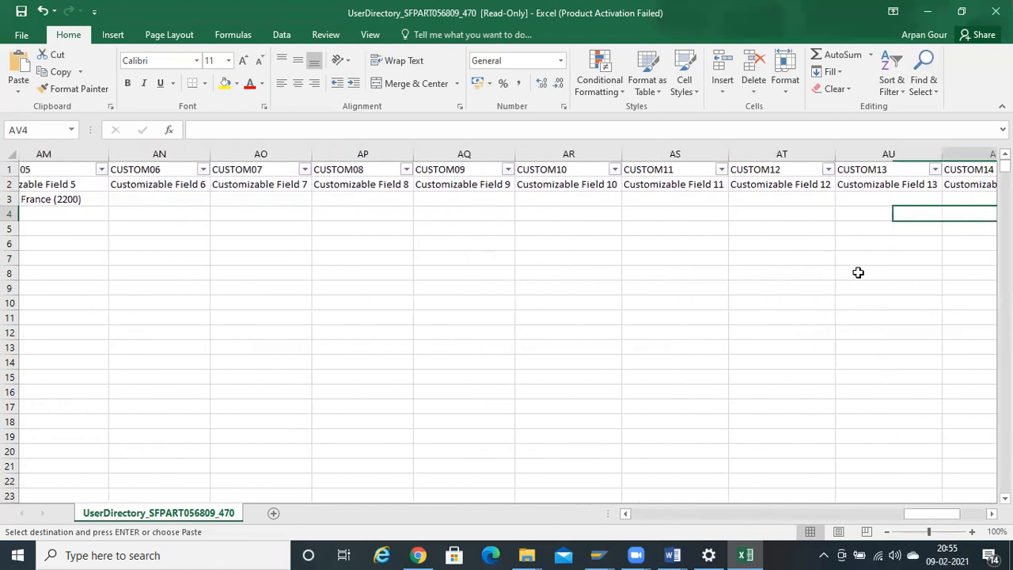
key(Right)
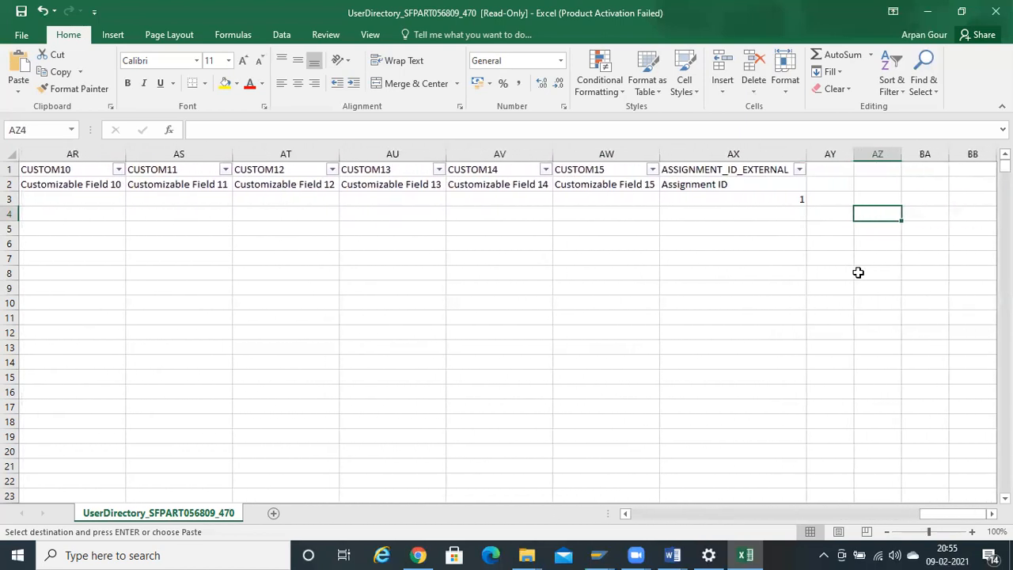
key(Left)
key(Left)
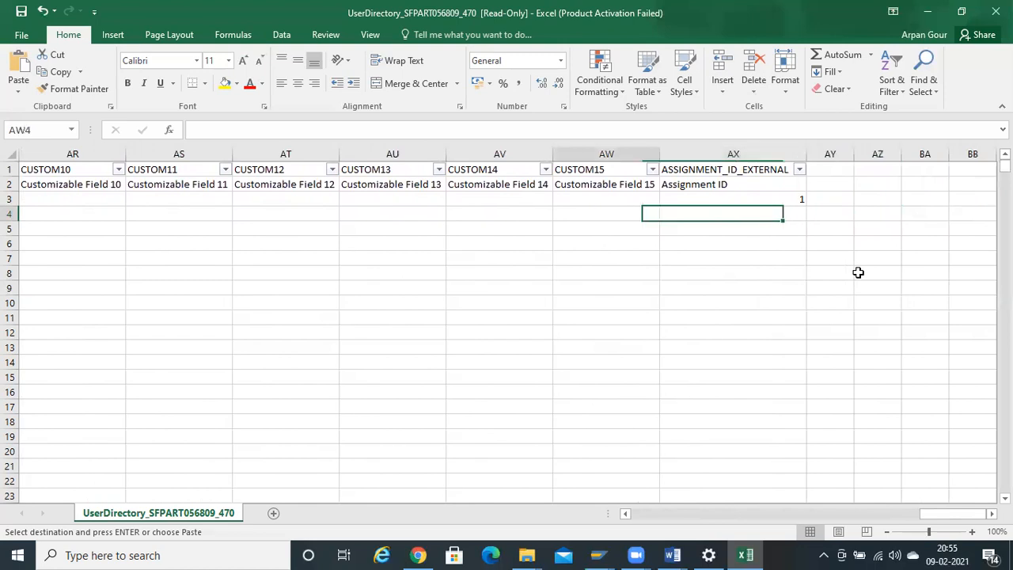
key(ctrl+v)
key(Left)
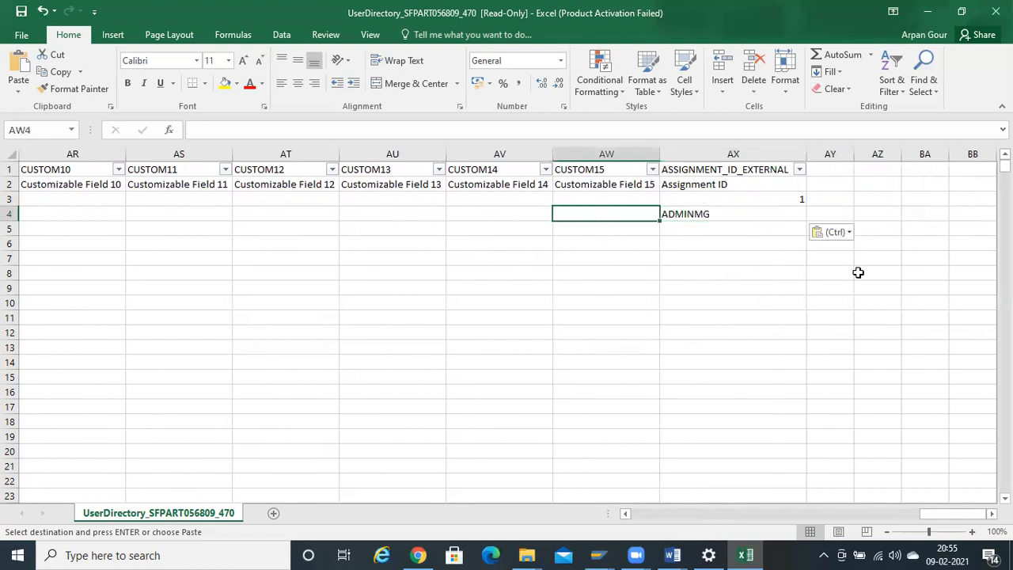
key(Right)
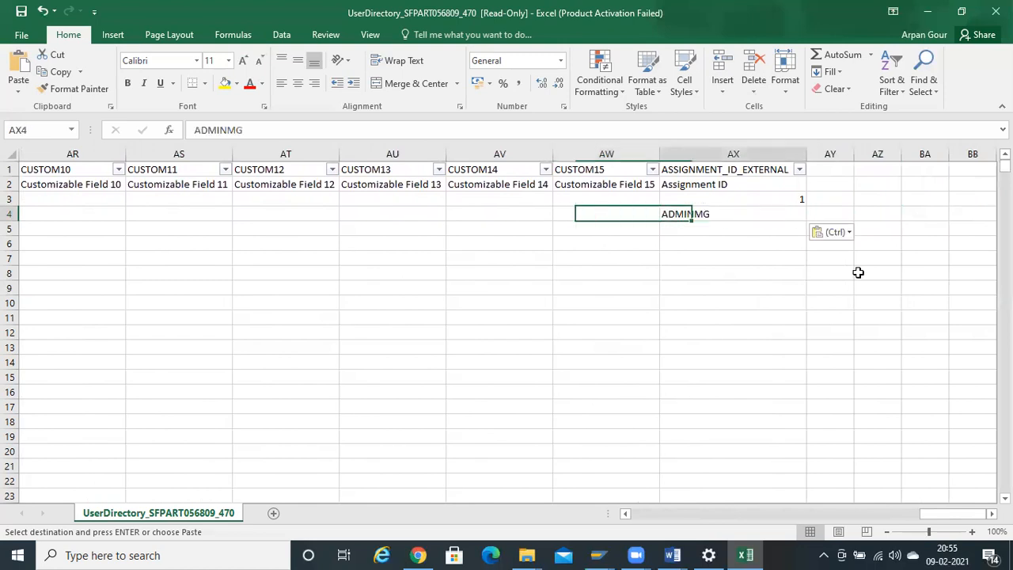
key(Home)
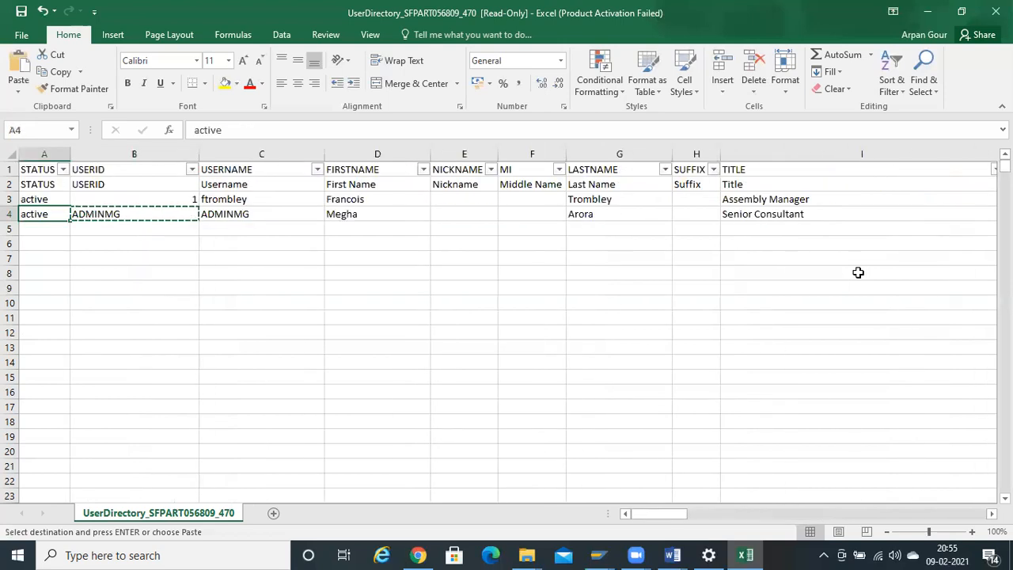
- Delete sample user row 3 so the ADMINMG admin row moves up under the headers
key(Up)
key(ctrl+shift+Right)
key(ctrl+shift+Right)
key(ctrl+shift+Right)
key(ctrl+shift+Right)
key(ctrl+shift+Right)
key(ctrl+shift+Right)
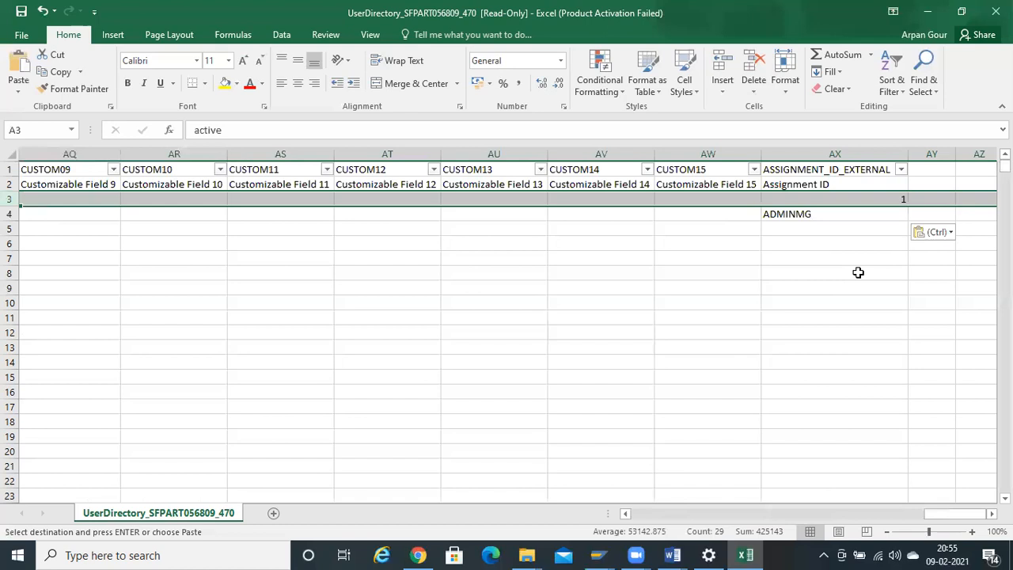
key(Return)
key(ctrl+Up)
key(Down)
key(Down)
key(Down)
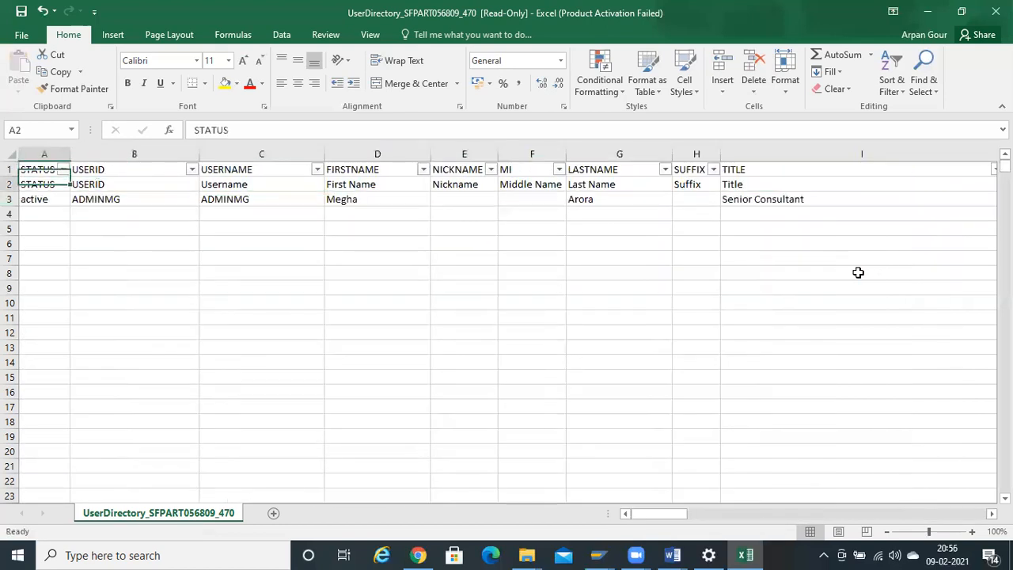
key(Up)
key(Up)
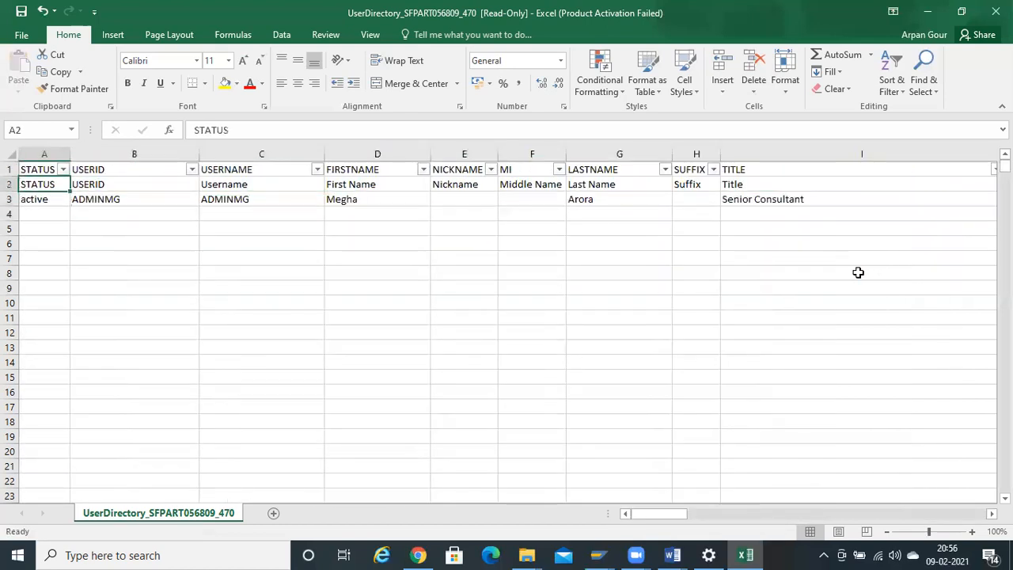
key(alt)
- Save As to the Desktop folder with CSV (Comma delimited) as the file type
key(f)
key(a)
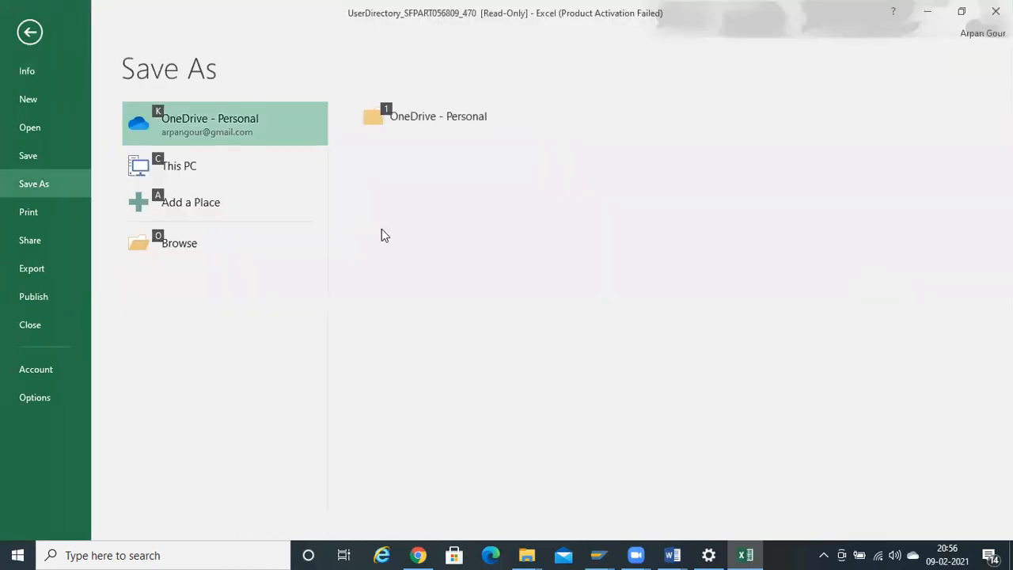
click(198, 247)
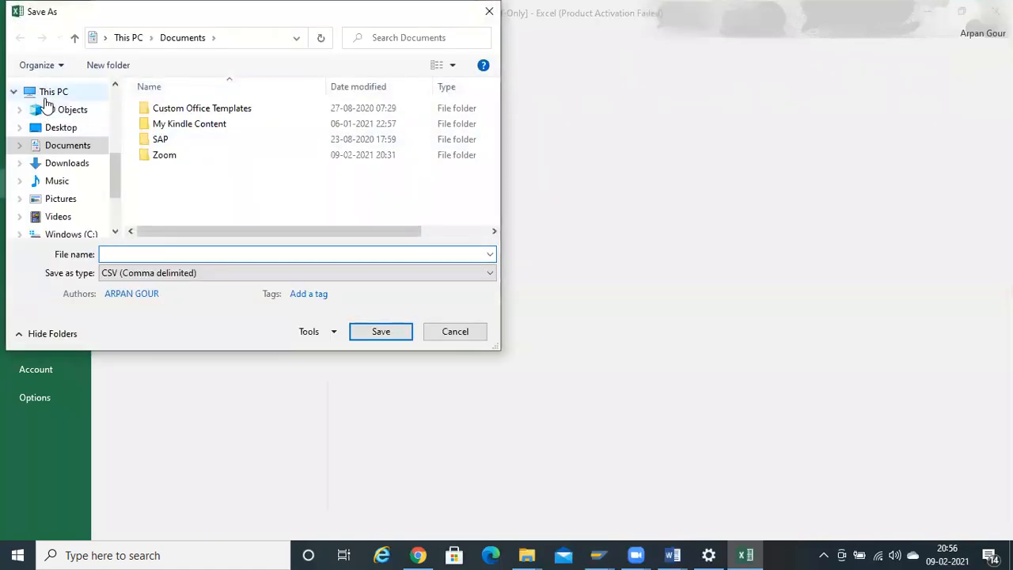
drag(118, 164, 107, 77)
click(73, 116)
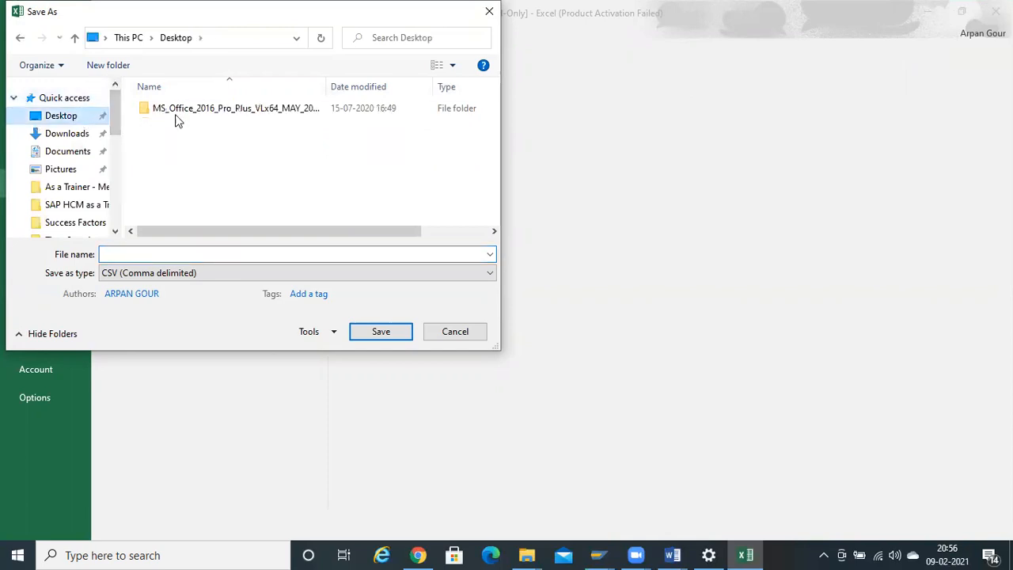
click(250, 272)
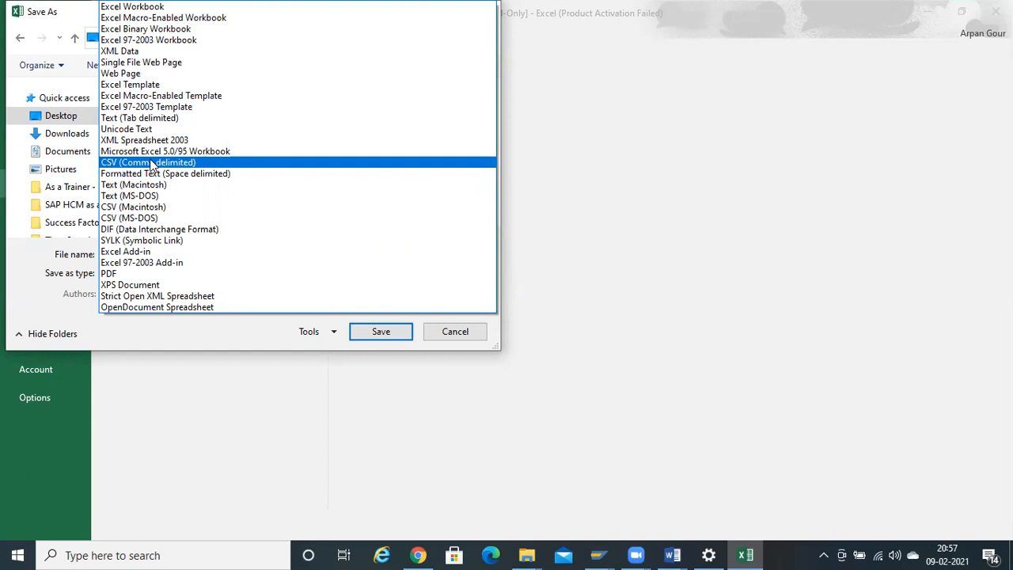
- Save the sheet to the Desktop as a CSV (Comma delimited) file named 'user file'
click(151, 163)
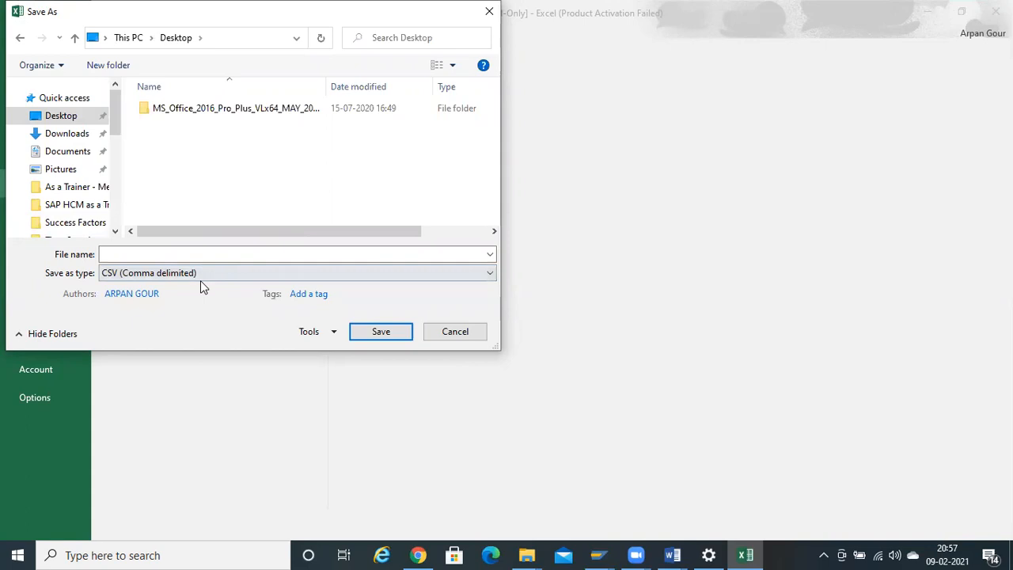
click(158, 255)
text(us)
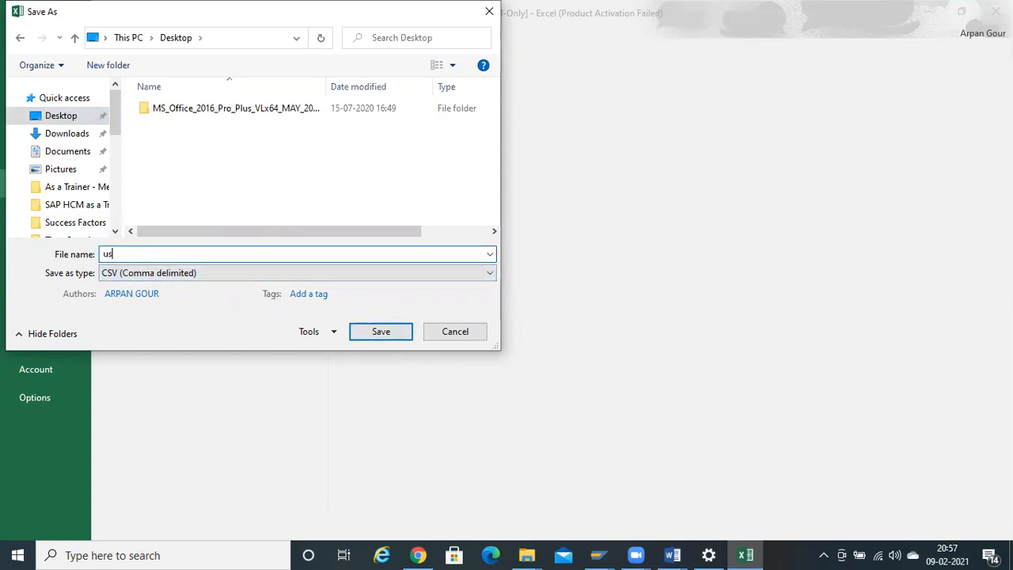
text(er file)
key(Return)
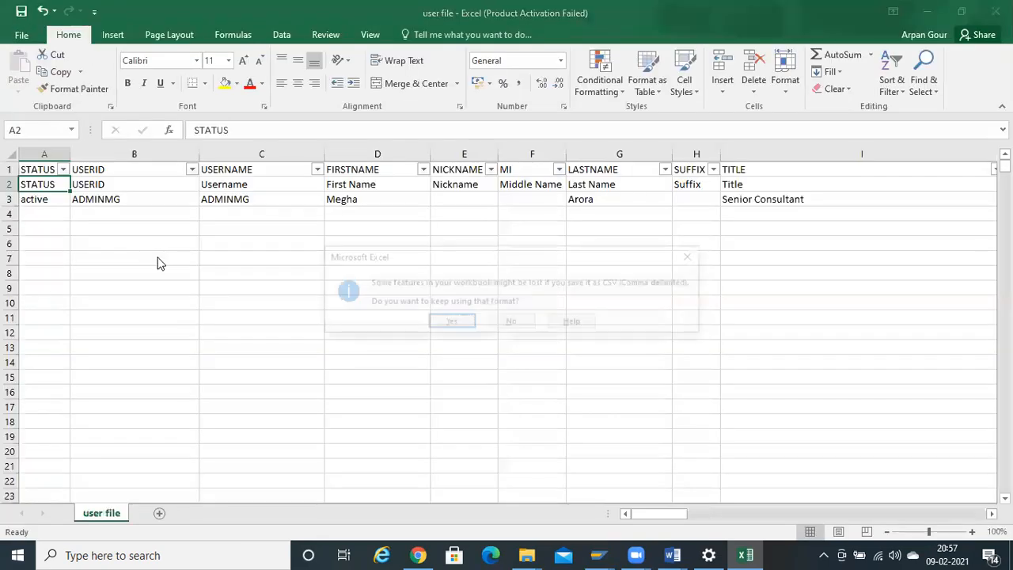
- Keep CSV format, replace the existing user file.csv with the latest changes, and close Excel
click(451, 323)
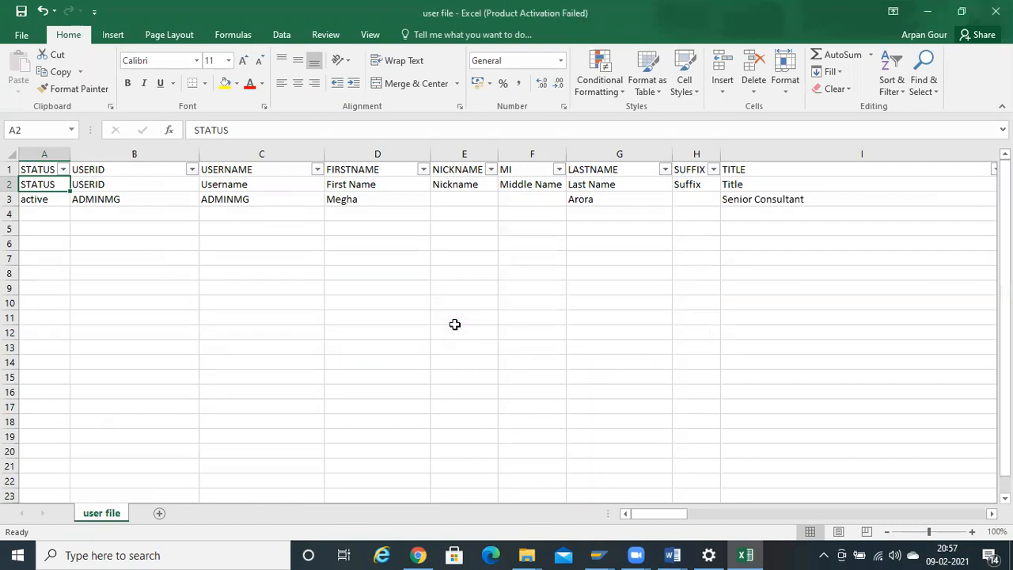
click(995, 11)
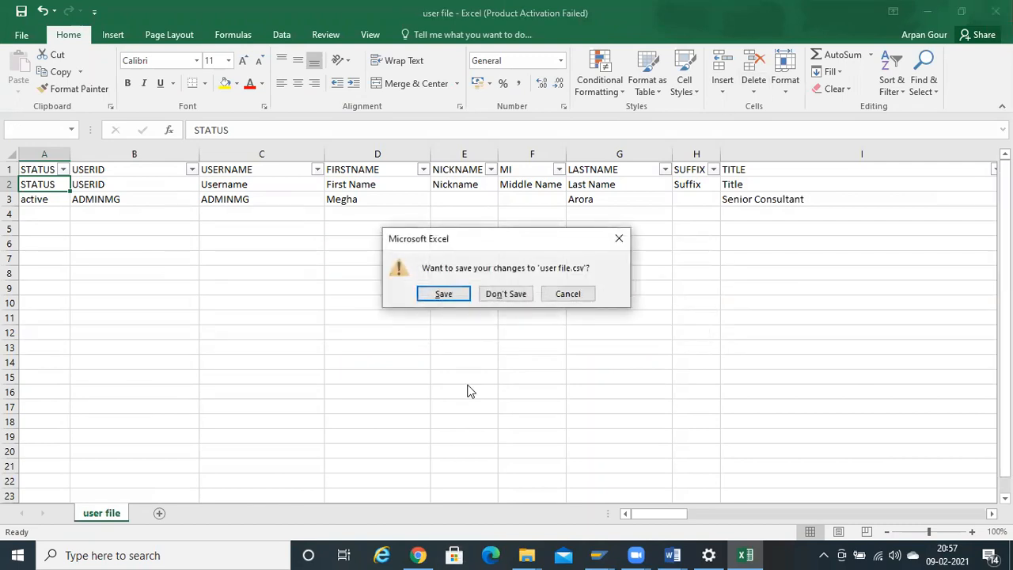
click(438, 291)
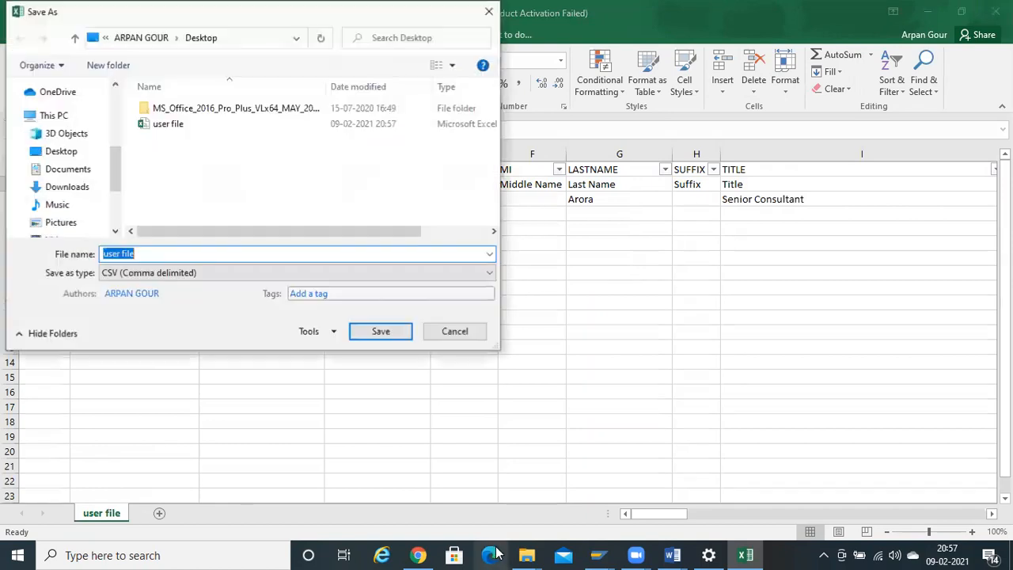
click(372, 333)
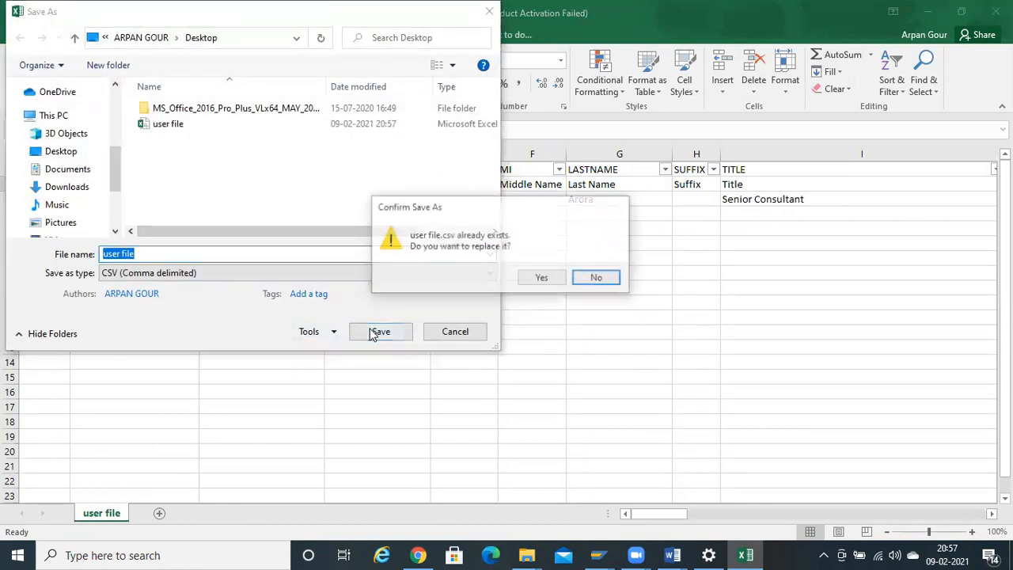
click(530, 283)
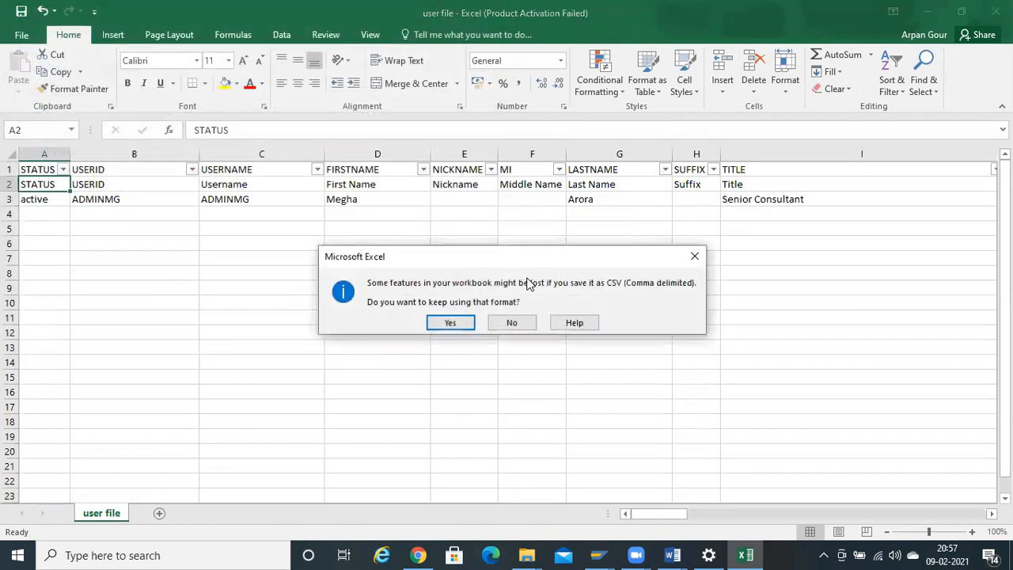
click(511, 320)
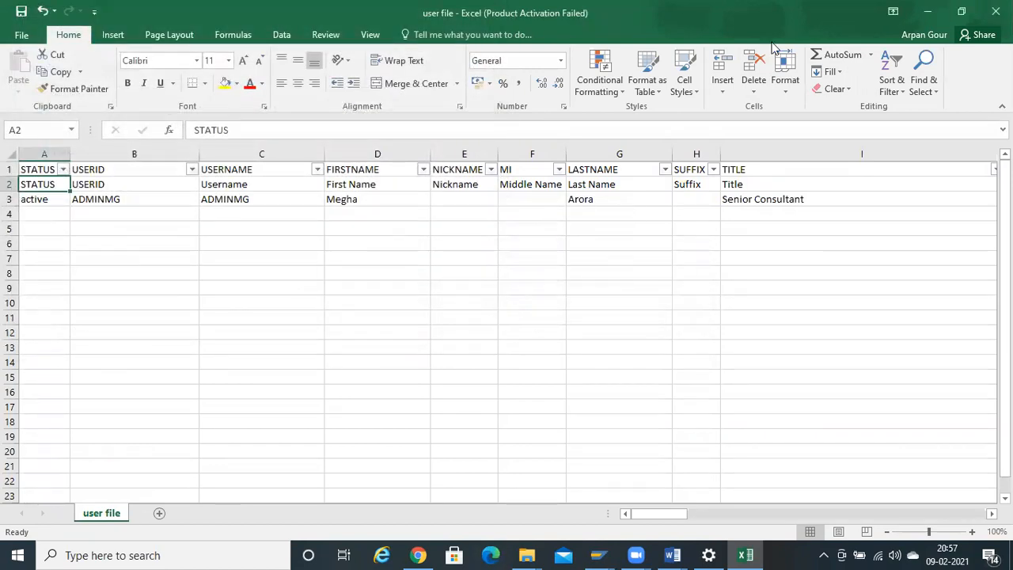
click(446, 293)
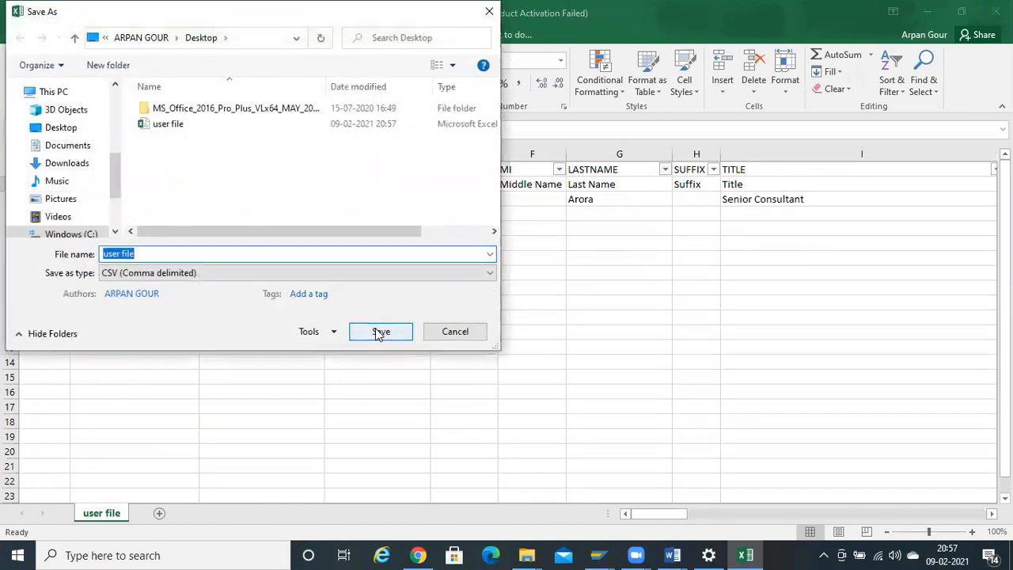
click(380, 330)
click(542, 278)
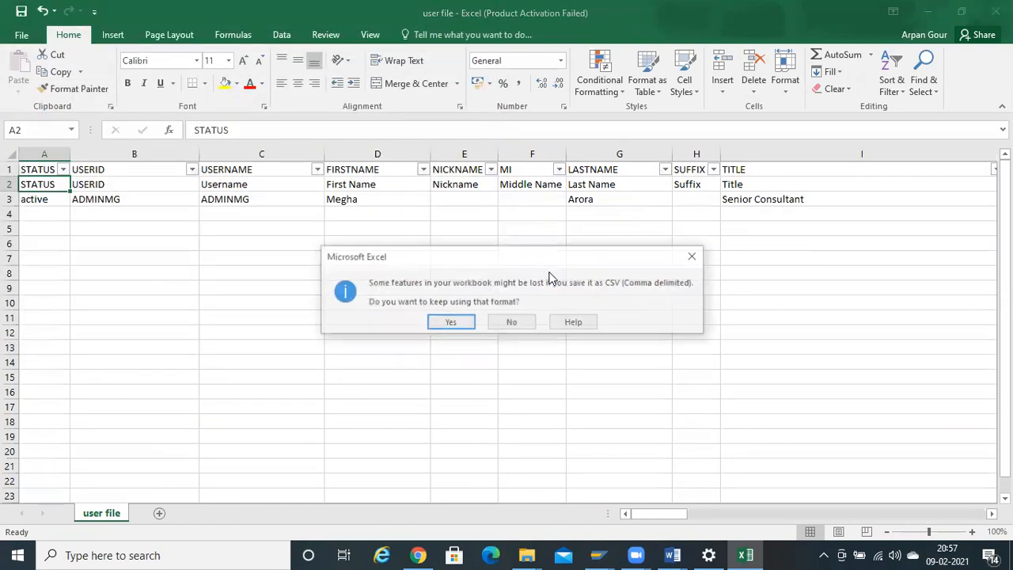
click(451, 325)
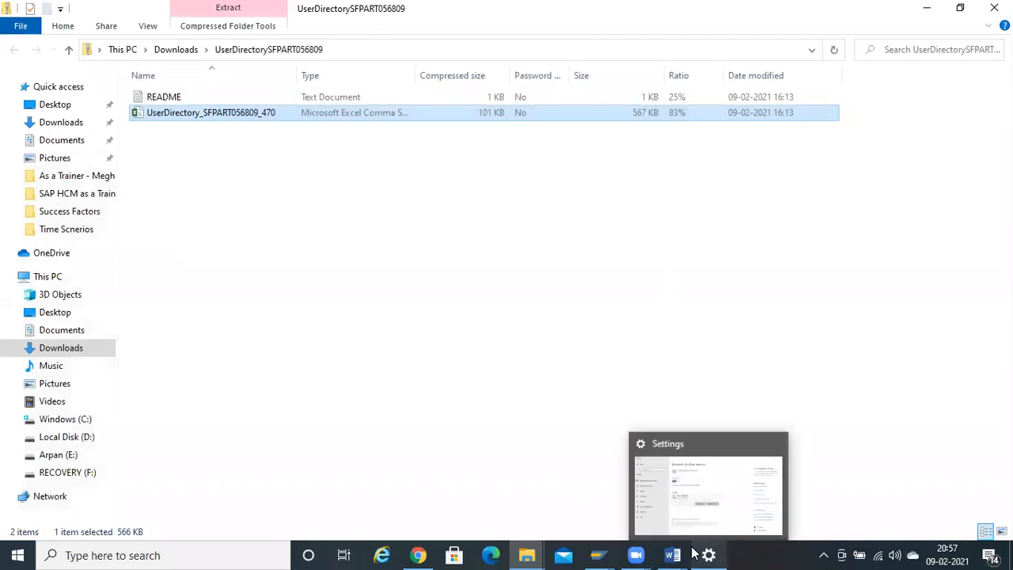
- In SuccessFactors, search 'import empl' and open the Import Employee Data page
click(418, 555)
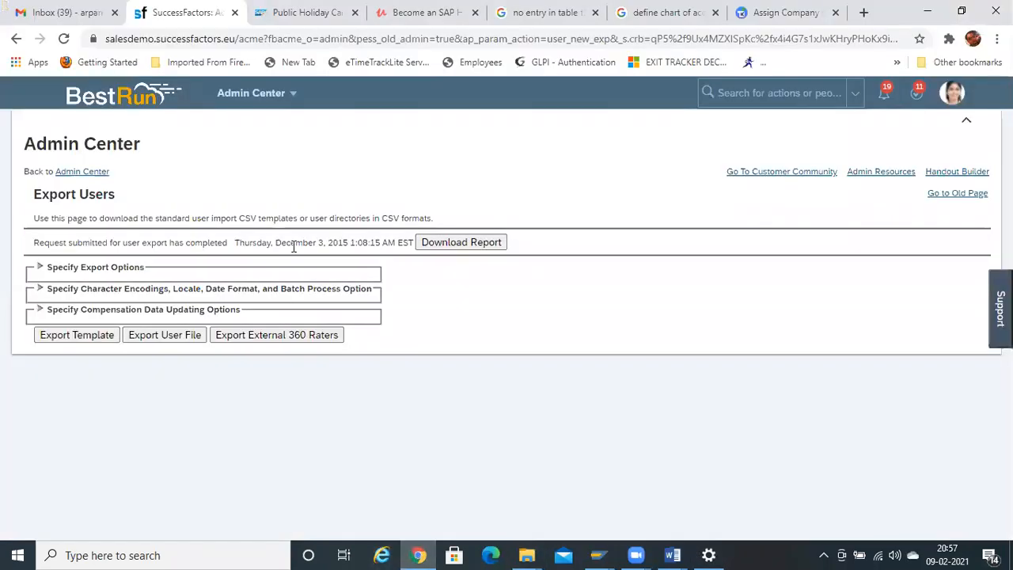
click(774, 90)
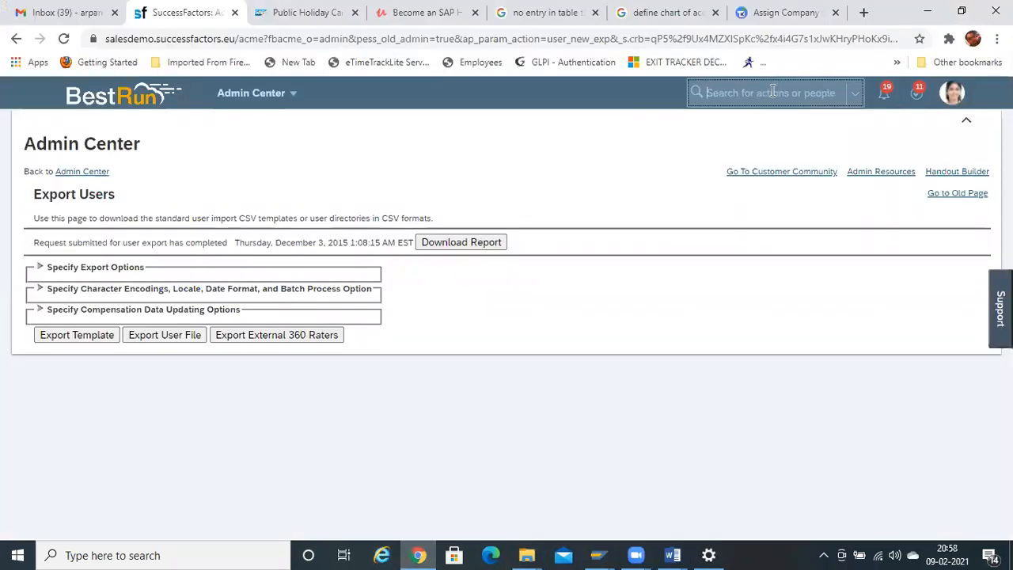
text(import)
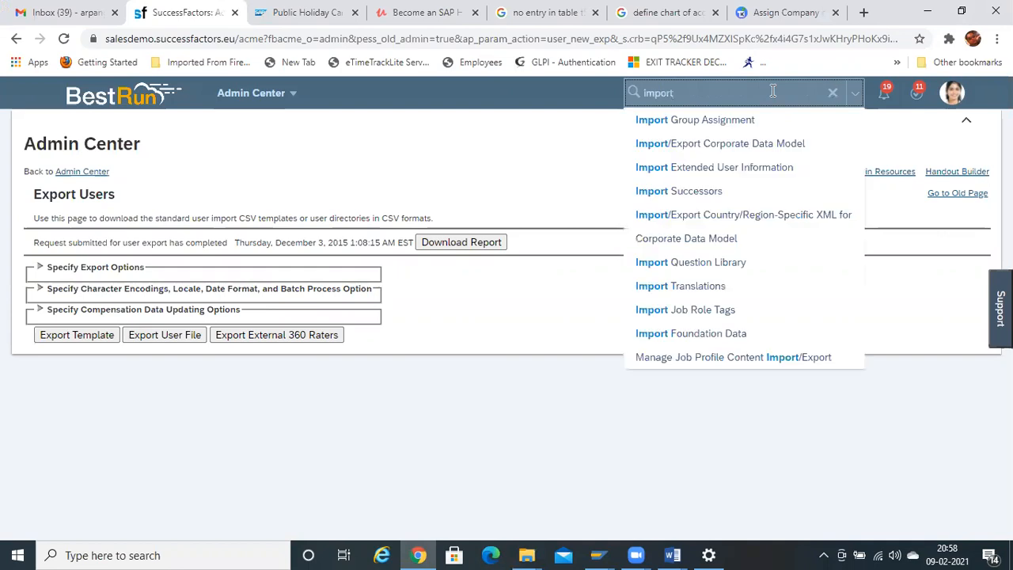
text( empl)
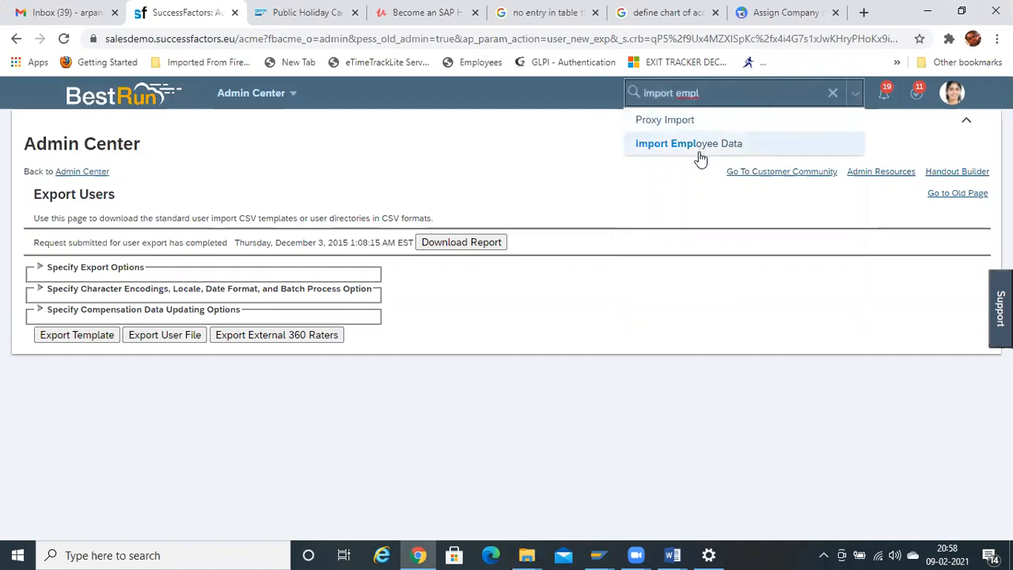
click(700, 150)
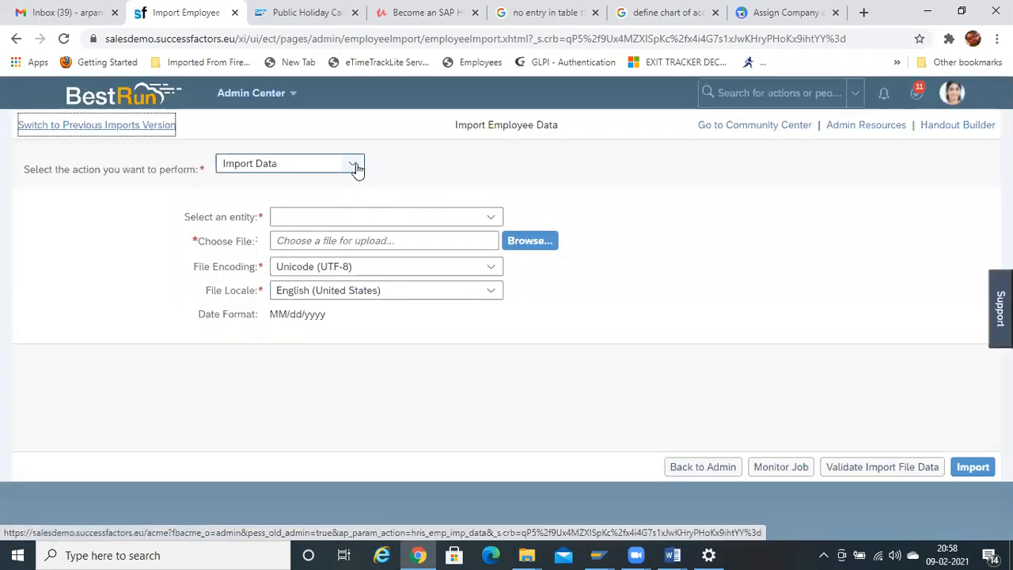
- Select Basic Import as the import entity
click(490, 217)
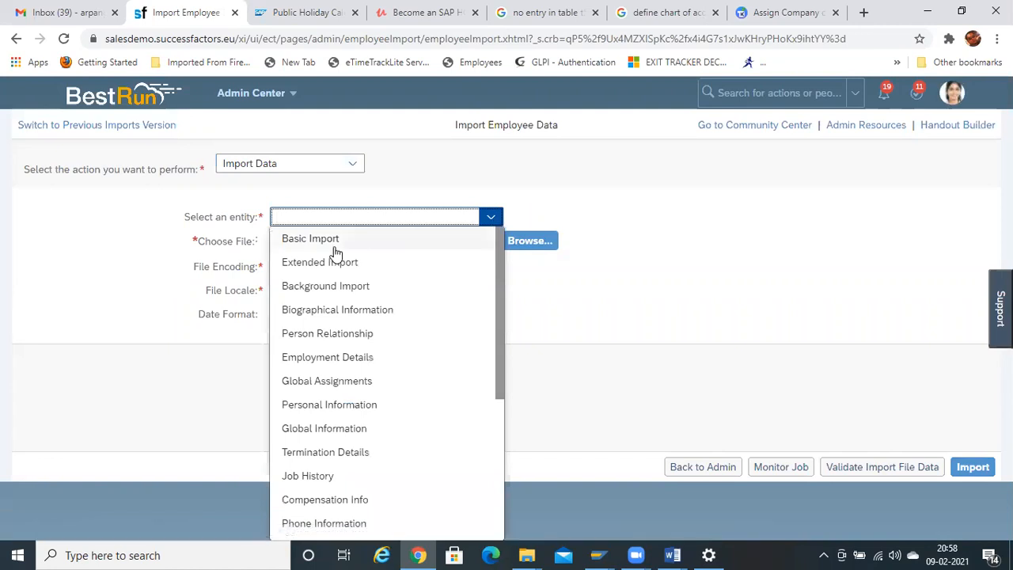
click(332, 237)
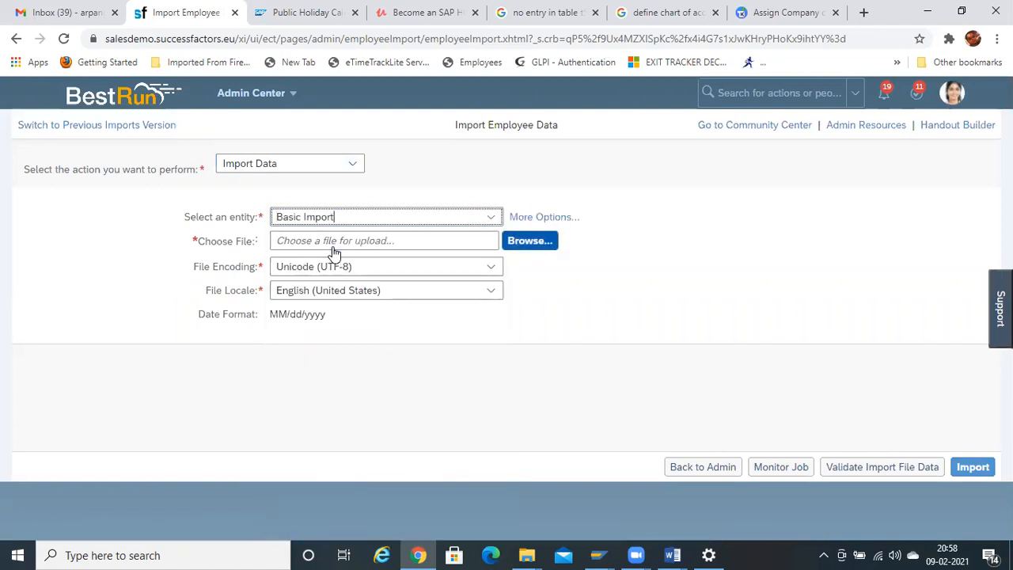
click(491, 220)
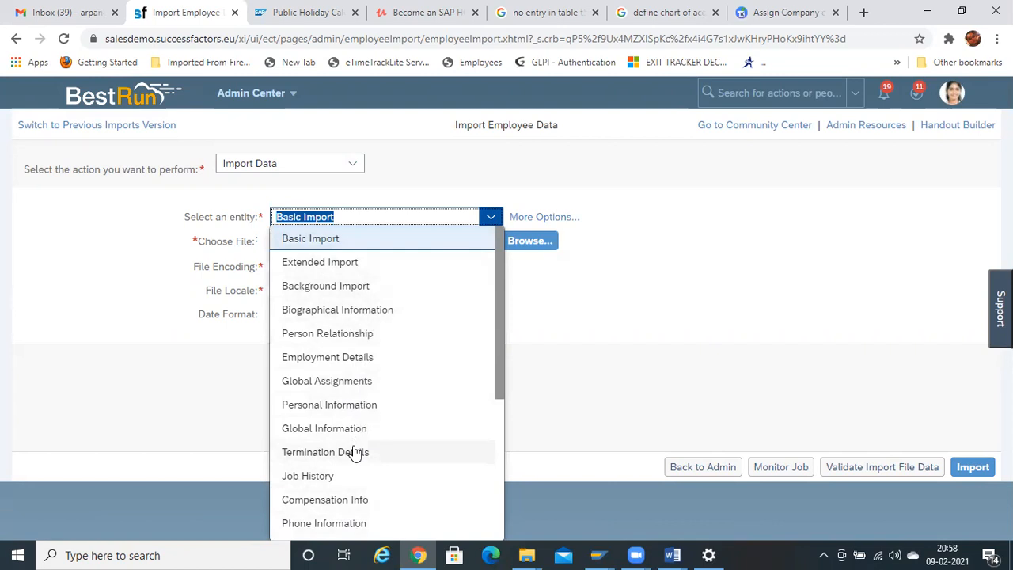
click(610, 294)
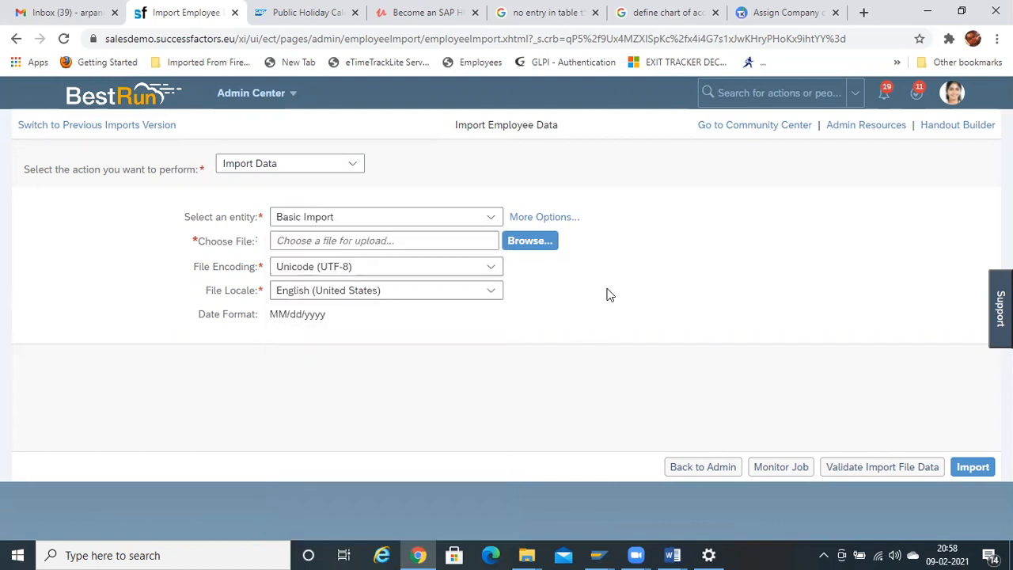
click(486, 220)
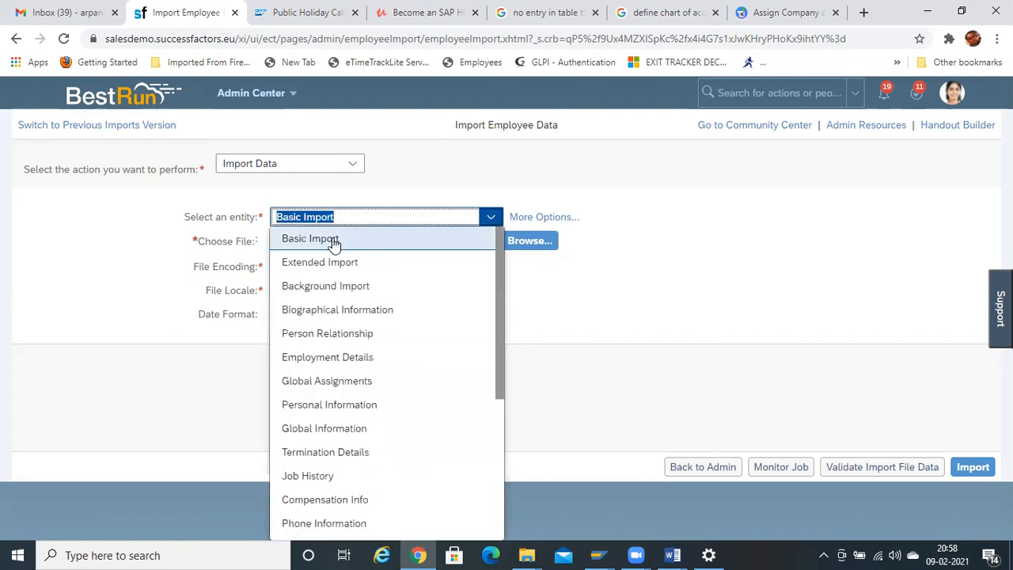
click(333, 239)
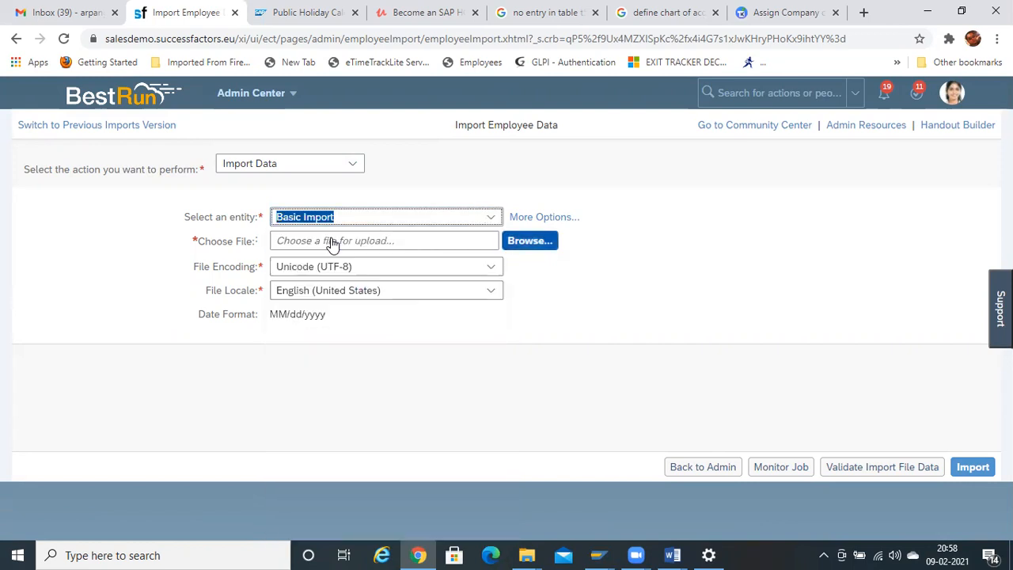
- Attach user file.csv from the Desktop as the file to upload
click(533, 243)
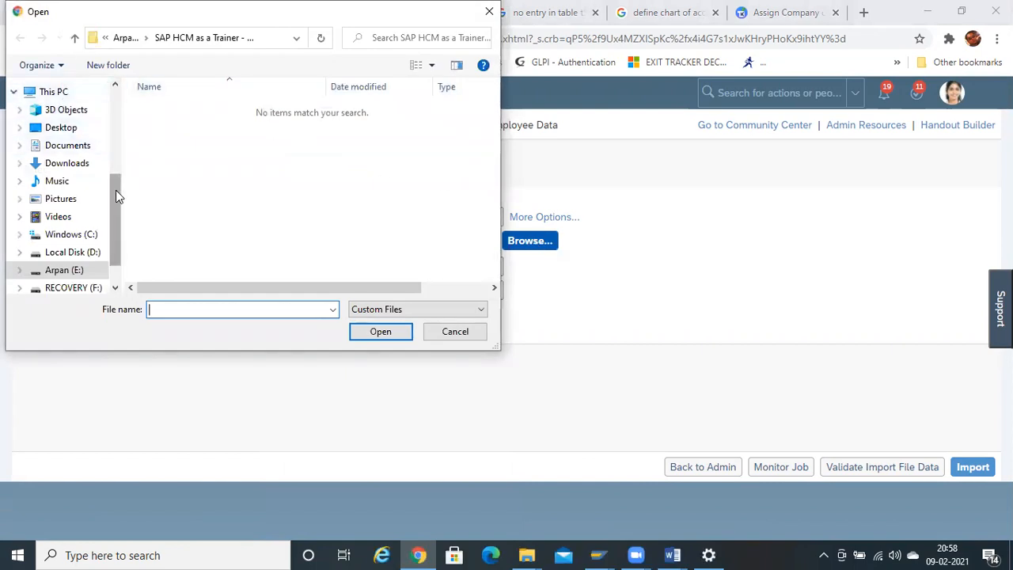
drag(115, 196, 119, 73)
click(61, 116)
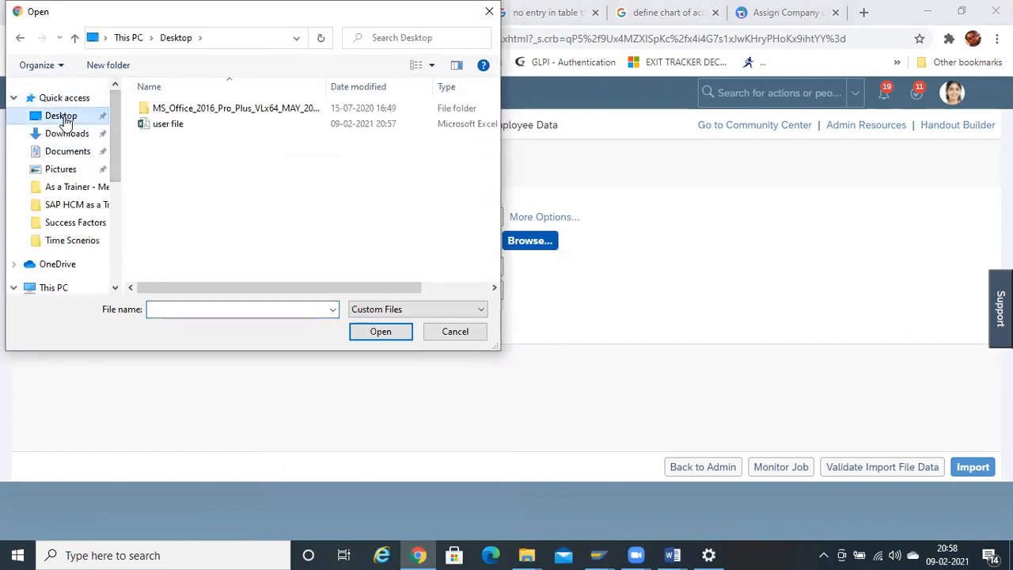
double_click(167, 124)
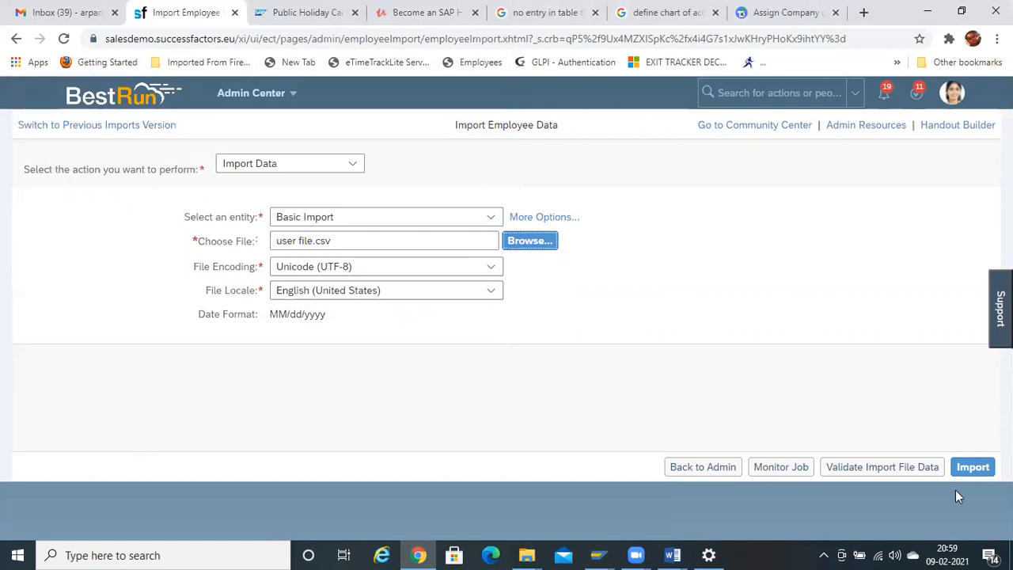
- Validate user file.csv and then import it into SuccessFactors
click(900, 480)
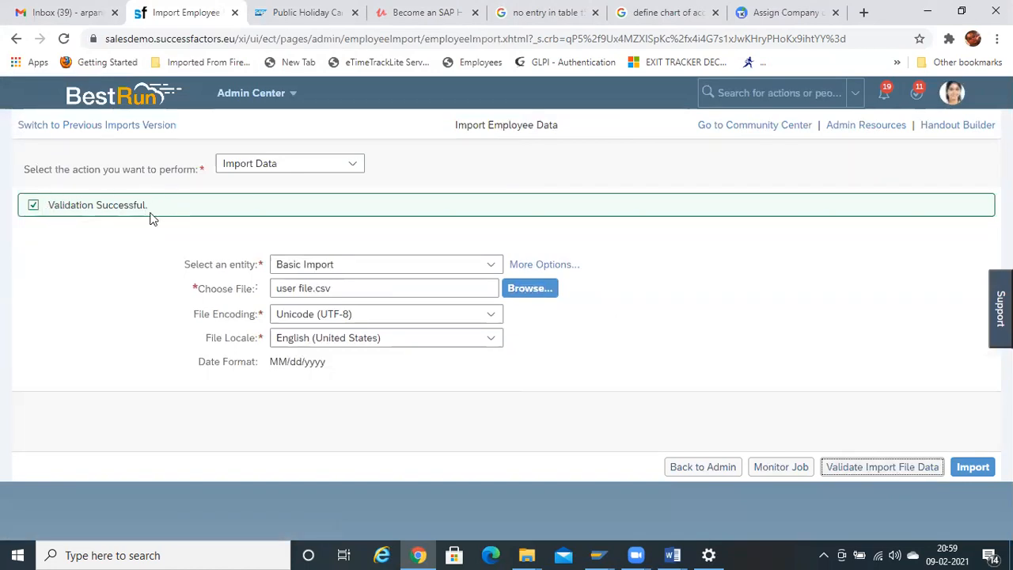
click(971, 468)
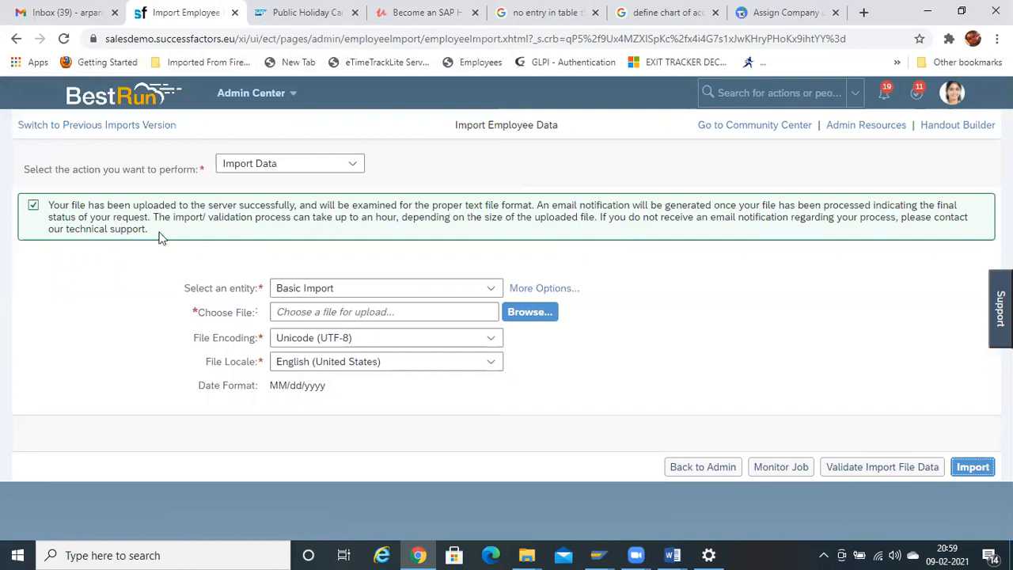
click(787, 91)
- Search for the new admin user by name and open their employee profile
text(admin)
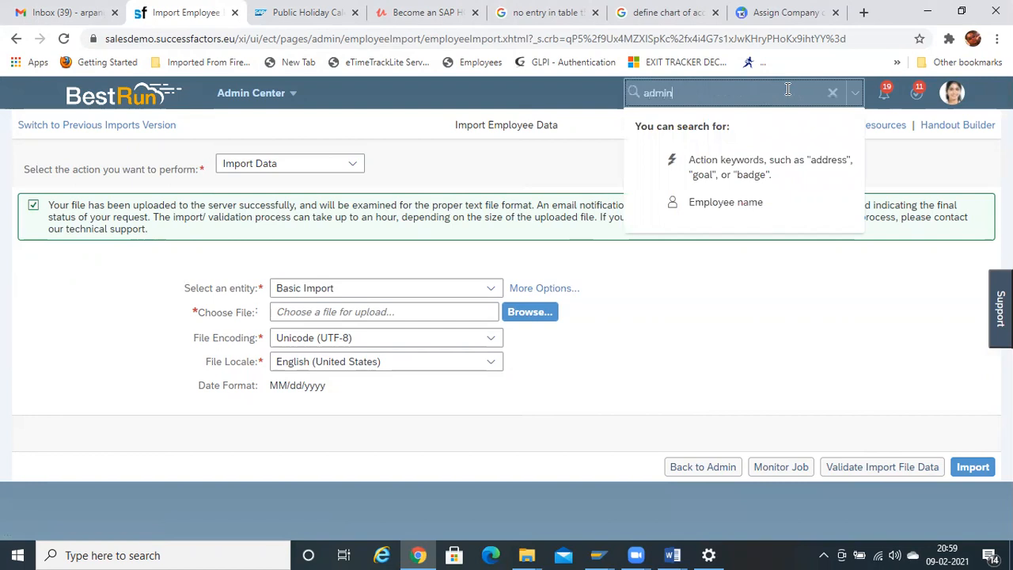
key(Return)
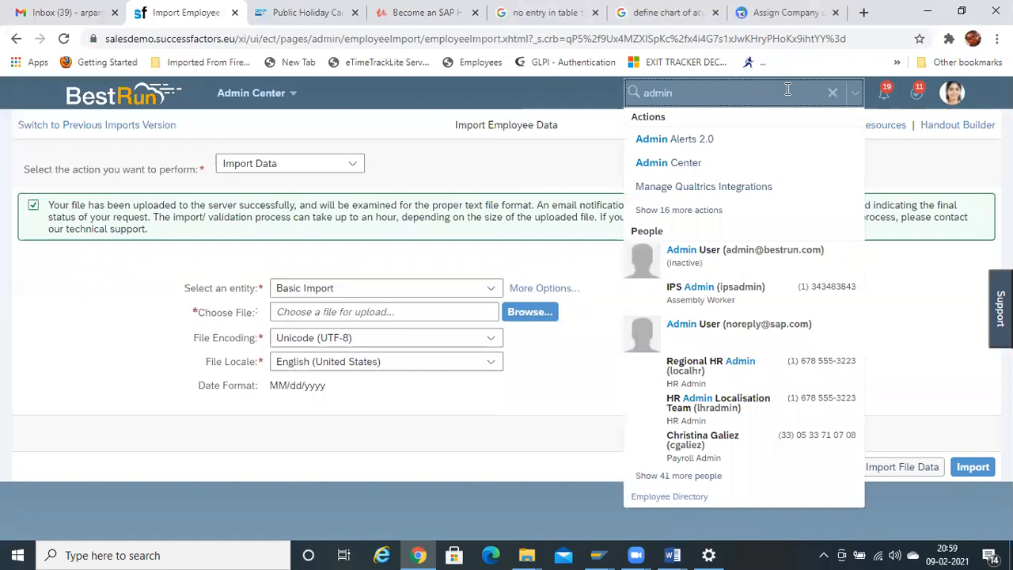
text(mg)
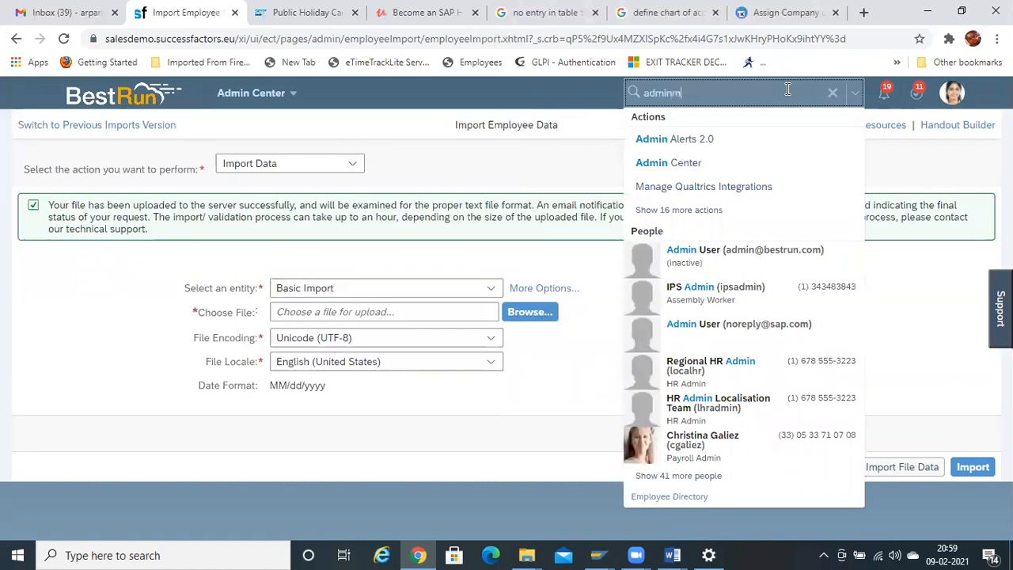
key(BackSpace)
key(BackSpace)
key(BackSpace)
key(BackSpace)
key(BackSpace)
key(BackSpace)
key(BackSpace)
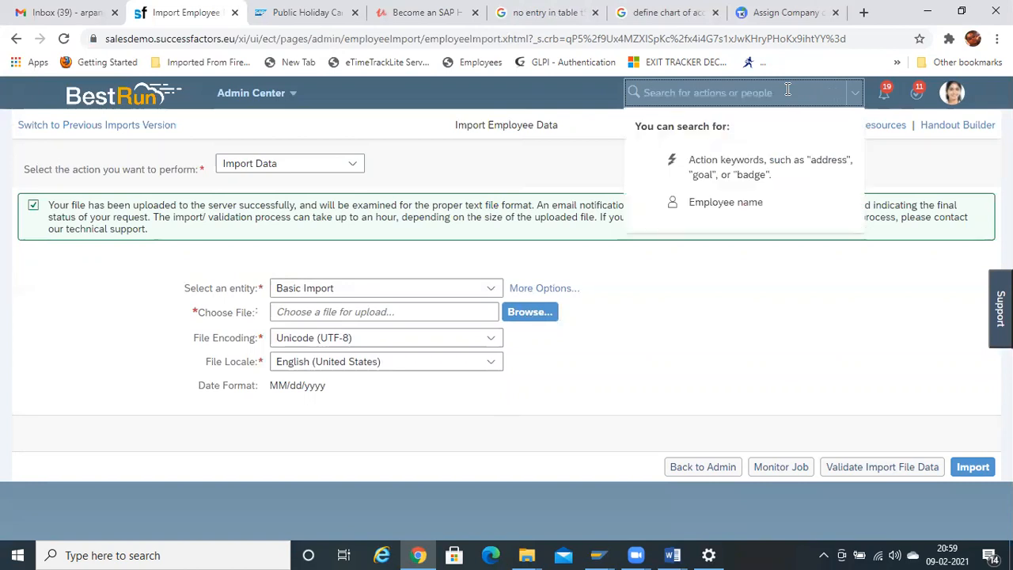
text(megha)
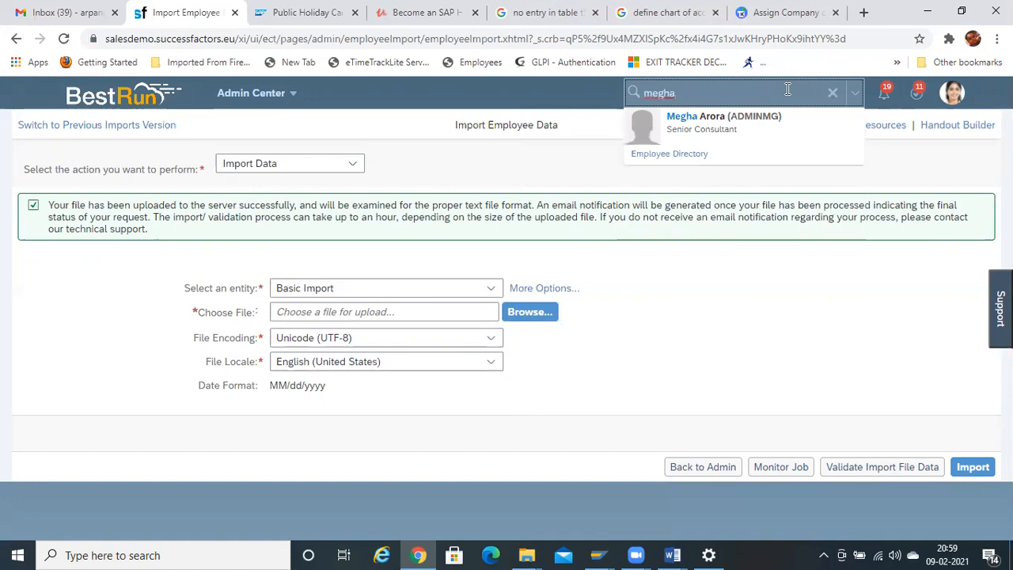
click(706, 119)
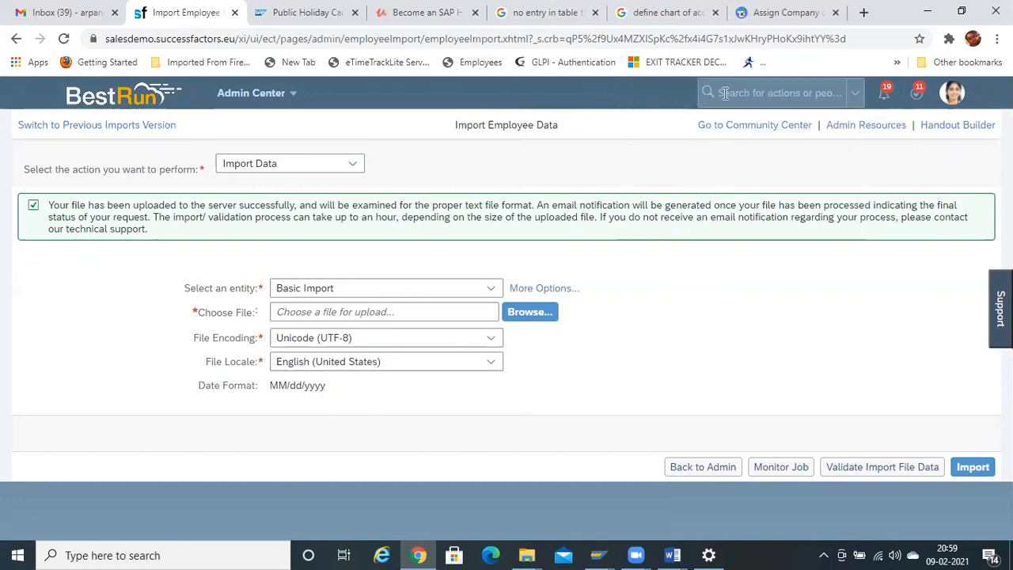
click(726, 92)
text(meg)
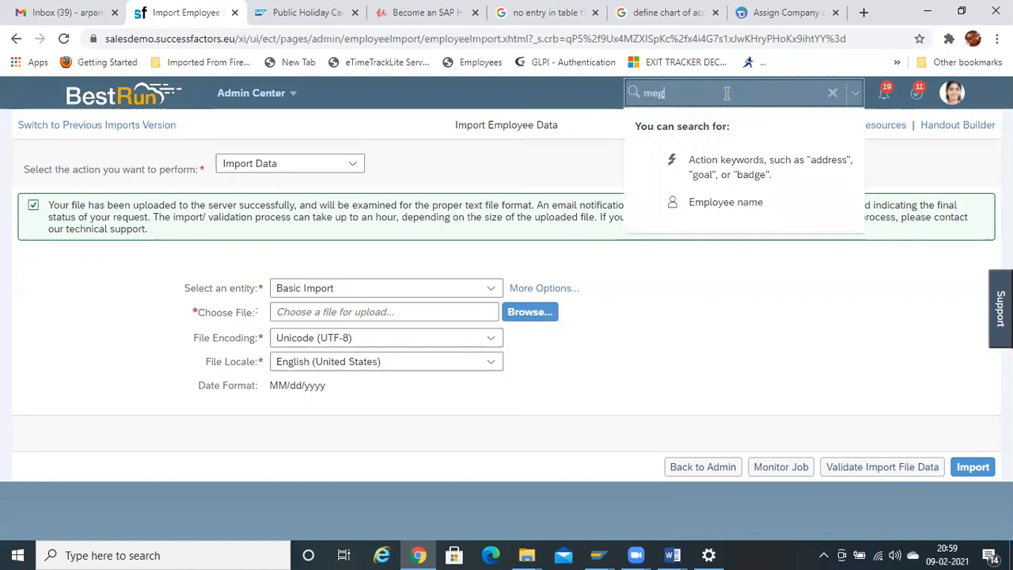
text(ha a)
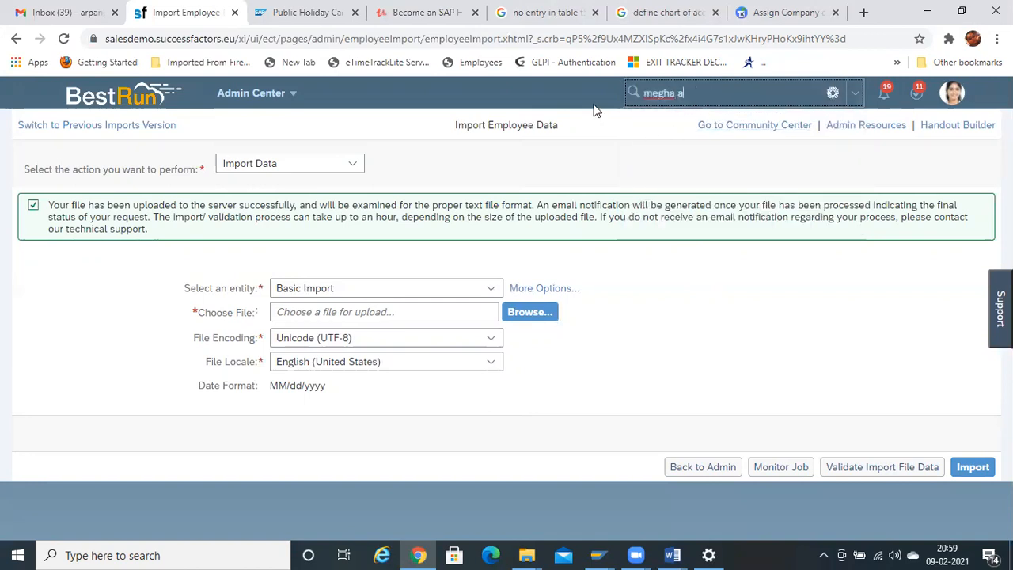
click(717, 134)
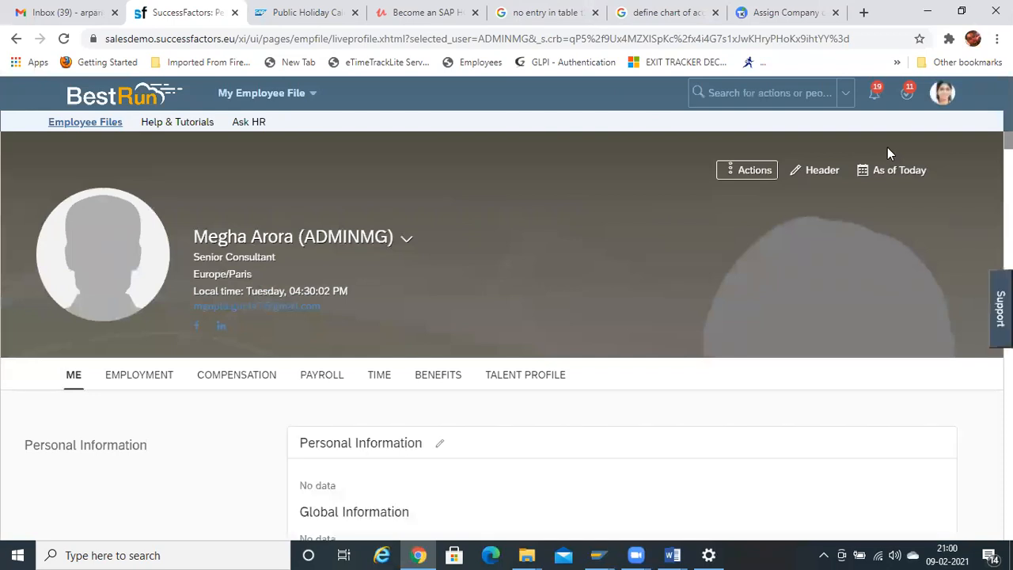
- Proxy Now as the new admin user, then go to and reload the Home page
click(942, 92)
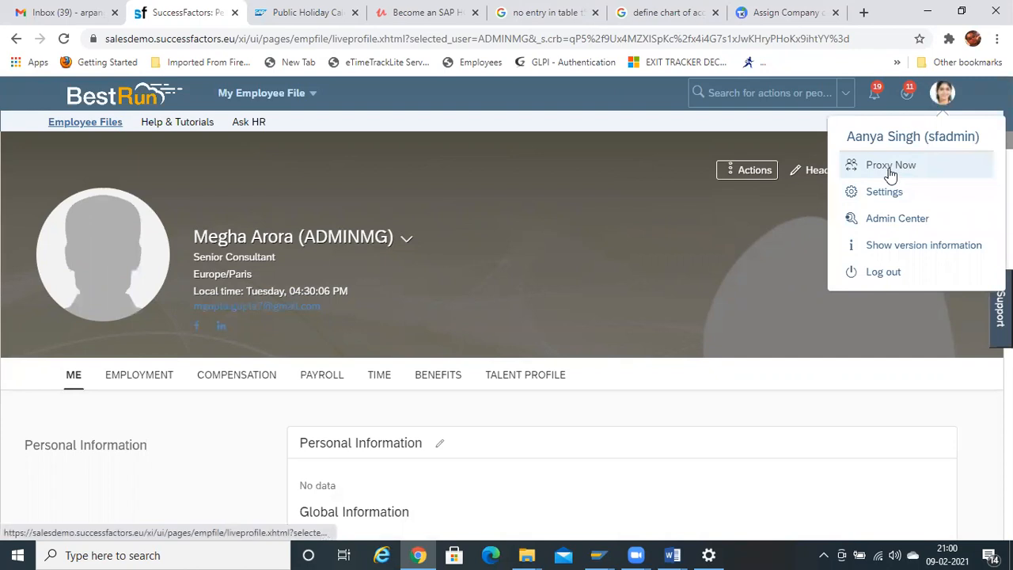
click(891, 166)
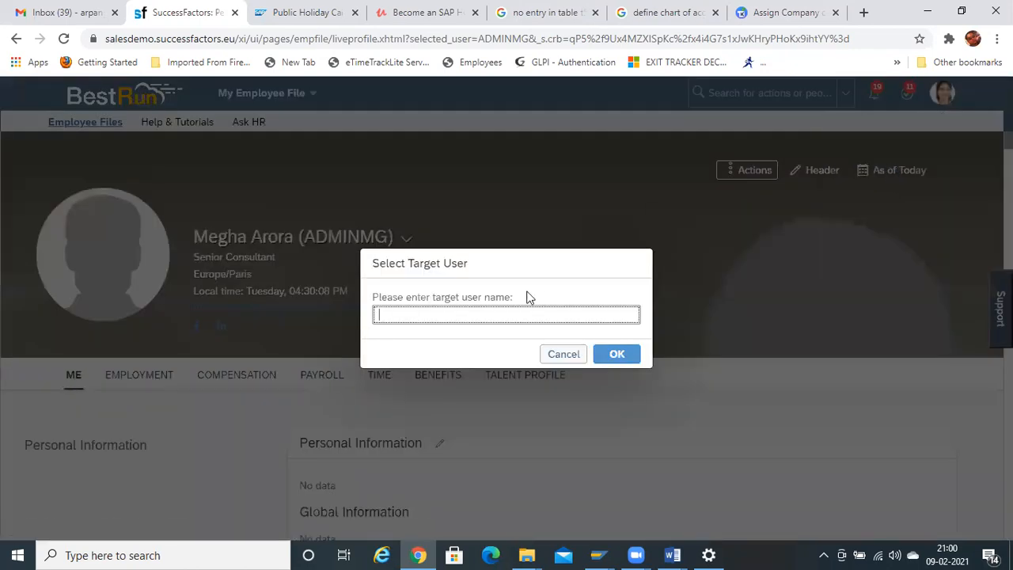
text(megha)
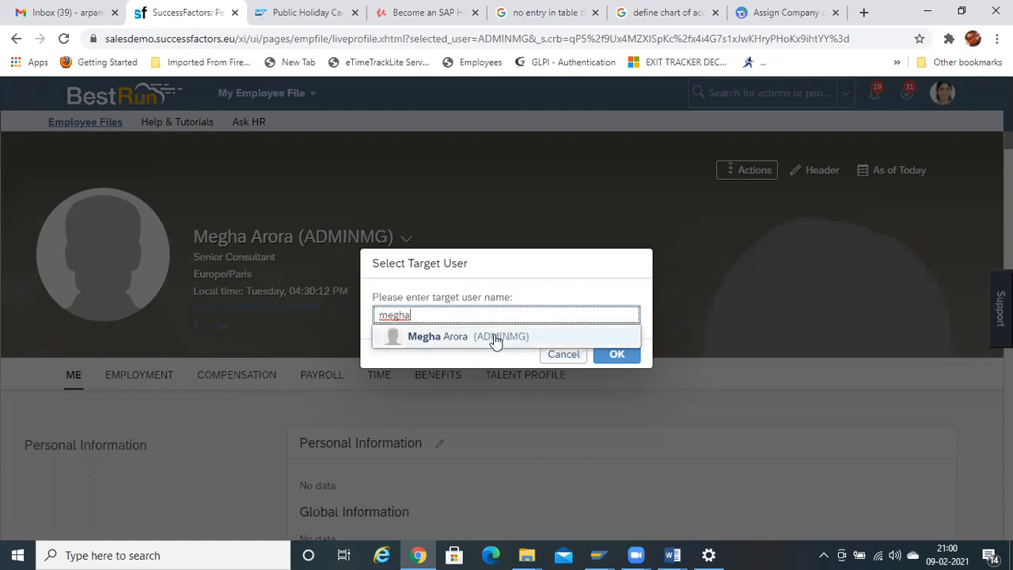
click(496, 340)
click(610, 355)
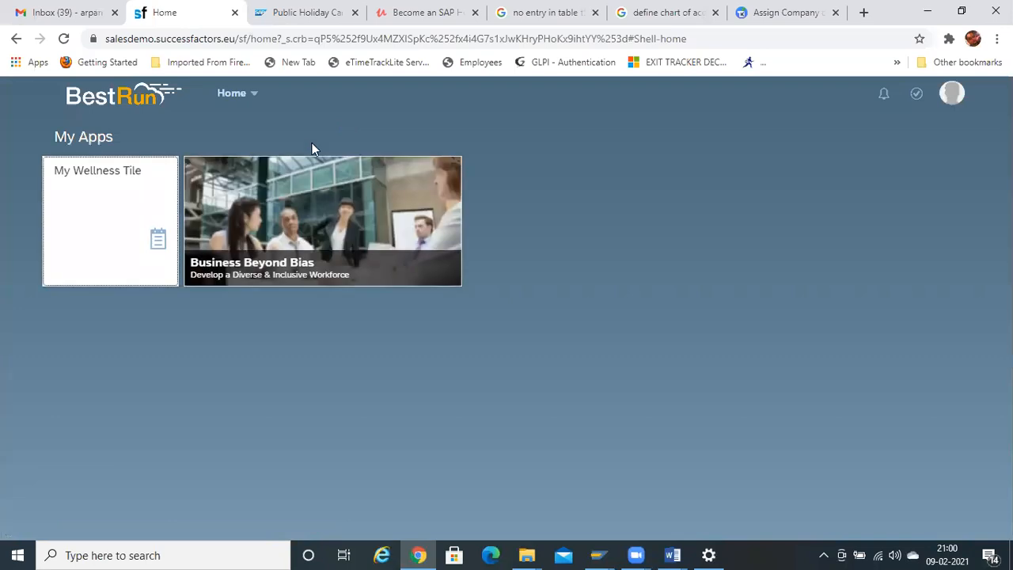
click(244, 106)
click(247, 117)
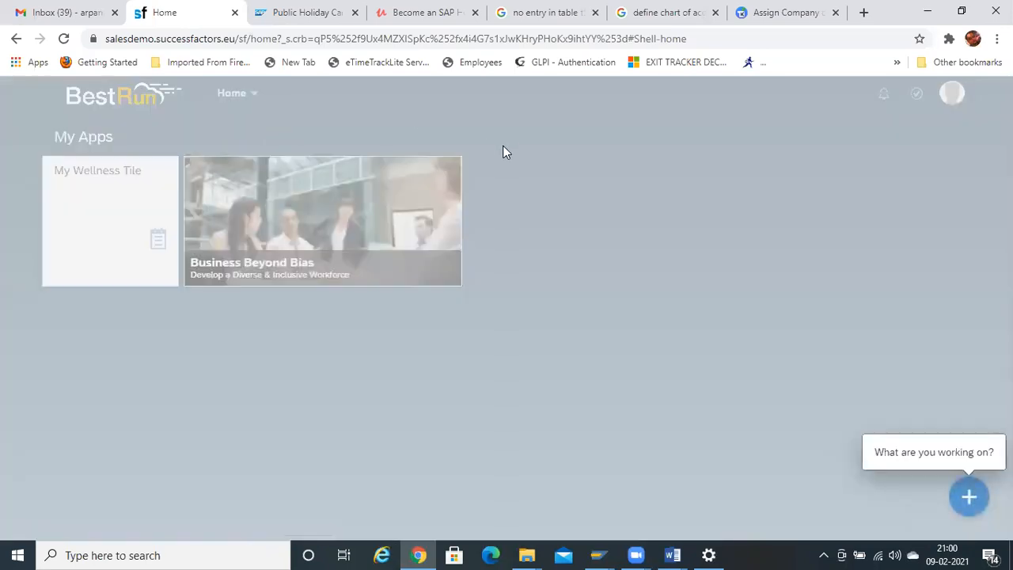